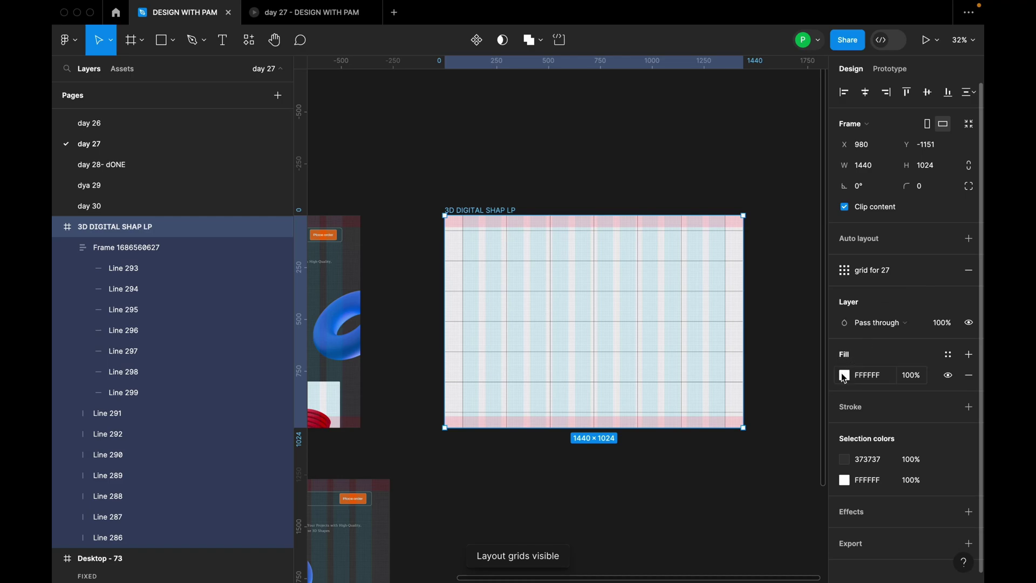
Eyedrop the earlier design's dark background to set the frame fill to 2E2E2E
click(845, 376)
click(691, 428)
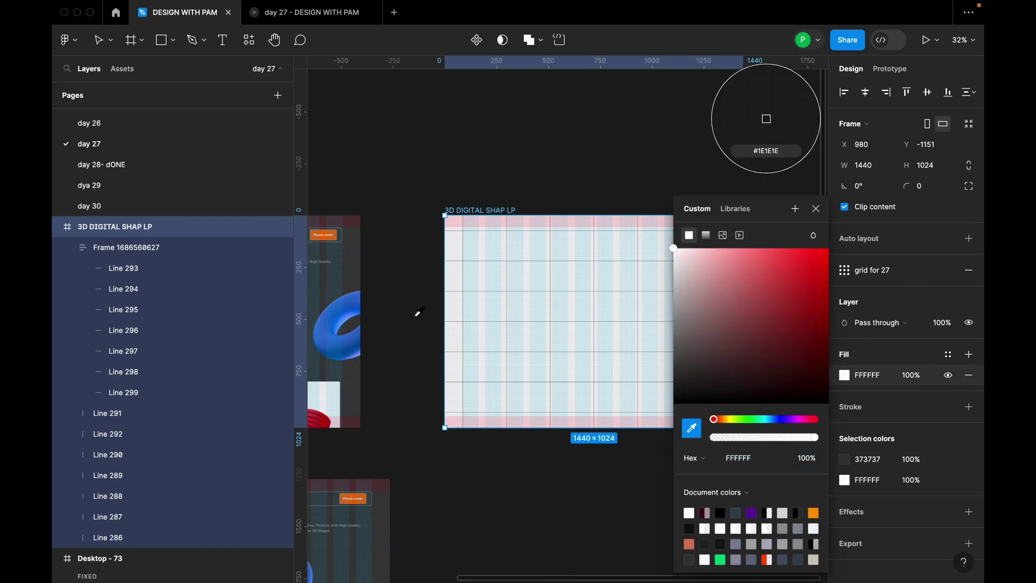
click(766, 119)
click(473, 185)
click(513, 215)
scroll(694, 213, down, 2)
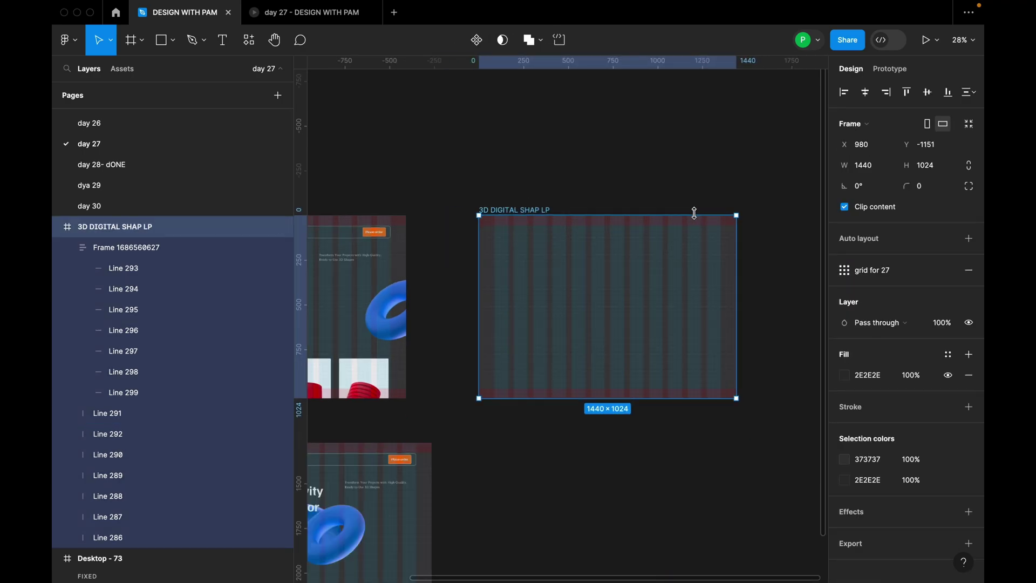
Compare the new background against the prototype preview, then return to the design file
click(323, 12)
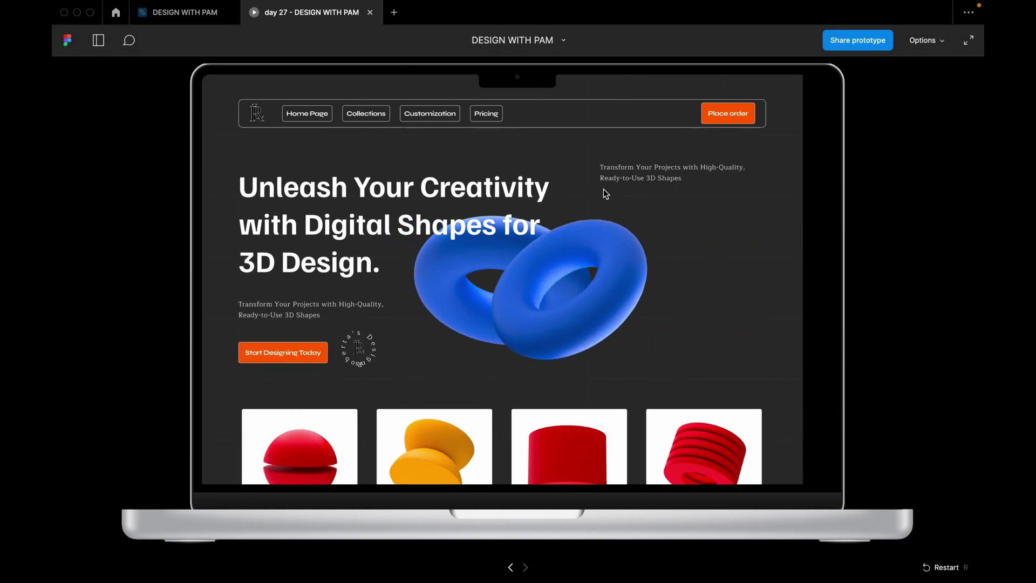
click(193, 17)
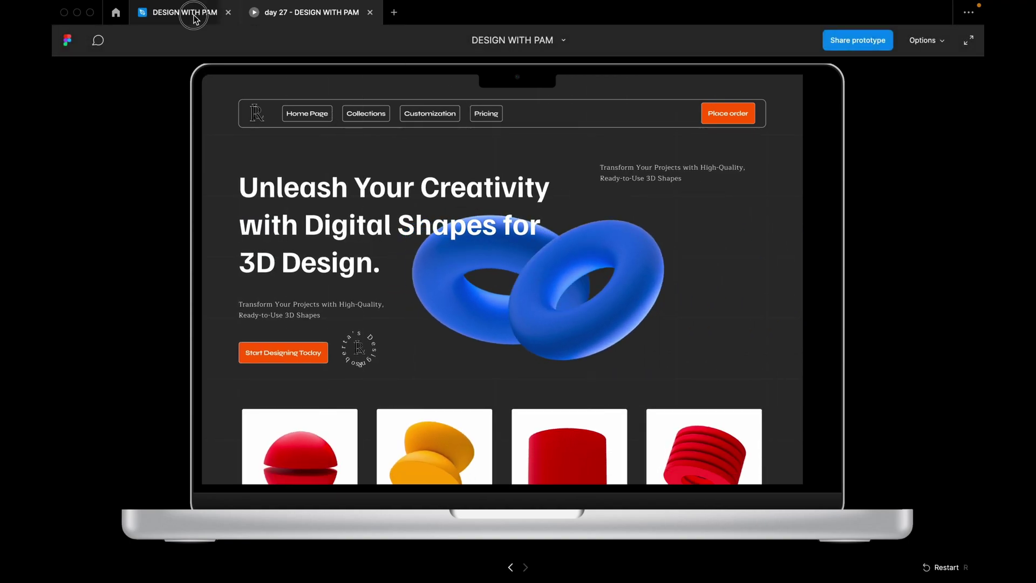
scroll(659, 146, down, 3)
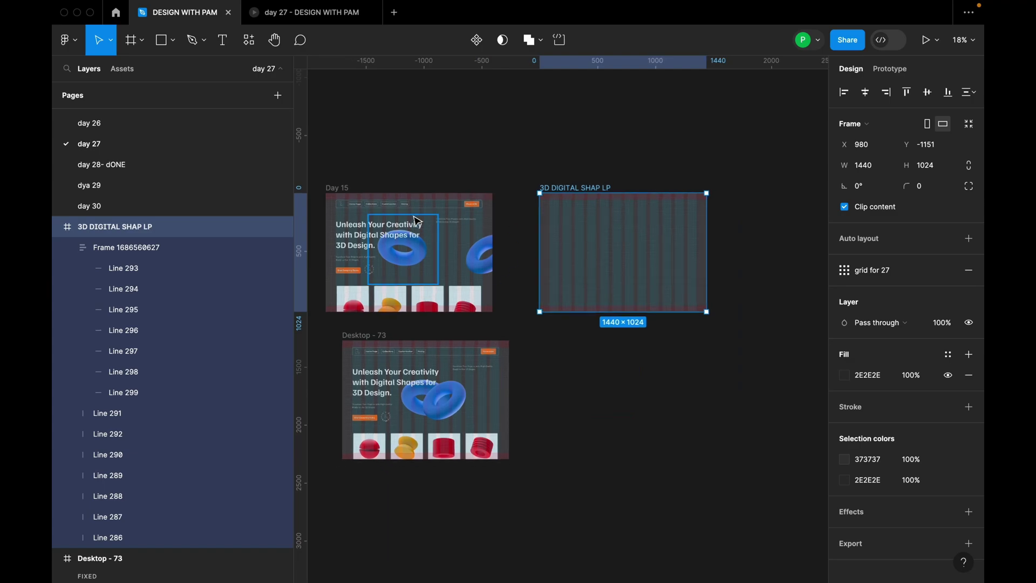
scroll(417, 221, up, 1)
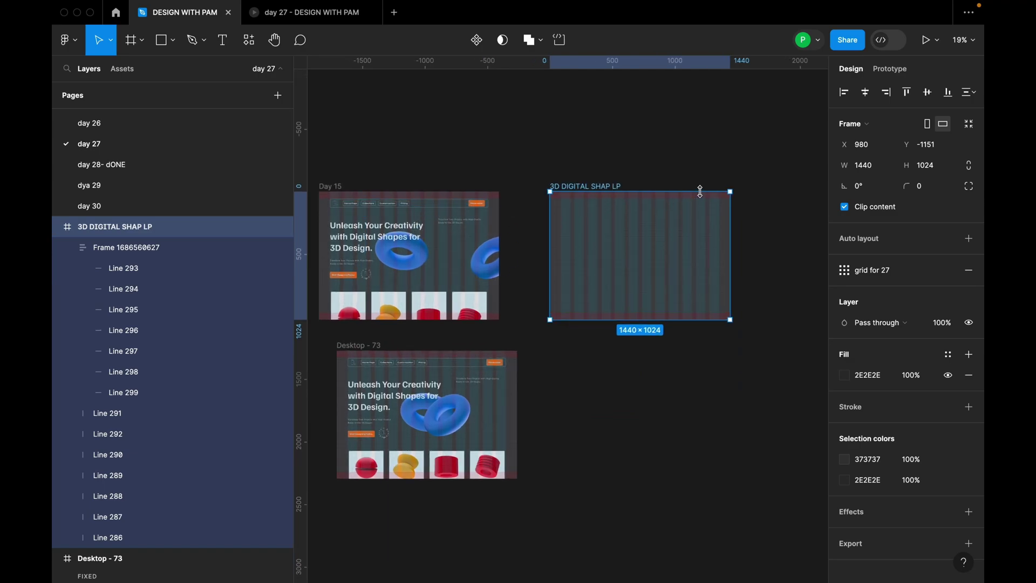
scroll(696, 191, up, 5)
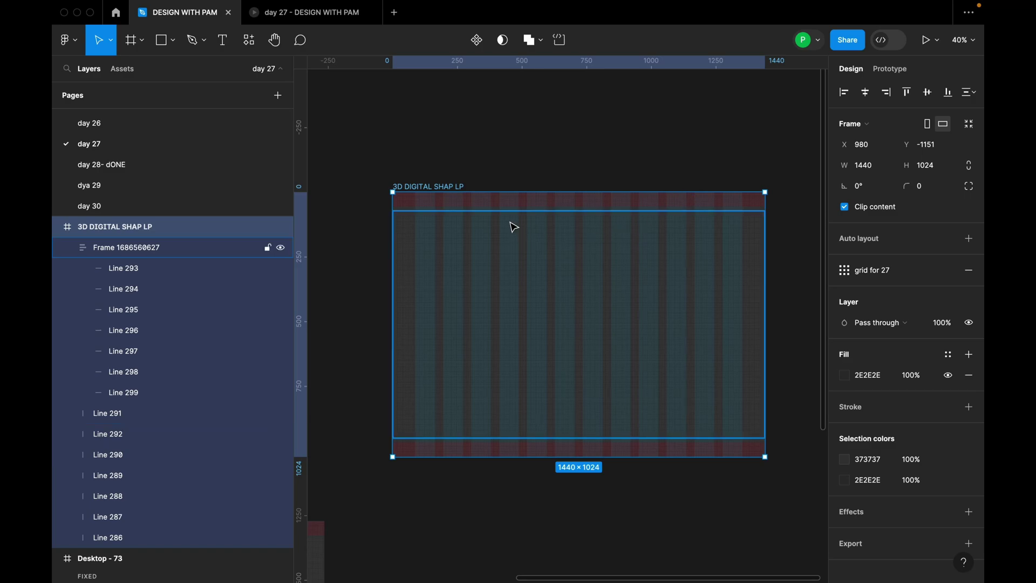
Draw a nav bar frame at the top of the page, 1264 wide, with a white fill
key(f)
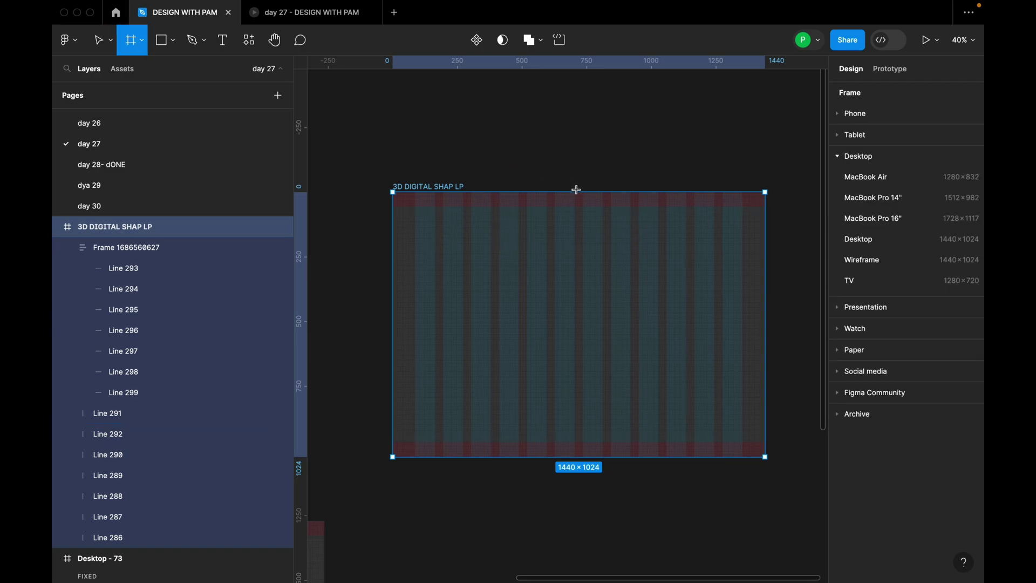
scroll(454, 207, up, 3)
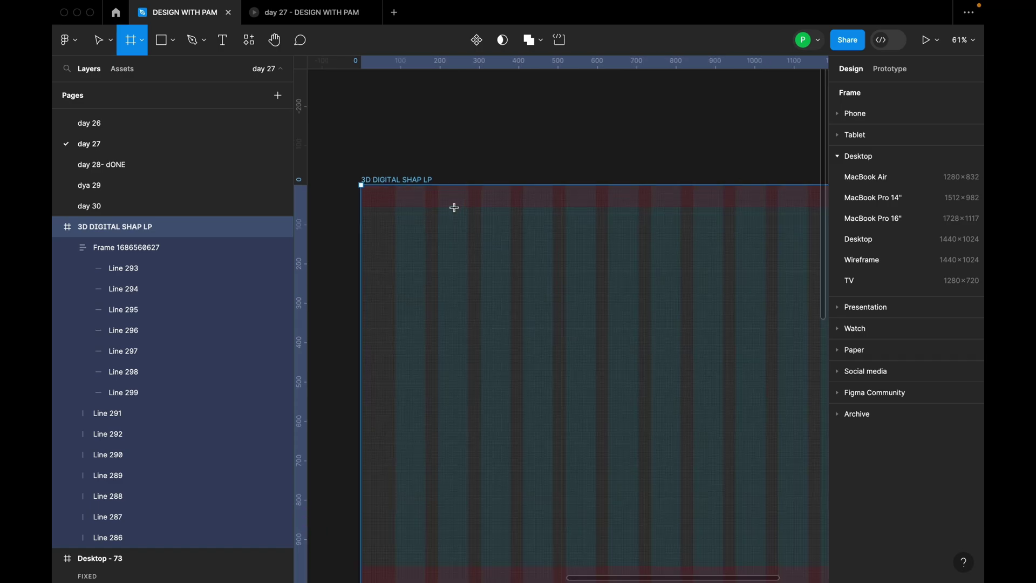
drag(397, 196, 817, 229)
scroll(744, 223, down, 1)
click(879, 167)
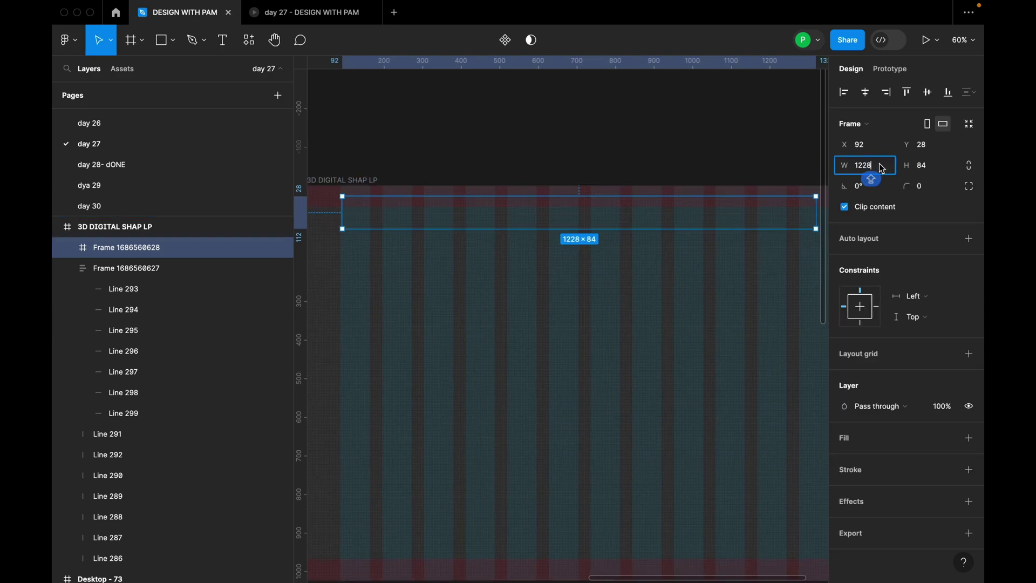
text(1264)
key(Return)
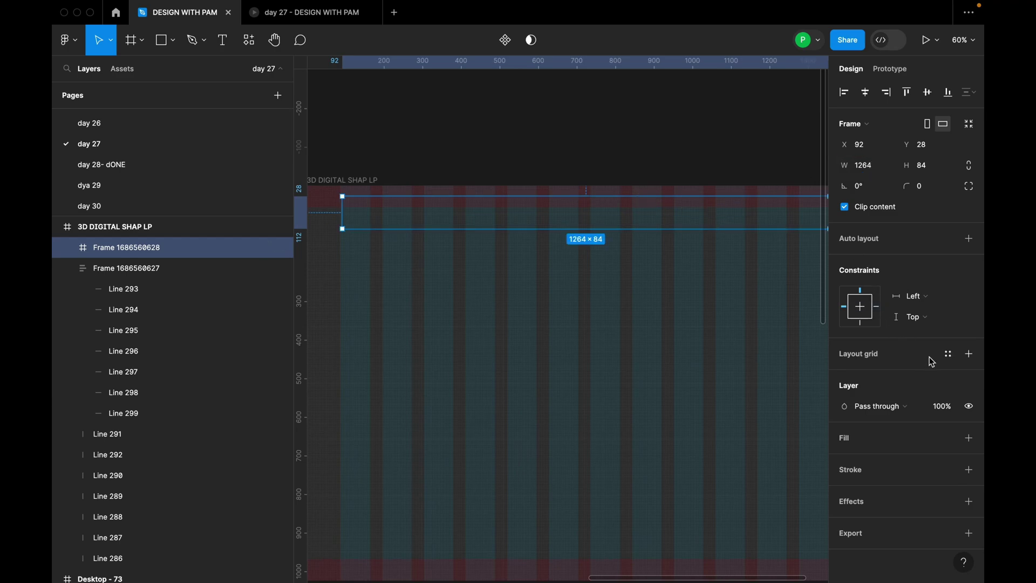
click(968, 438)
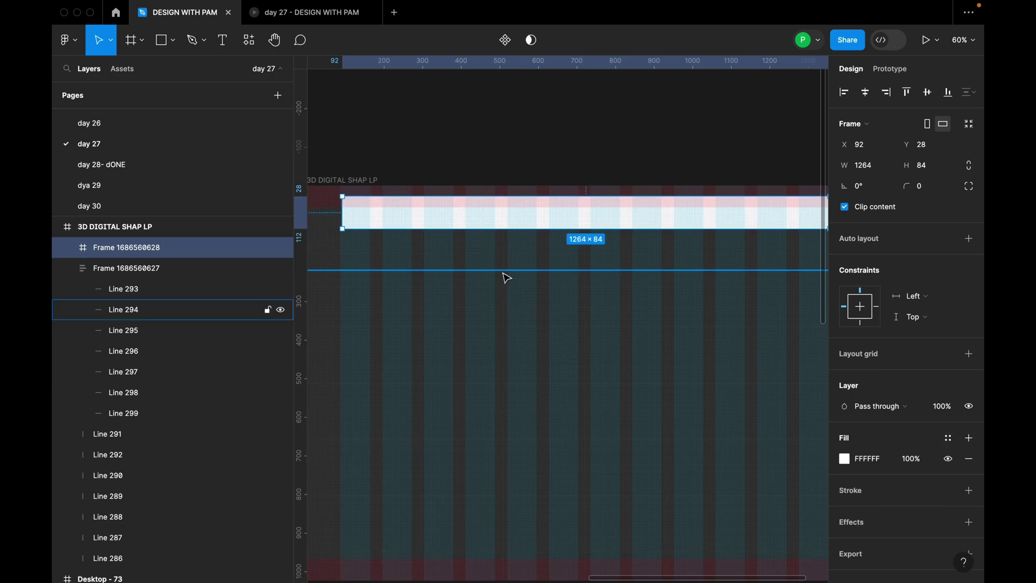
Move the nav bar to Y 56, centre it horizontally and check its edge distances
scroll(506, 273, down, 2)
drag(588, 231, 593, 238)
click(865, 91)
scroll(662, 242, up, 5)
mouse_move(655, 206)
mouse_down()
mouse_move(658, 218)
mouse_move(658, 203)
mouse_up()
scroll(659, 203, down, 2)
scroll(658, 203, down, 5)
key(alt)
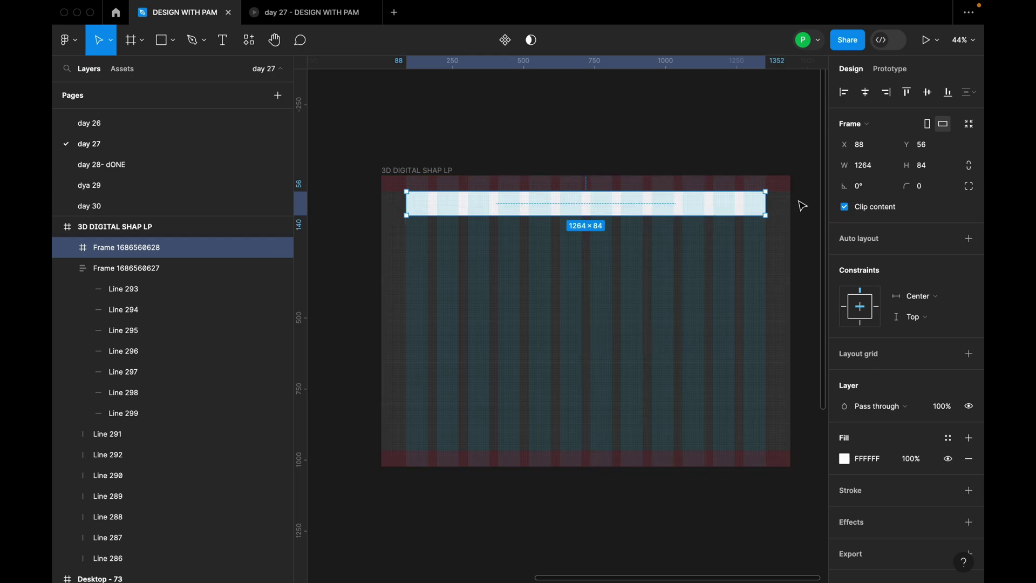
Round the nav bar's corners to a radius of 10
scroll(929, 496, down, 1)
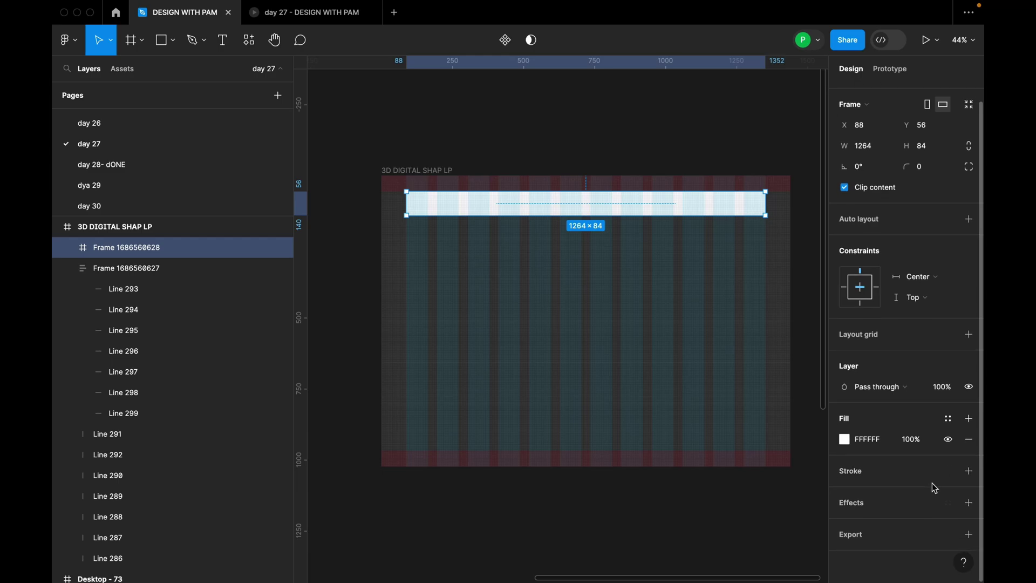
click(925, 168)
text(10)
key(Return)
Add a CEC8BF stroke to the nav bar and hide its white fill
click(969, 473)
click(885, 491)
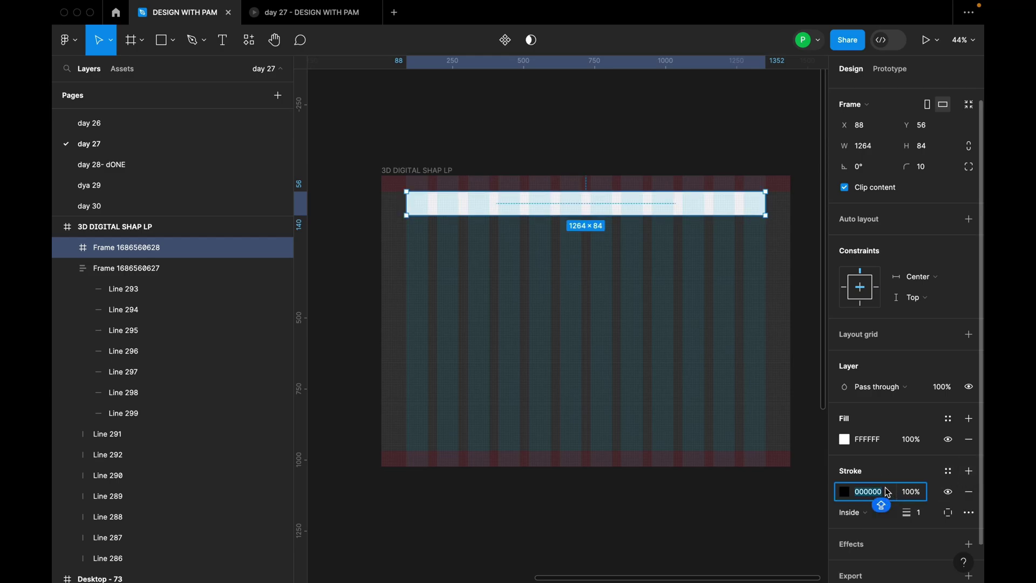
text(C)
text(EV)
key(shift)
text(8BF)
key(Return)
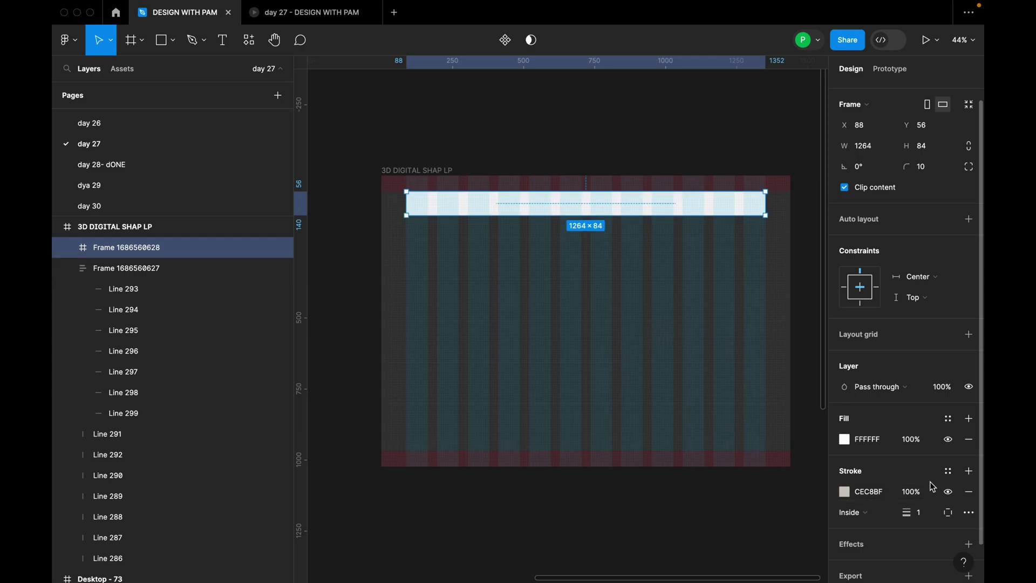
click(948, 440)
click(803, 268)
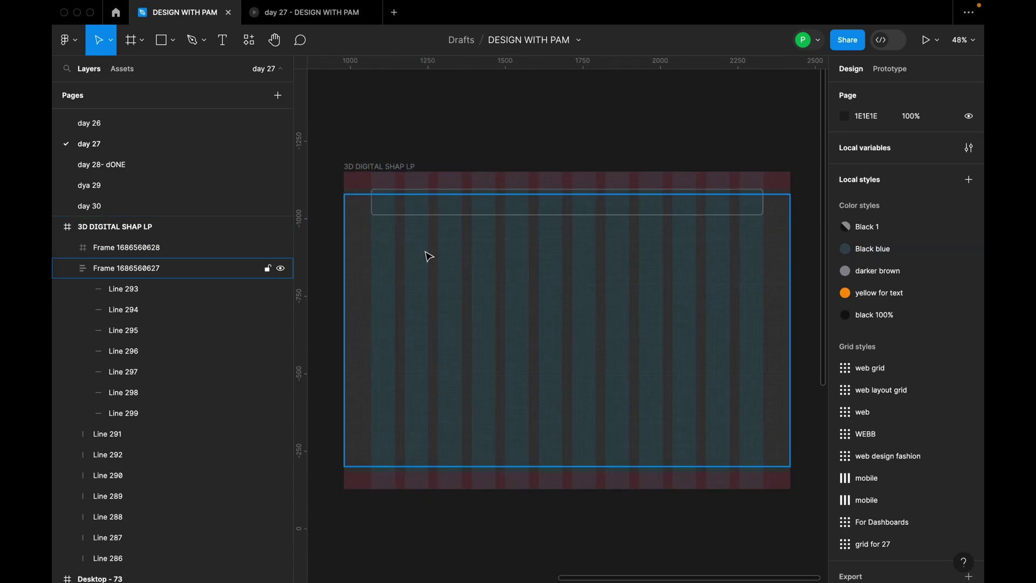
Select the landing page frame, discard a stray empty text box and hide the layout grids
scroll(397, 227, up, 2)
click(402, 187)
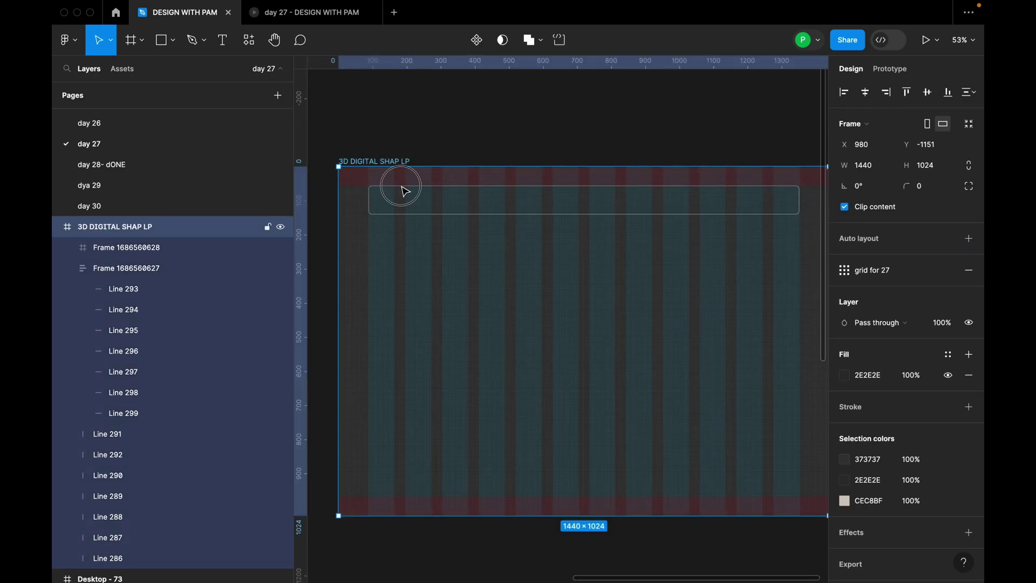
scroll(486, 254, down, 1)
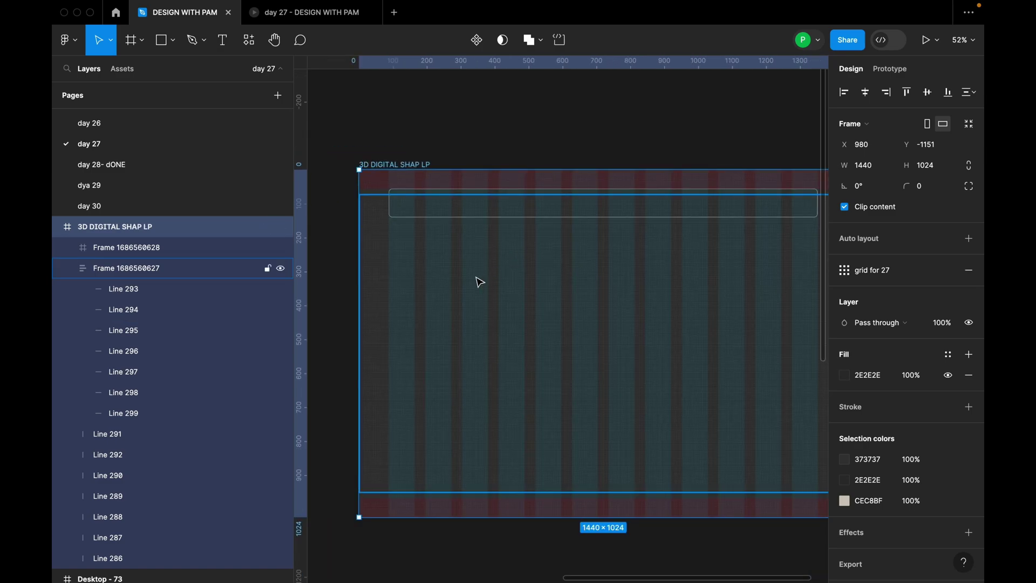
key(t)
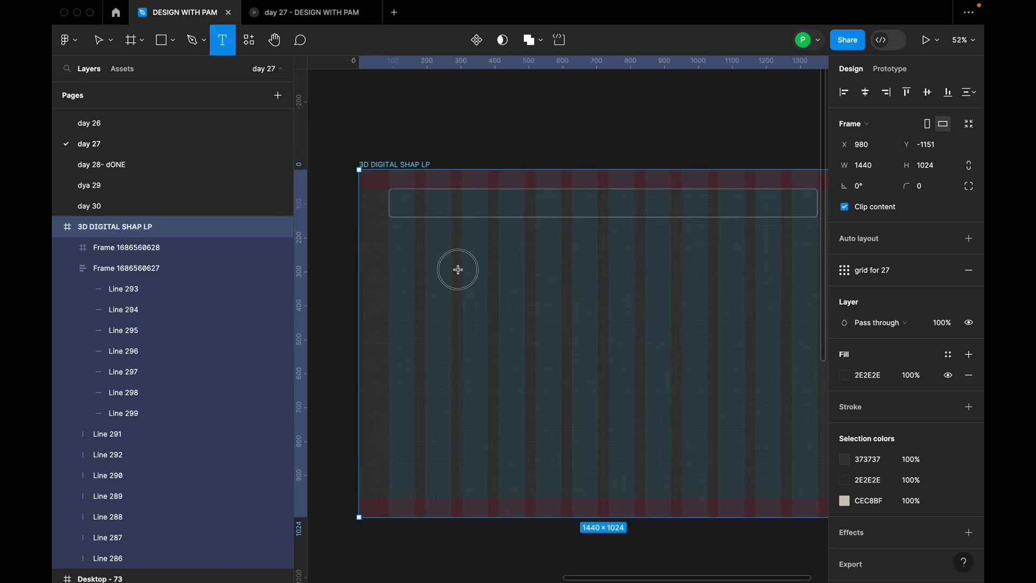
click(456, 286)
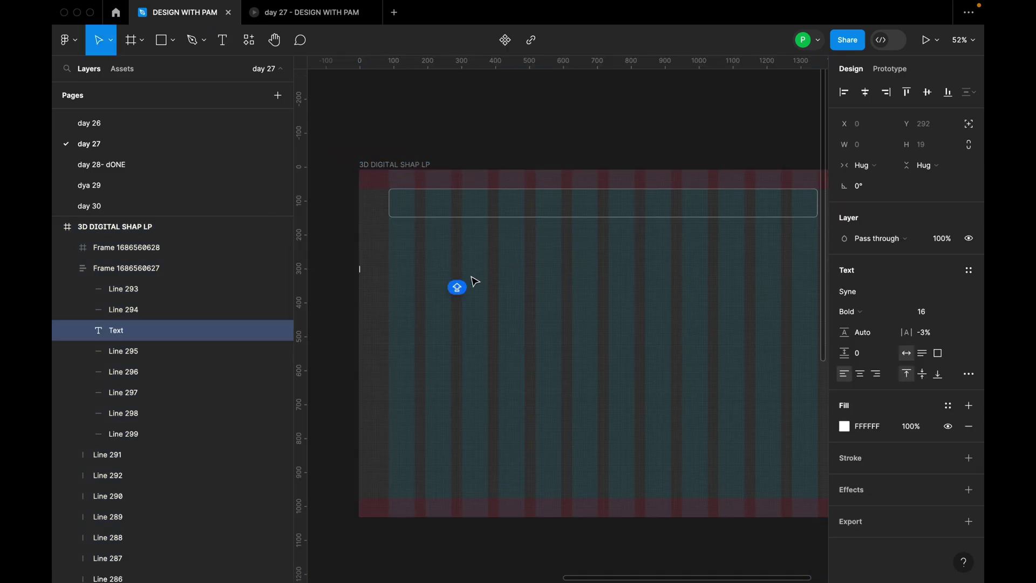
click(485, 131)
scroll(435, 141, up, 1)
click(414, 156)
scroll(453, 144, down, 3)
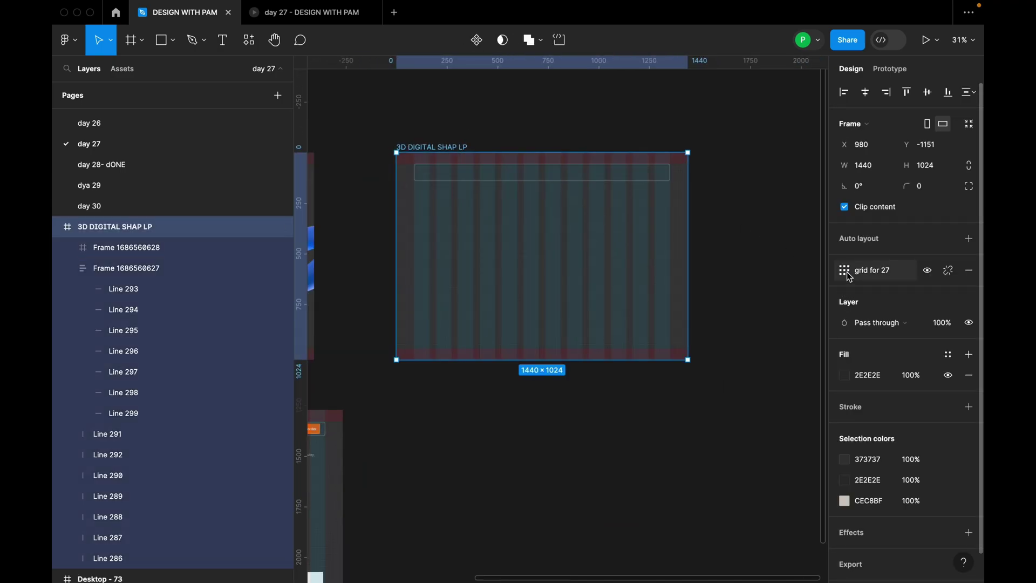
key(shift+g)
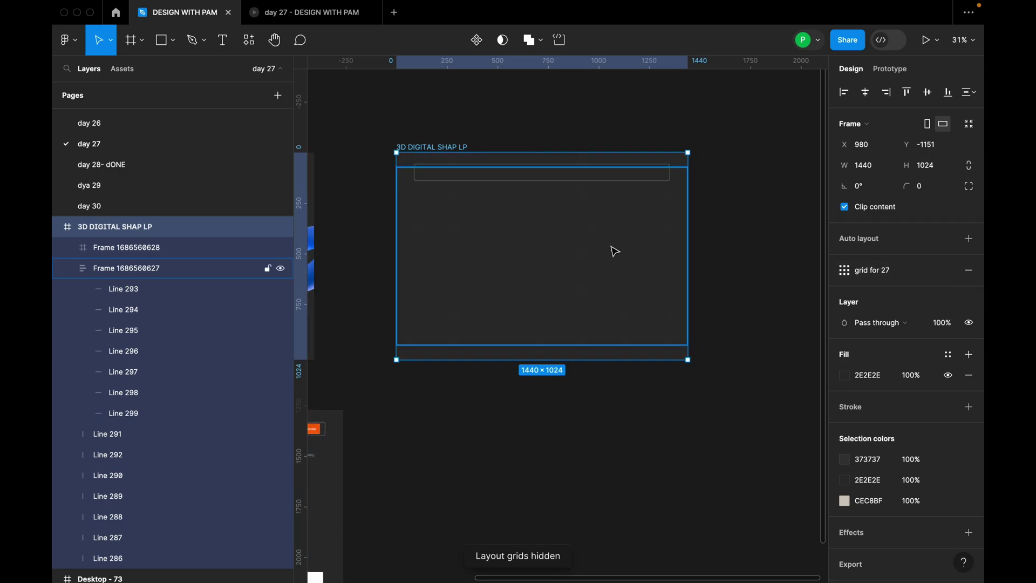
Ungroup the horizontal lines from their frame and regroup the seven lines together
scroll(455, 197, up, 1)
click(458, 214)
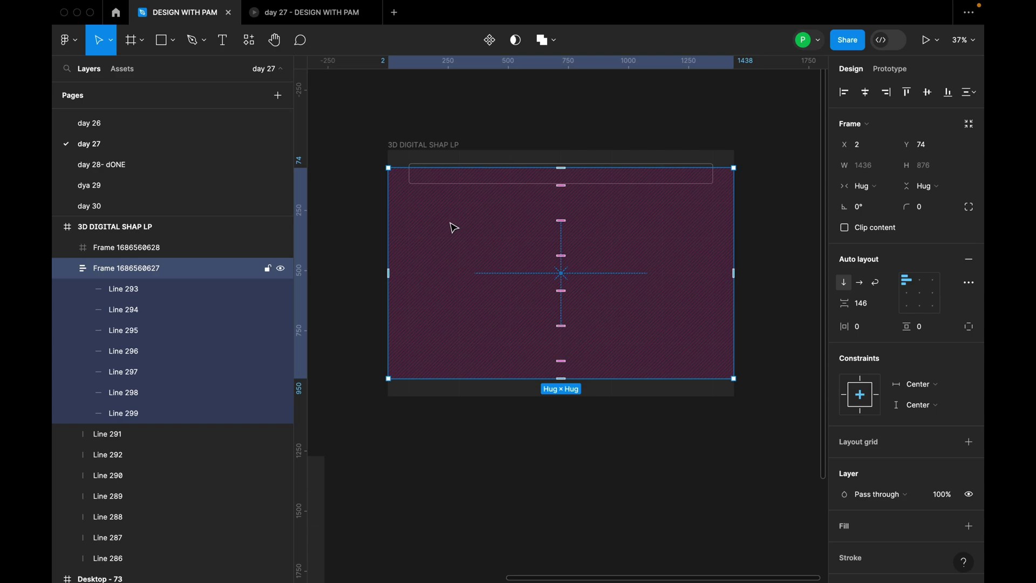
ctrl+scroll(452, 239, up, 1)
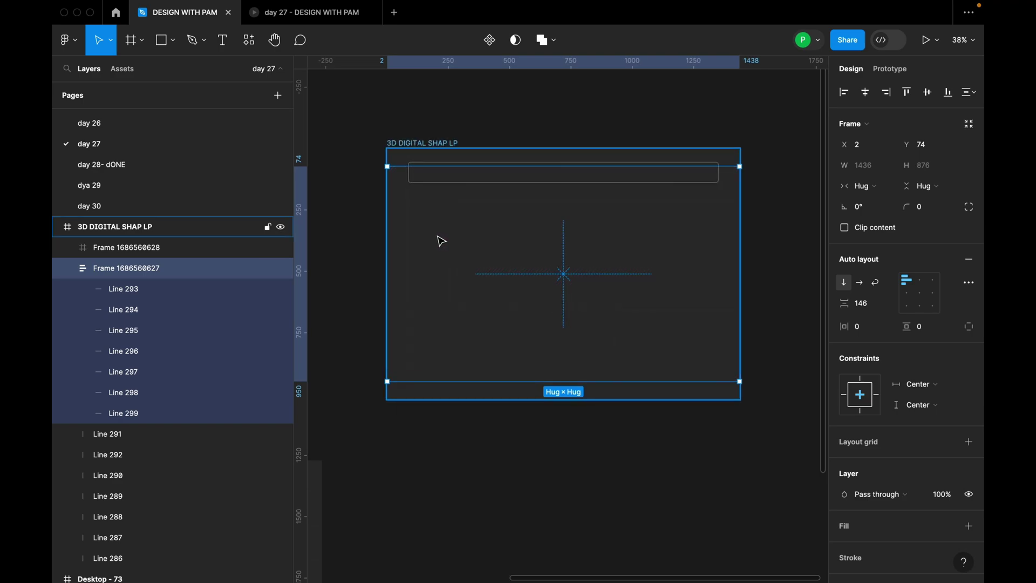
right_click(444, 233)
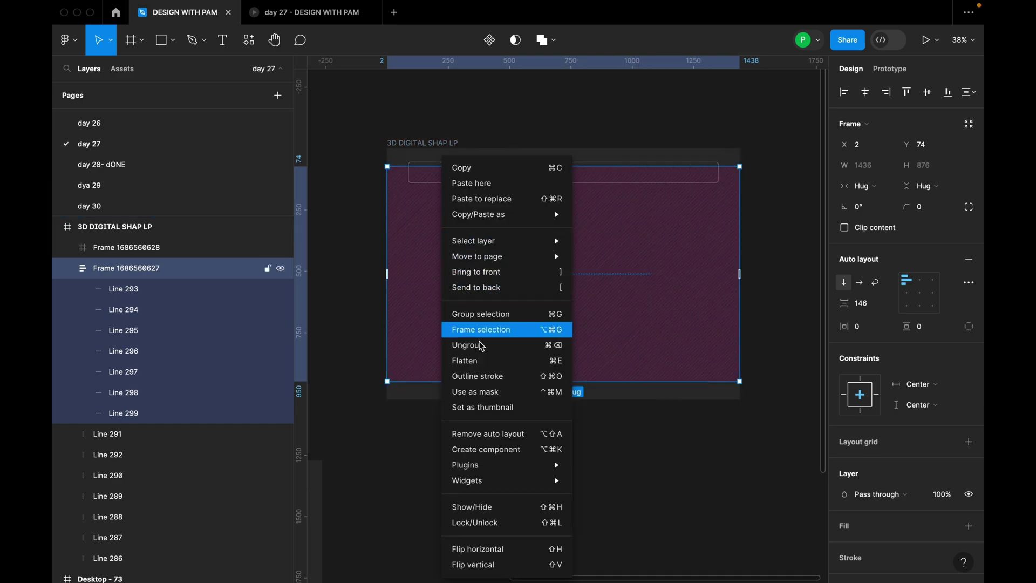
click(478, 342)
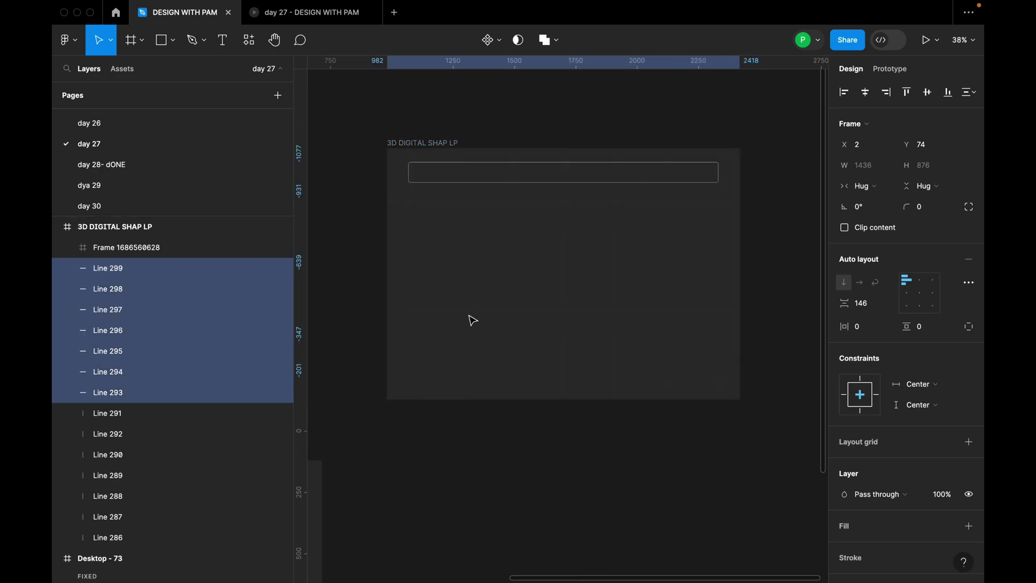
right_click(467, 216)
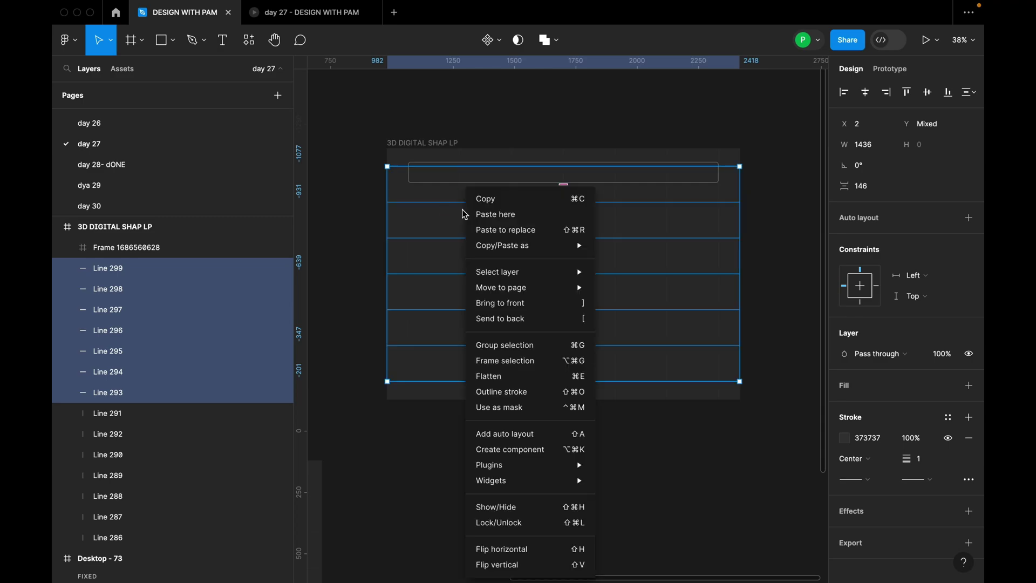
click(532, 342)
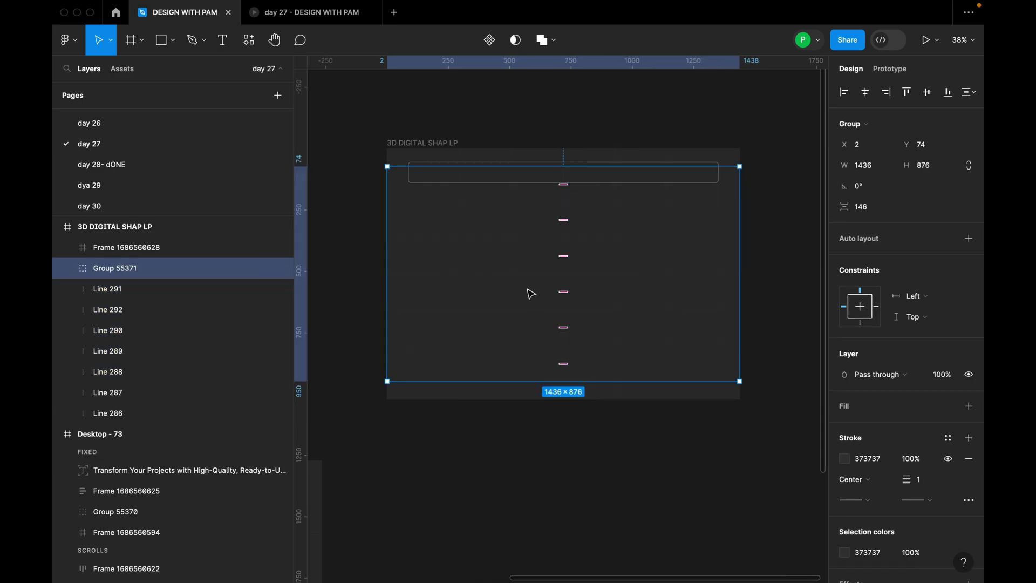
click(581, 141)
Select the vertical lines Line 286–291 and group them into Group 55372
scroll(462, 162, up, 2)
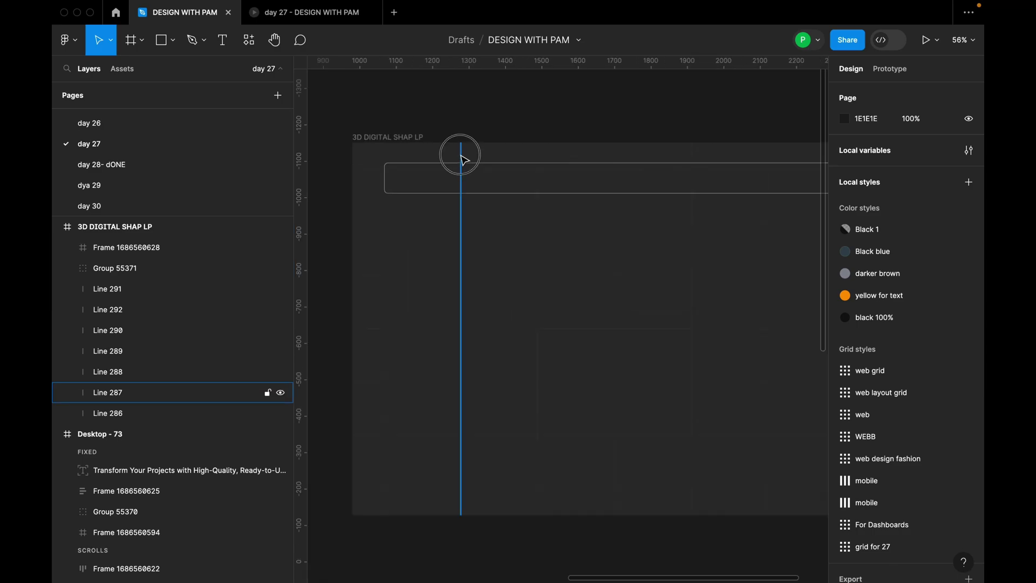
click(461, 157)
shift+click(390, 156)
shift+click(538, 145)
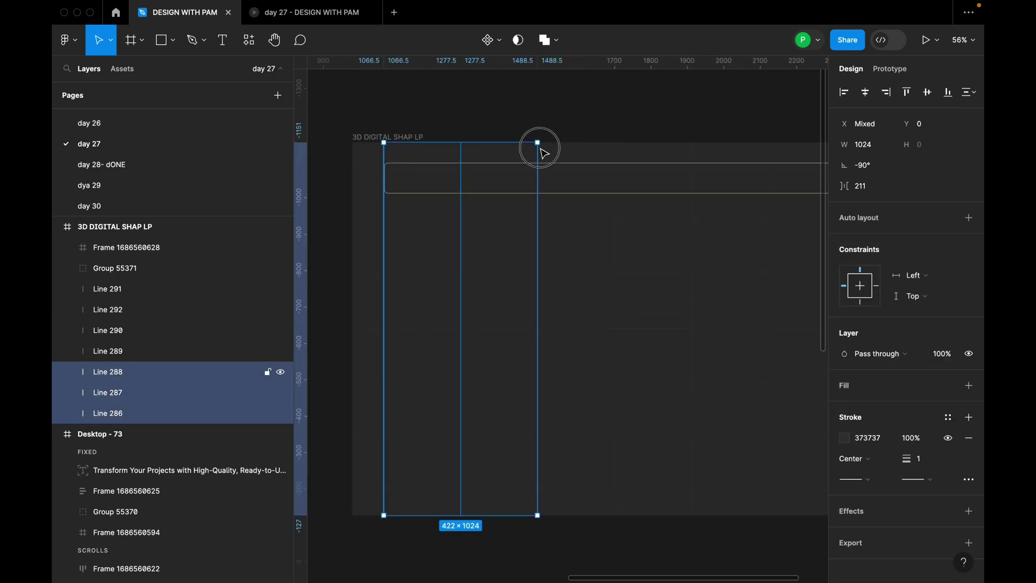
drag(694, 120, 542, 130)
shift+click(465, 163)
shift+click(542, 158)
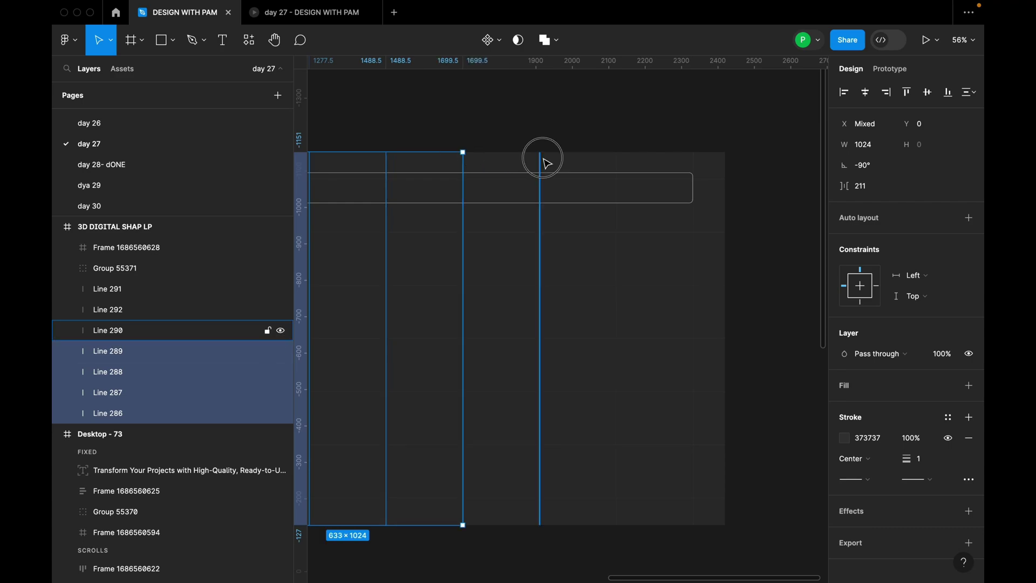
shift+click(616, 164)
shift+click(694, 168)
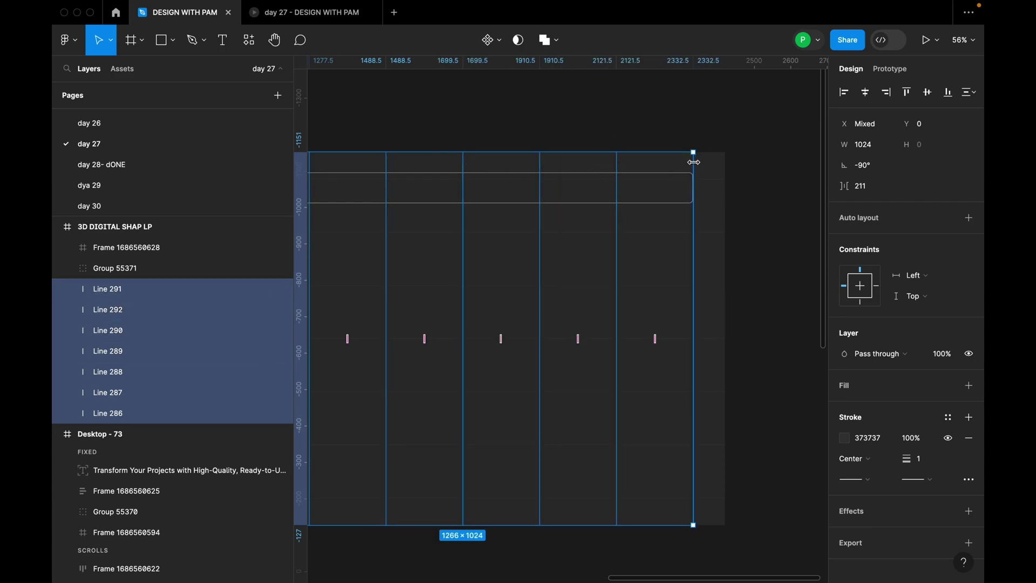
right_click(661, 284)
click(736, 346)
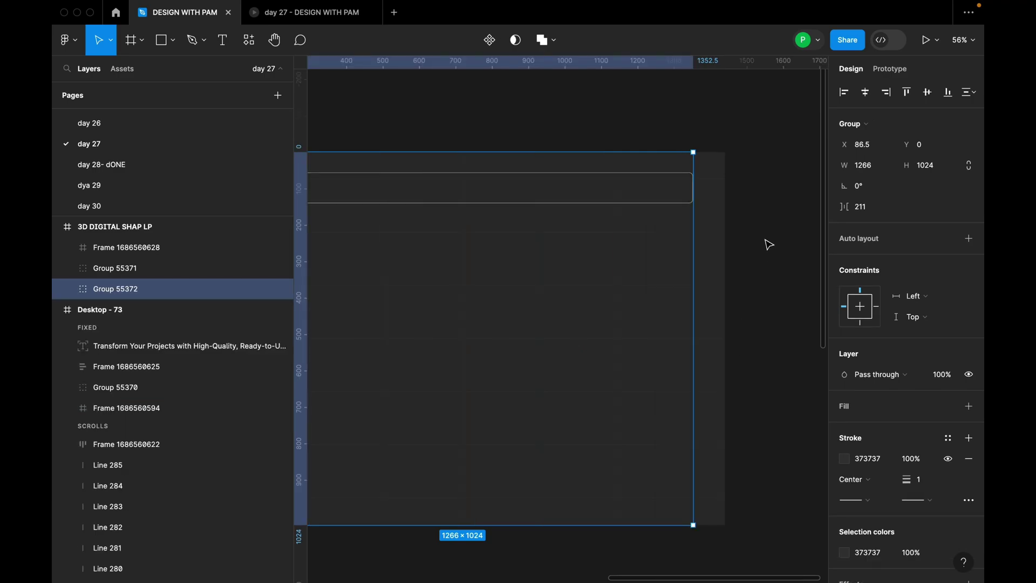
click(767, 248)
scroll(771, 241, down, 2)
scroll(373, 251, up, 1)
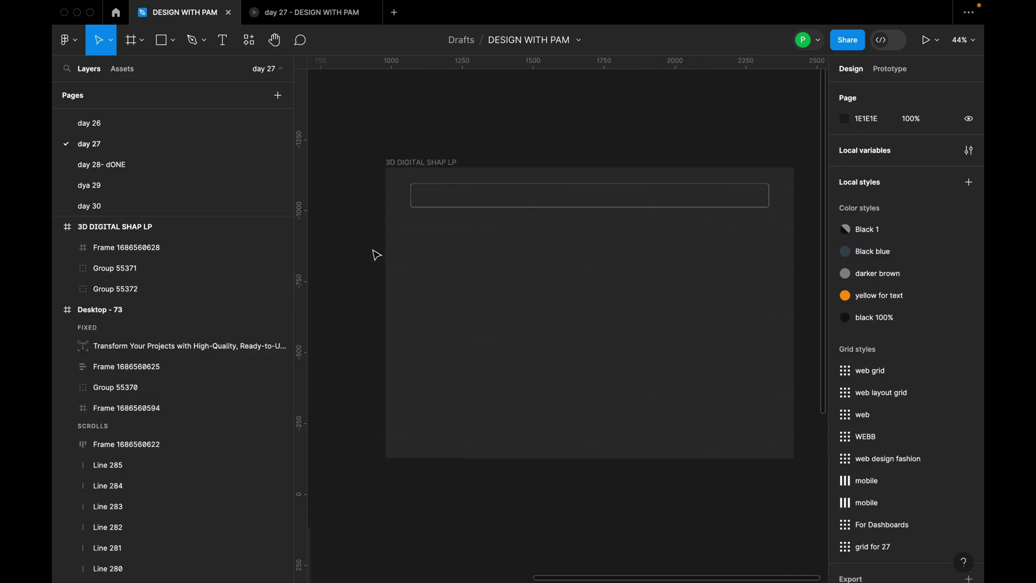
click(414, 169)
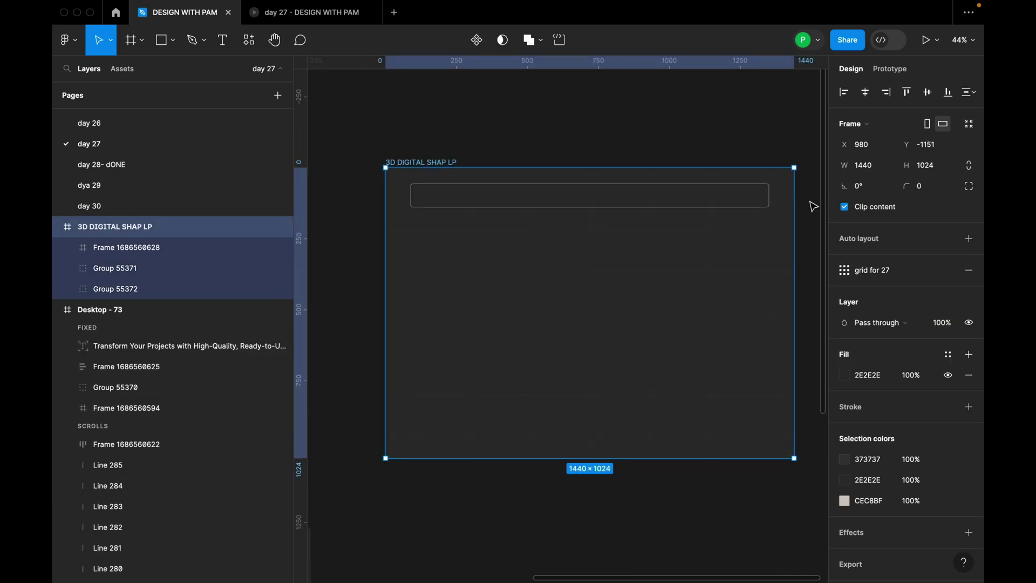
Type a 'Home page' label, wrap it in an auto-layout frame and drag it into the nav bar
scroll(513, 218, up, 5)
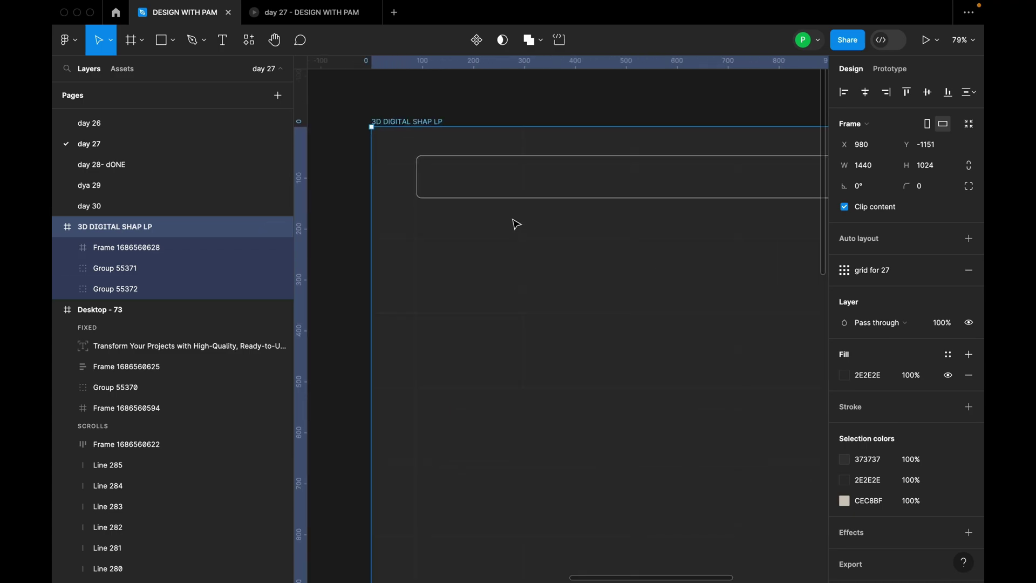
key(t)
click(467, 227)
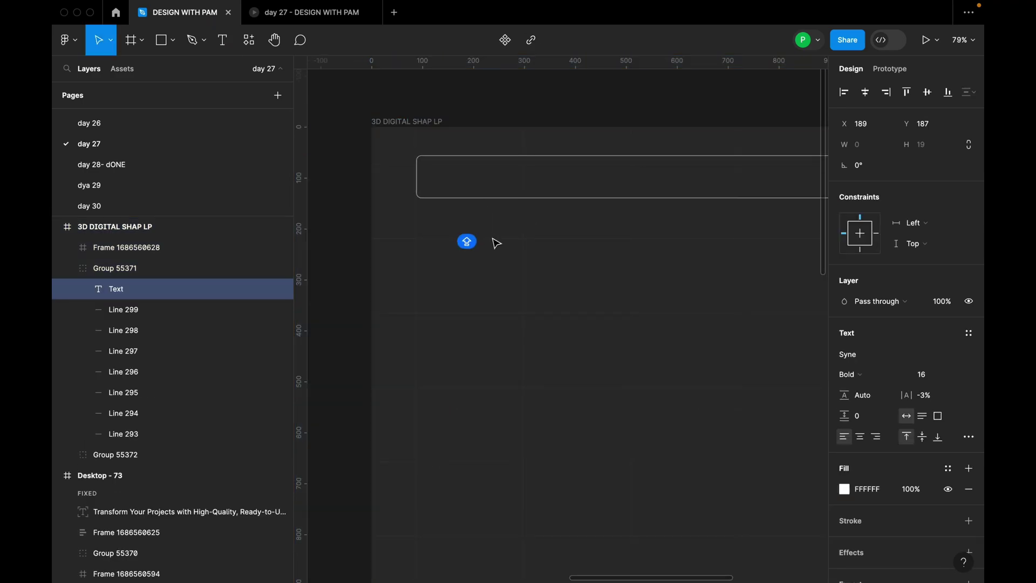
key(Caps_Lock)
text(Home)
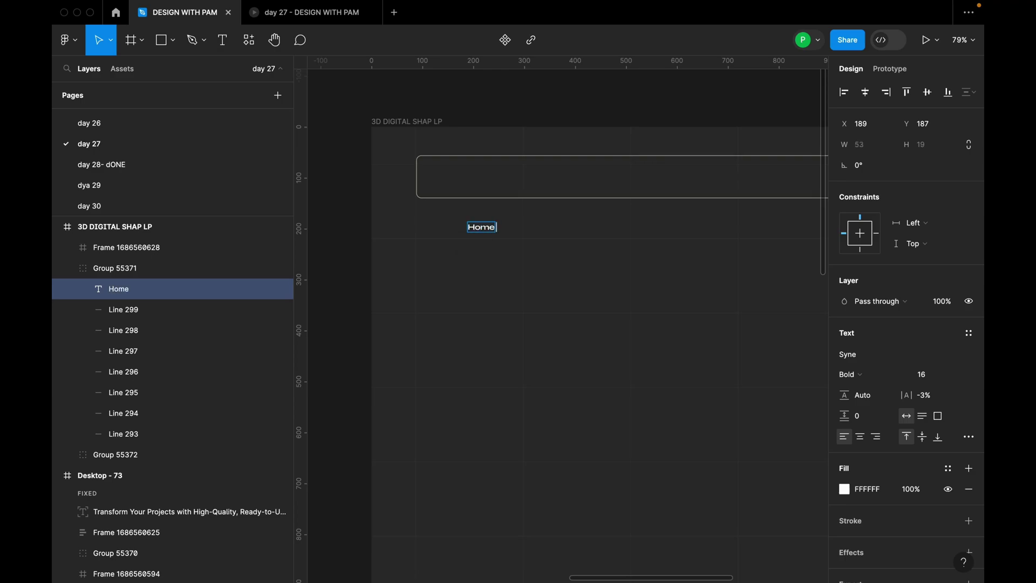
text( page)
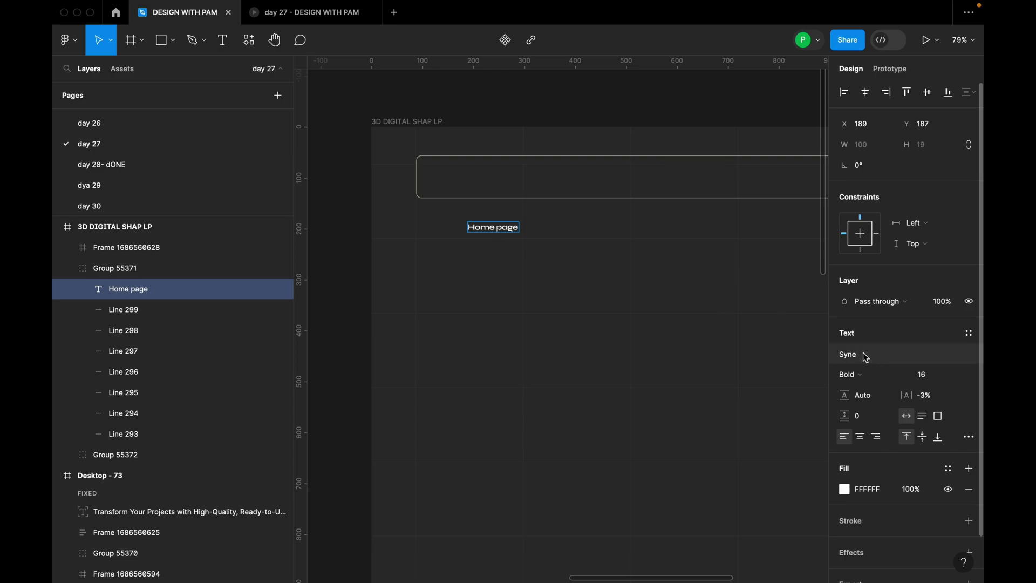
scroll(467, 233, up, 5)
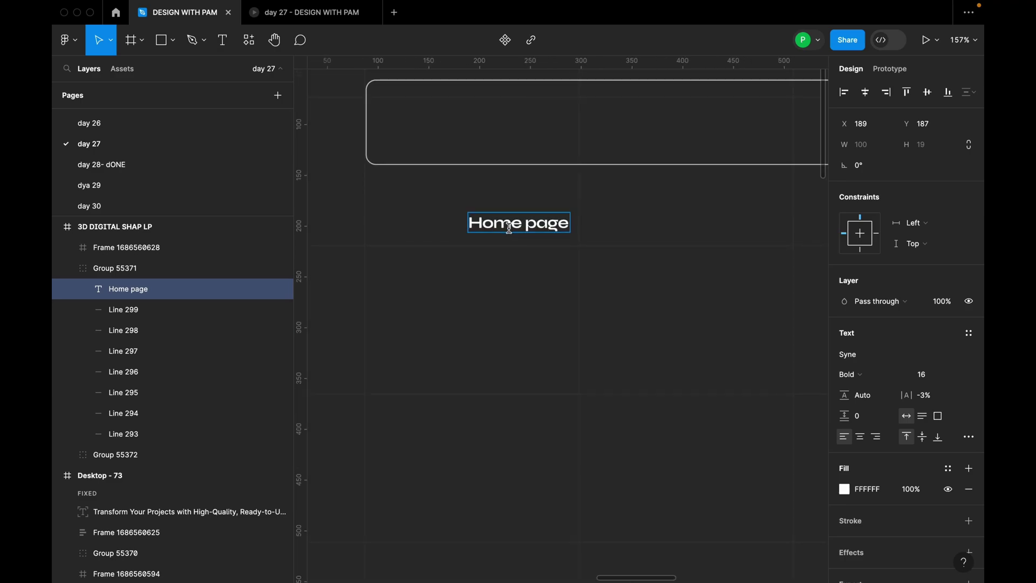
text(A)
key(BackSpace)
key(Escape)
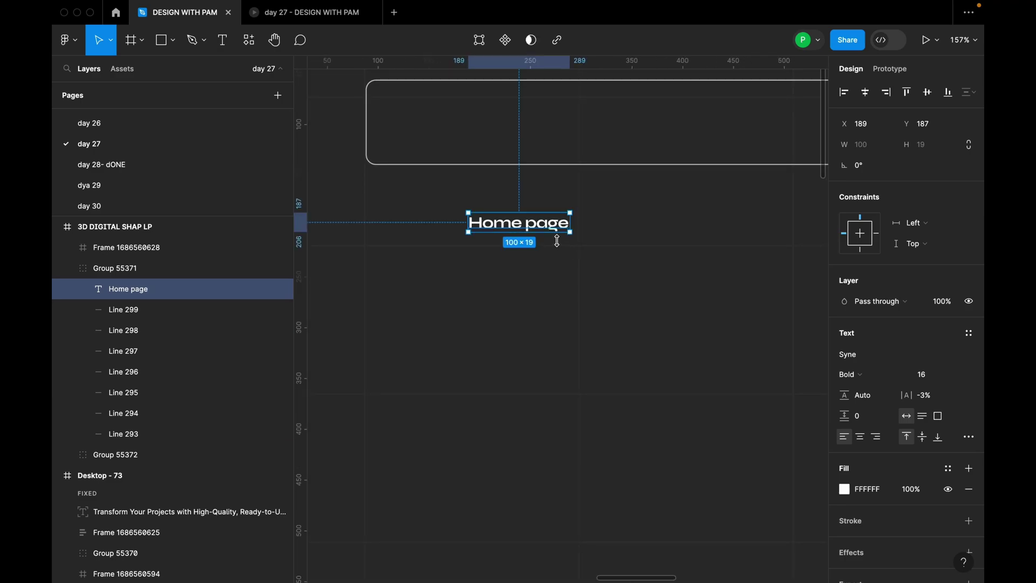
key(shift+a)
drag(517, 224, 516, 126)
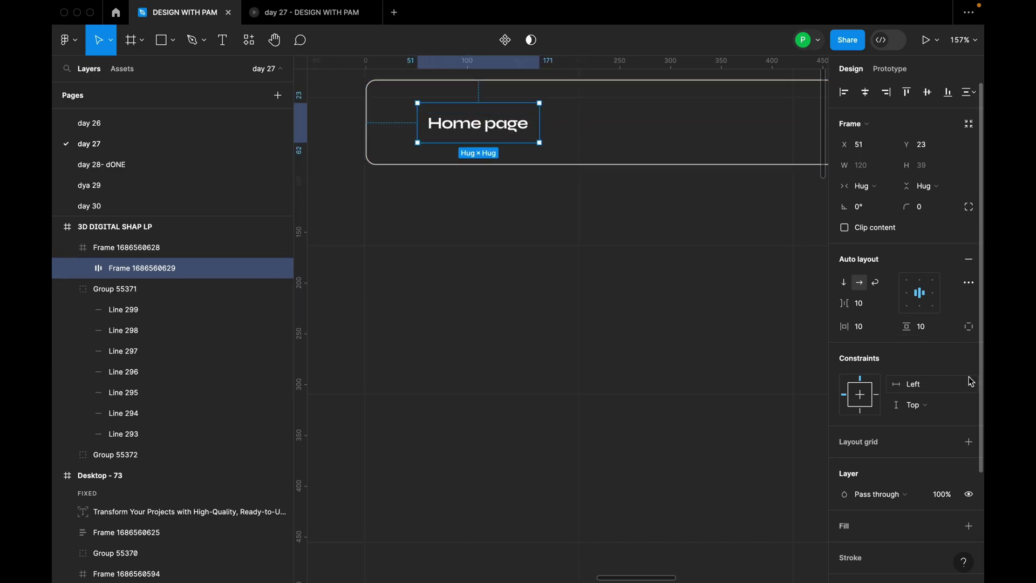
Give the Home page button horizontal padding 12 and vertical padding 8
double_click(514, 131)
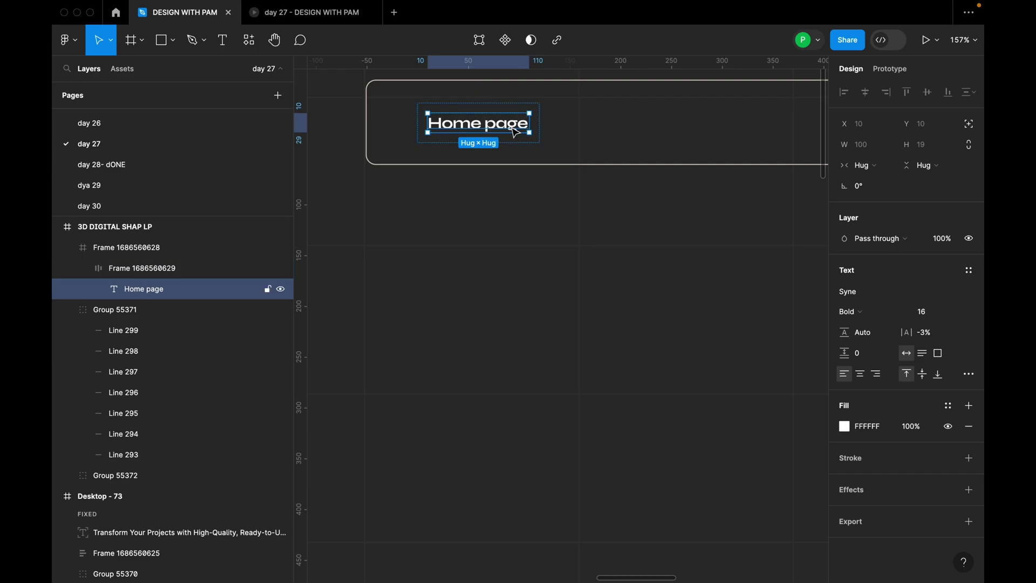
click(551, 139)
click(536, 131)
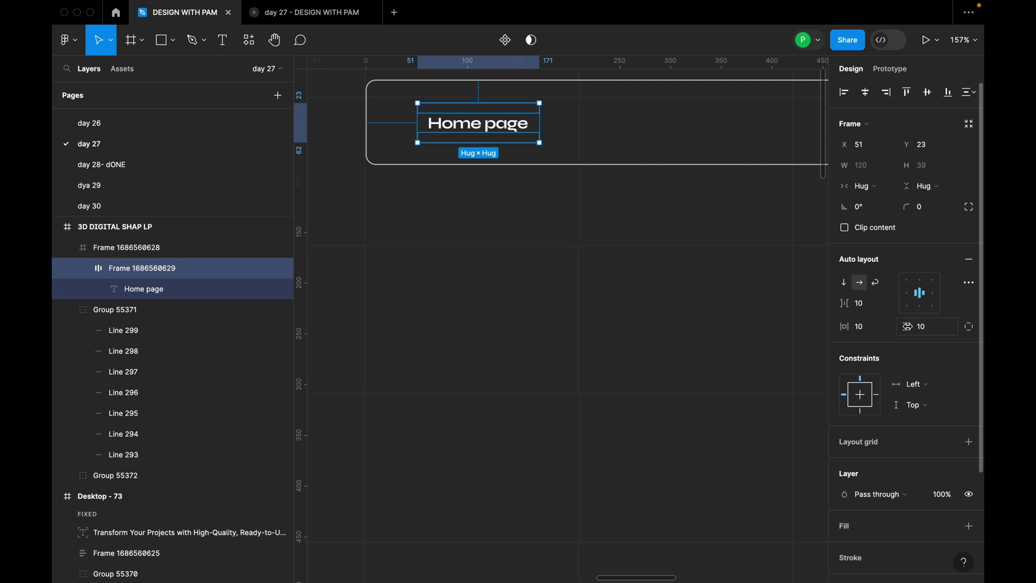
click(869, 331)
text(12)
key(Return)
click(927, 326)
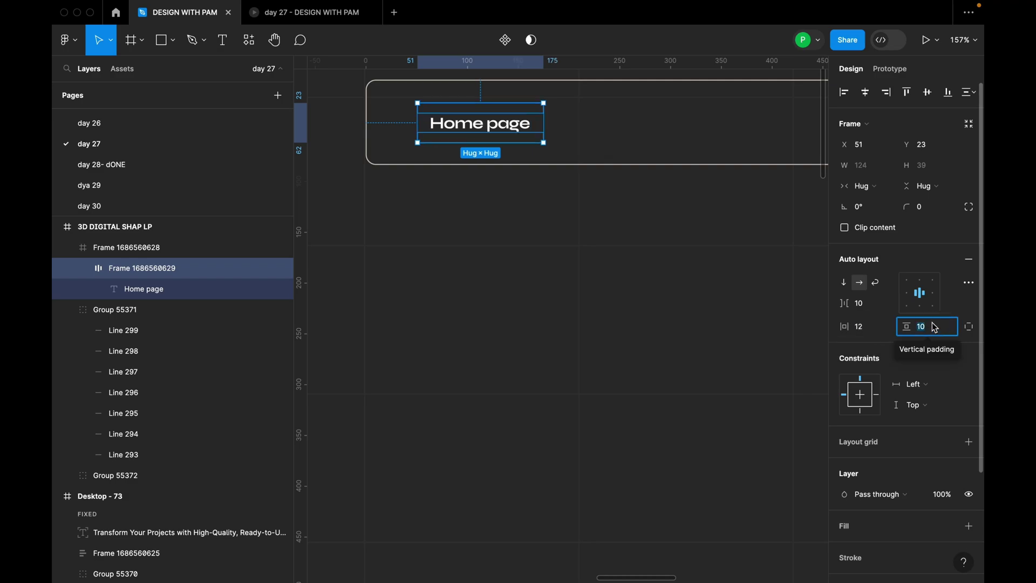
text(8)
key(Return)
Outline the button with a stroke in the nav bar's CEC8BF colour
scroll(530, 141, down, 1)
key(minus)
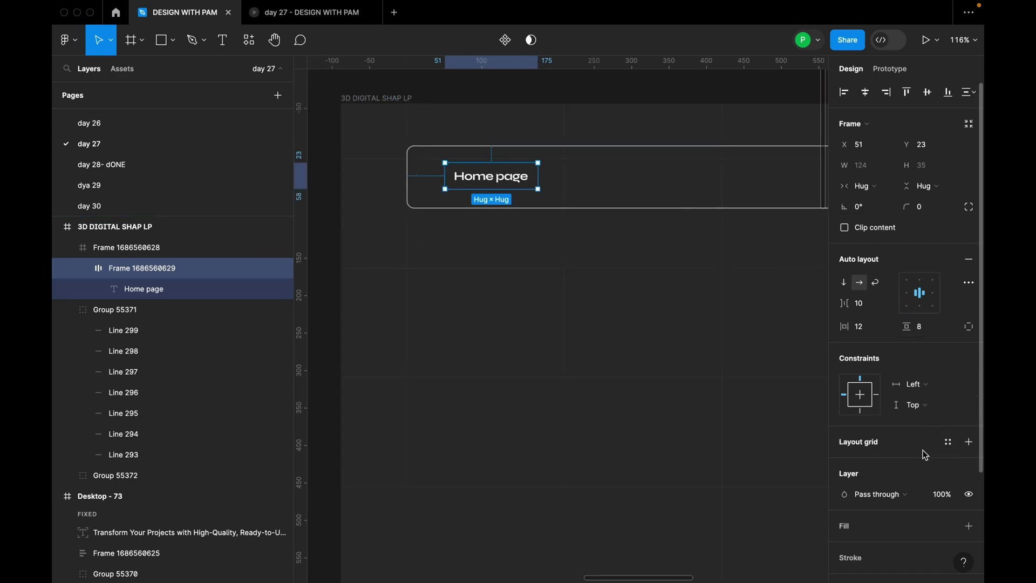
scroll(939, 431, down, 5)
click(968, 418)
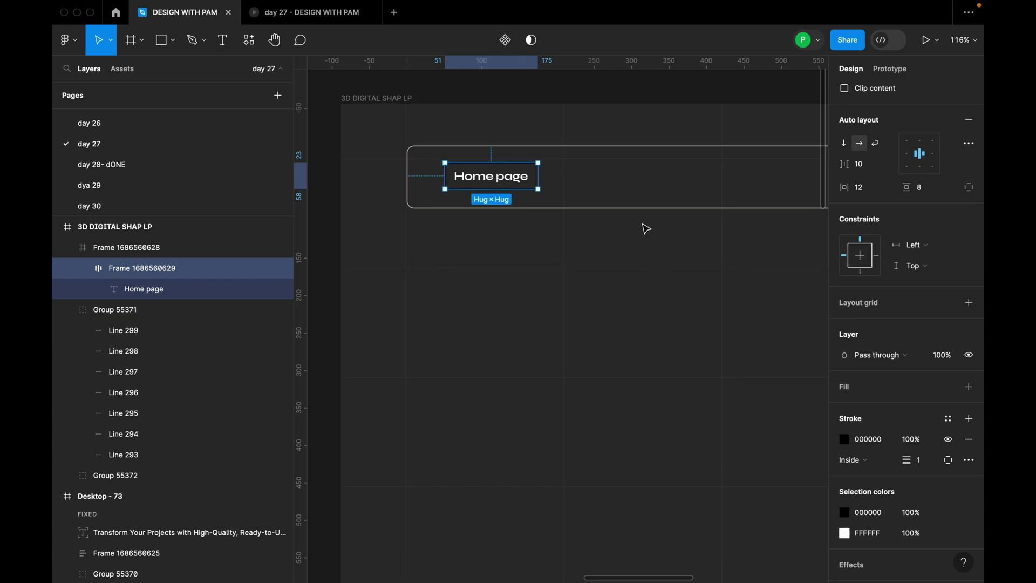
click(642, 205)
click(882, 393)
key(ctrl+c)
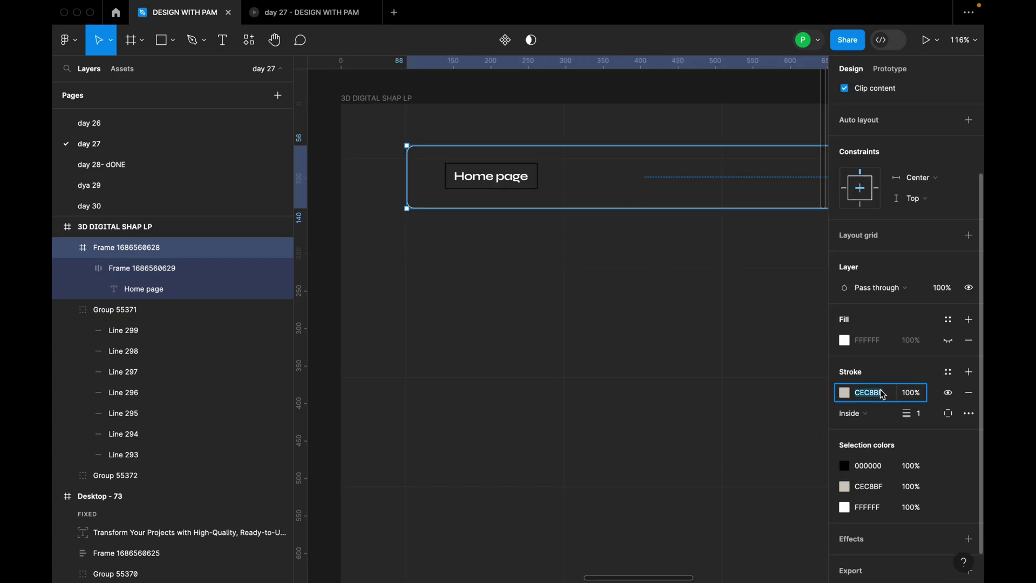
click(519, 189)
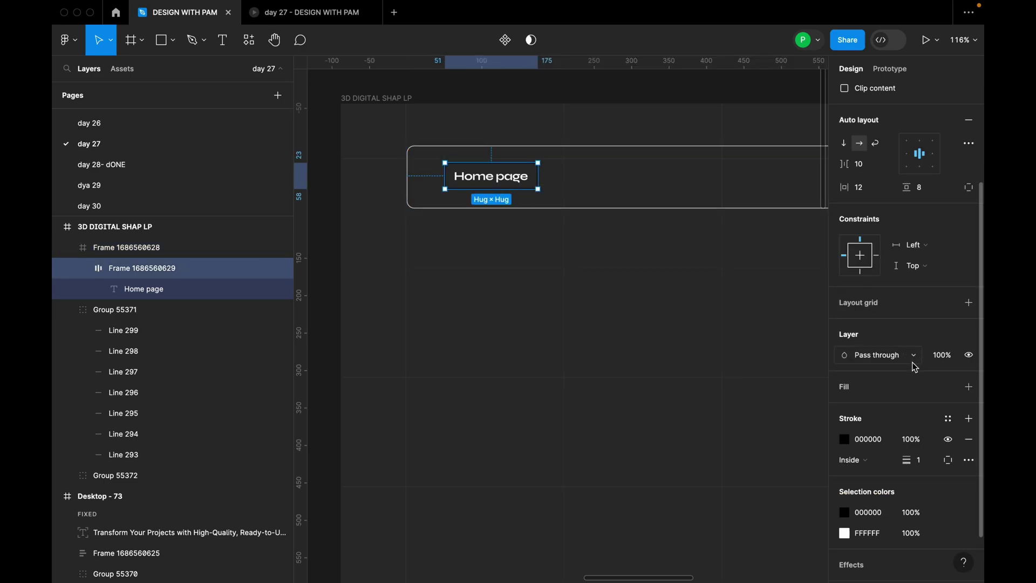
click(887, 442)
key(ctrl+v)
key(Return)
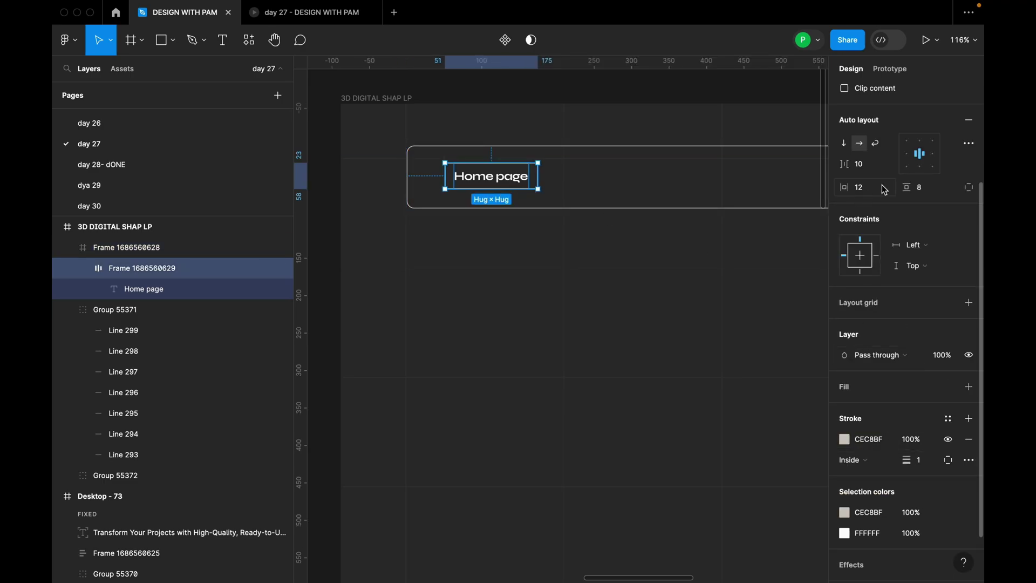
Round the button's corners to 4 and Alt-drag a copy to its right
click(932, 210)
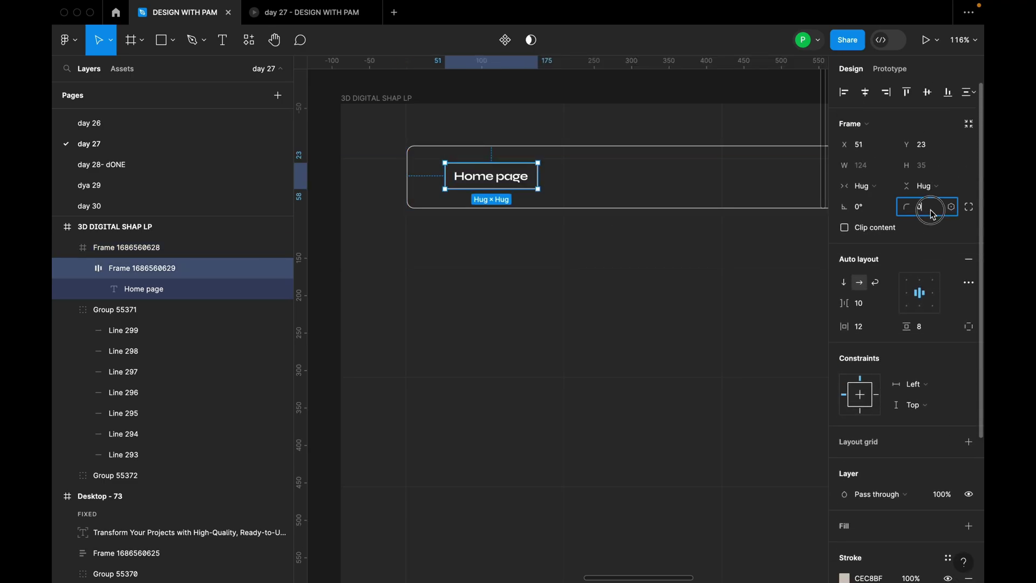
text(4)
key(Return)
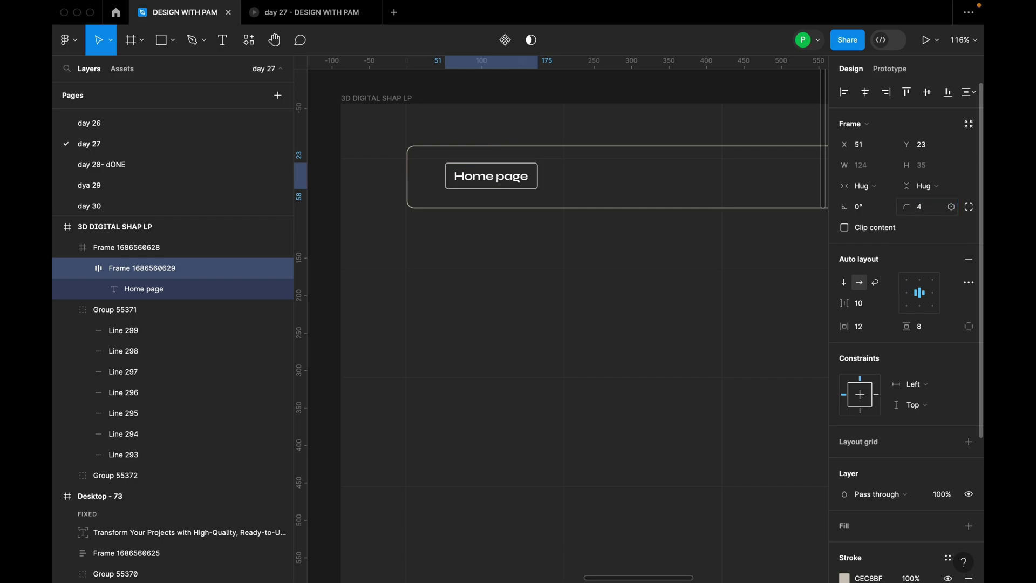
drag(531, 183, 724, 180)
Position the third Home page button and wrap all three in a horizontal auto-layout row
scroll(733, 217, down, 10)
scroll(406, 200, up, 5)
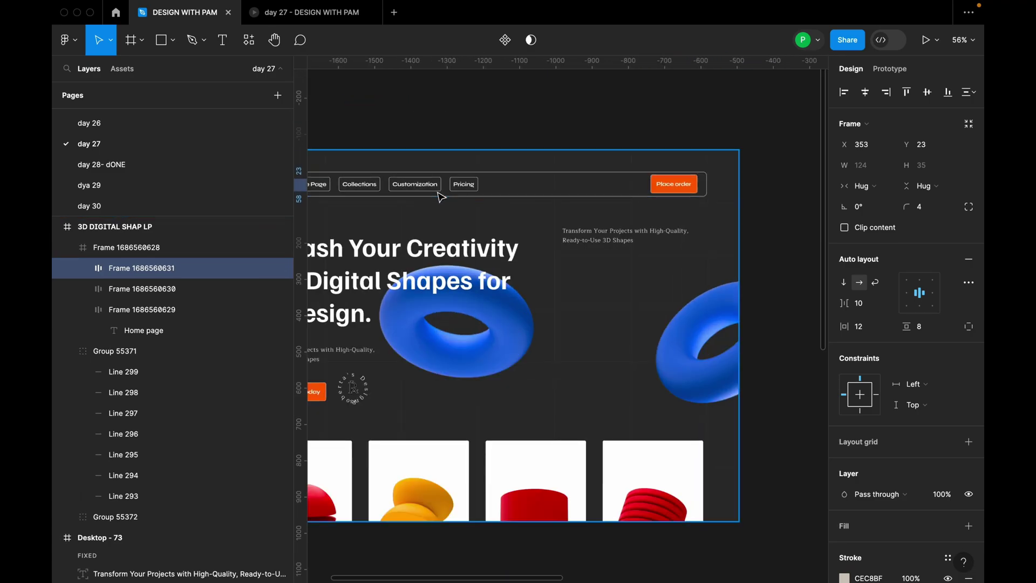
scroll(406, 199, down, 5)
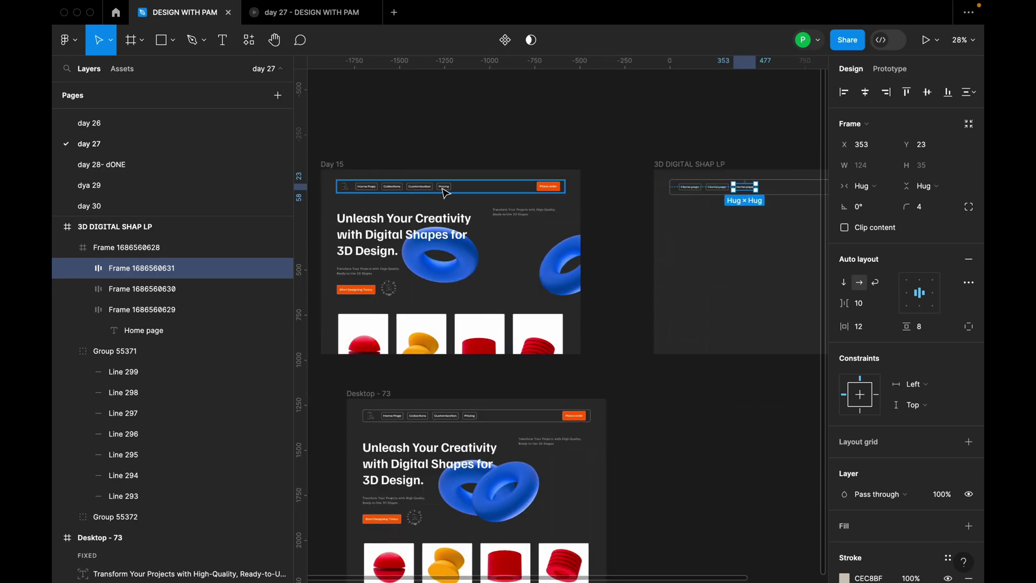
scroll(630, 213, down, 3)
scroll(589, 229, up, 8)
drag(590, 230, 630, 227)
shift+click(509, 223)
shift+click(470, 224)
key(shift+a)
Duplicate a fourth button, set the row gap to 24 and shift the row right
click(609, 222)
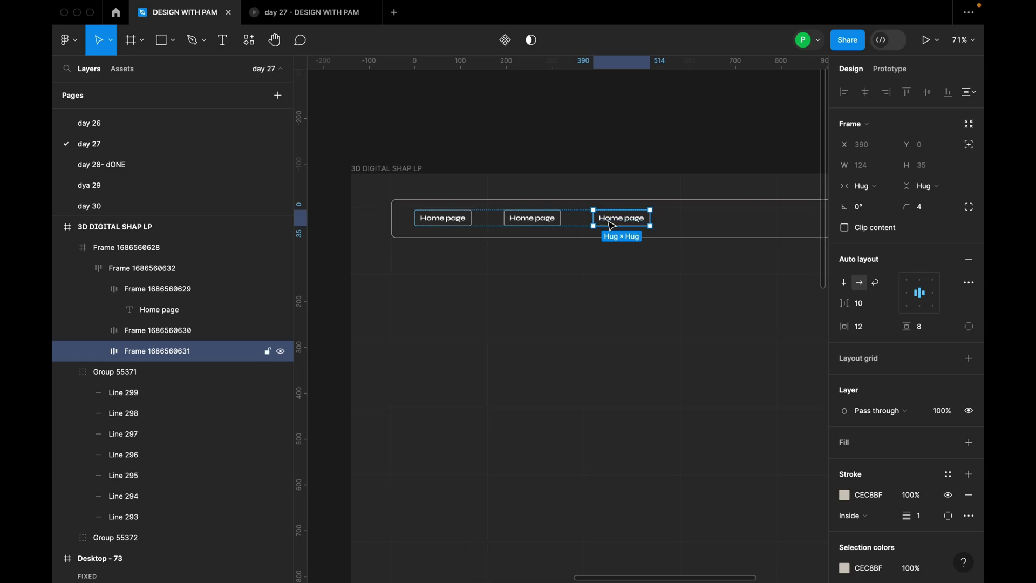
key(ctrl+d)
key(Escape)
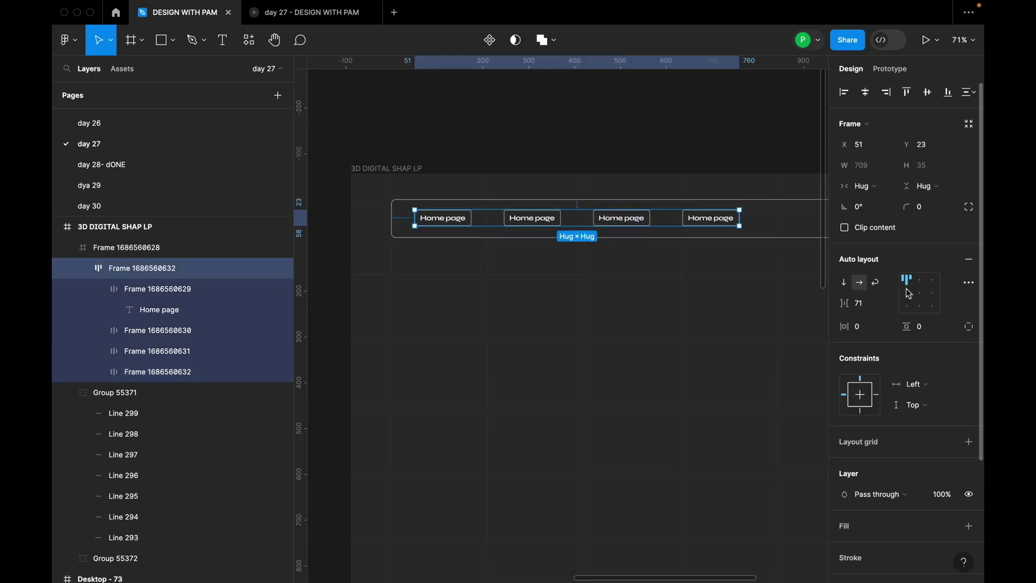
click(874, 306)
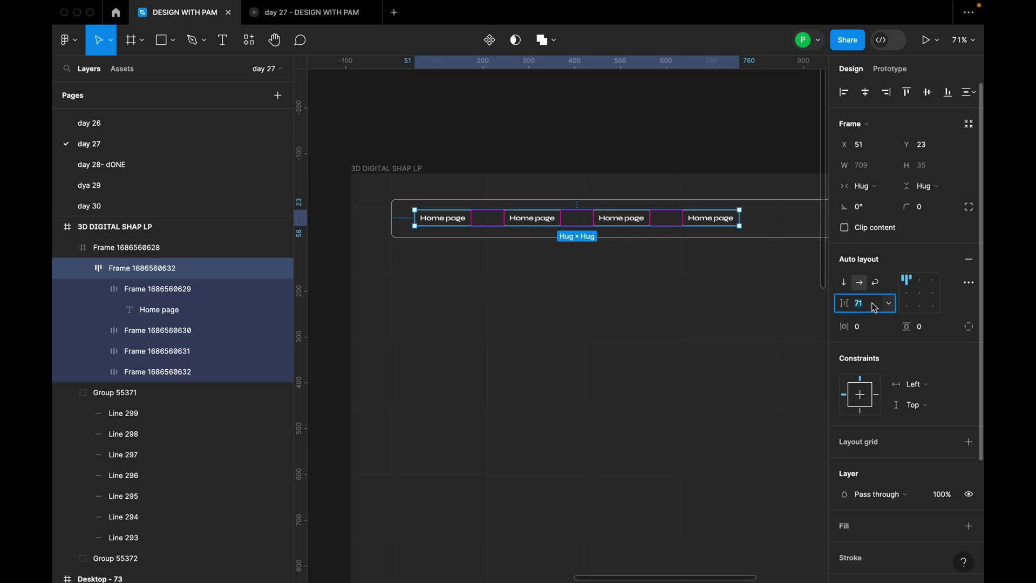
text(24)
key(Return)
drag(593, 217, 669, 222)
scroll(722, 221, up, 1)
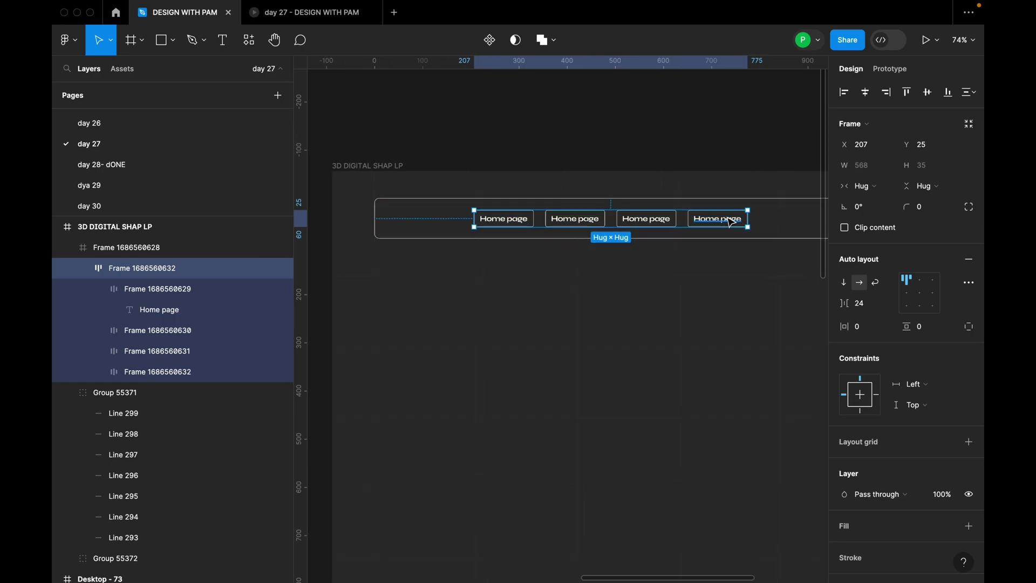
Relabel the second and third buttons 'Collections' and 'Customization'
double_click(592, 219)
text(Collections)
scroll(665, 237, up, 4)
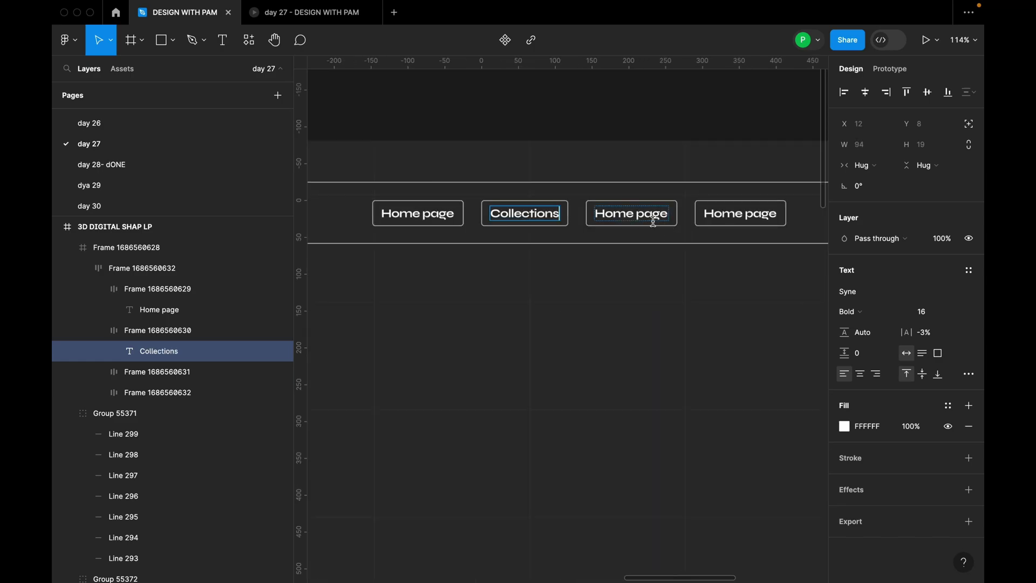
double_click(650, 216)
key(super+a)
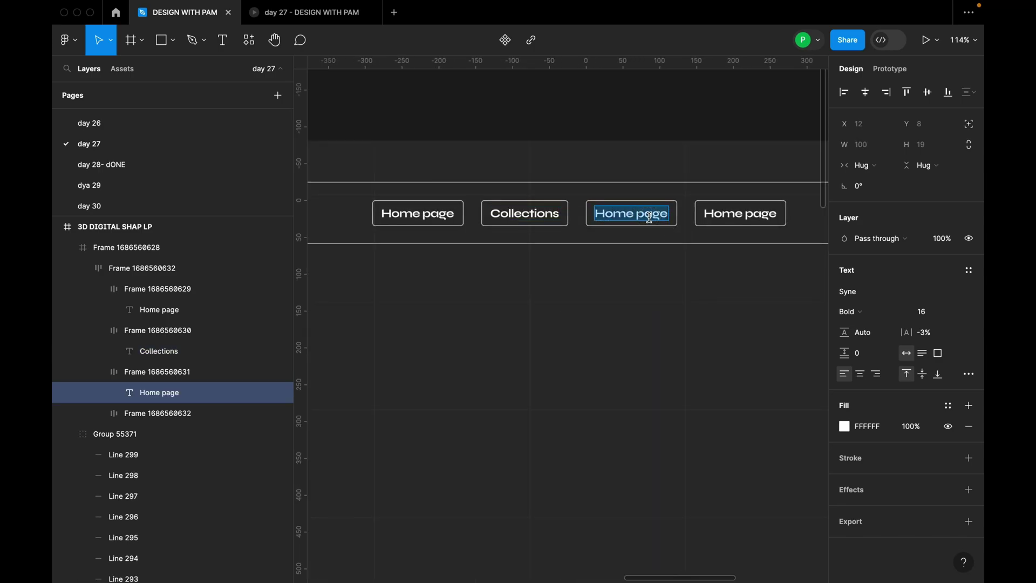
text(Customization)
Change the fourth button's label to 'Pricing'
double_click(782, 215)
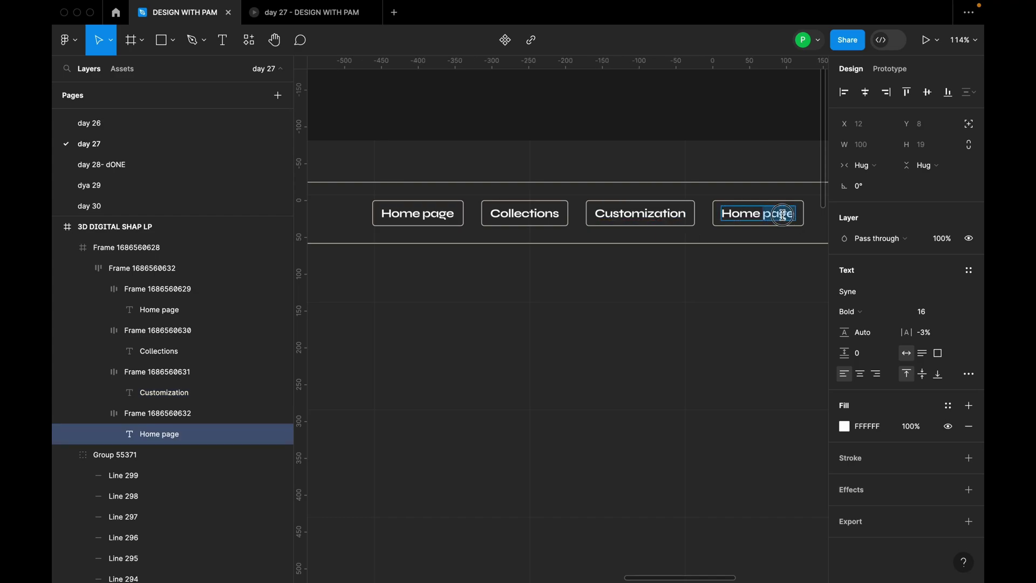
text(Pricin)
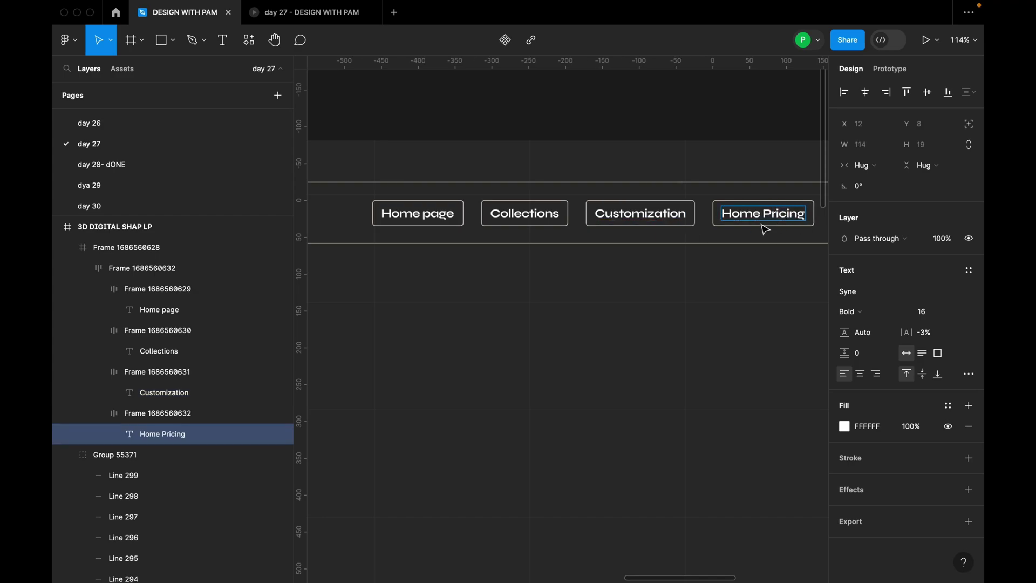
shift+click(722, 210)
text(Pricing)
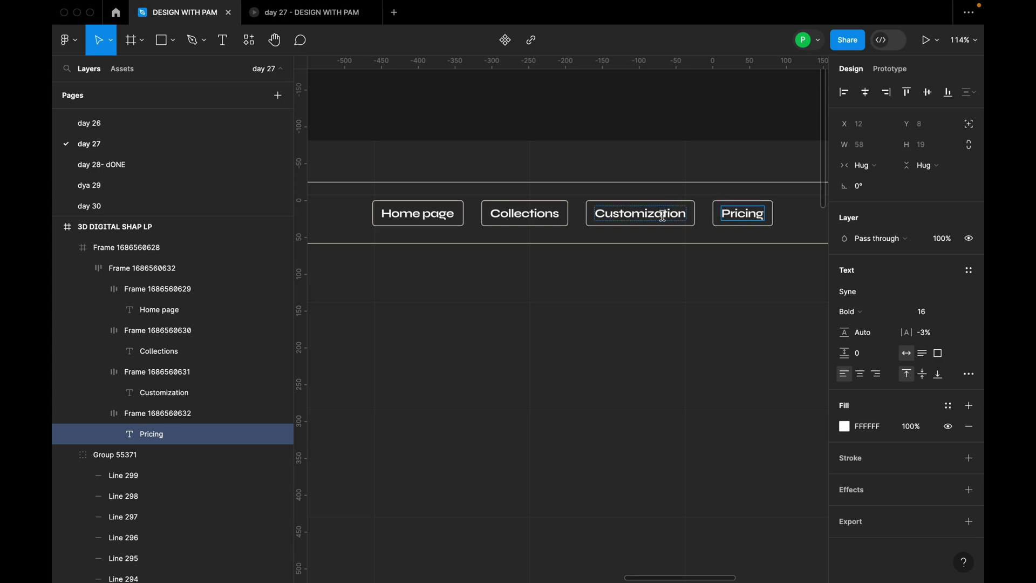
double_click(650, 212)
scroll(590, 217, down, 5)
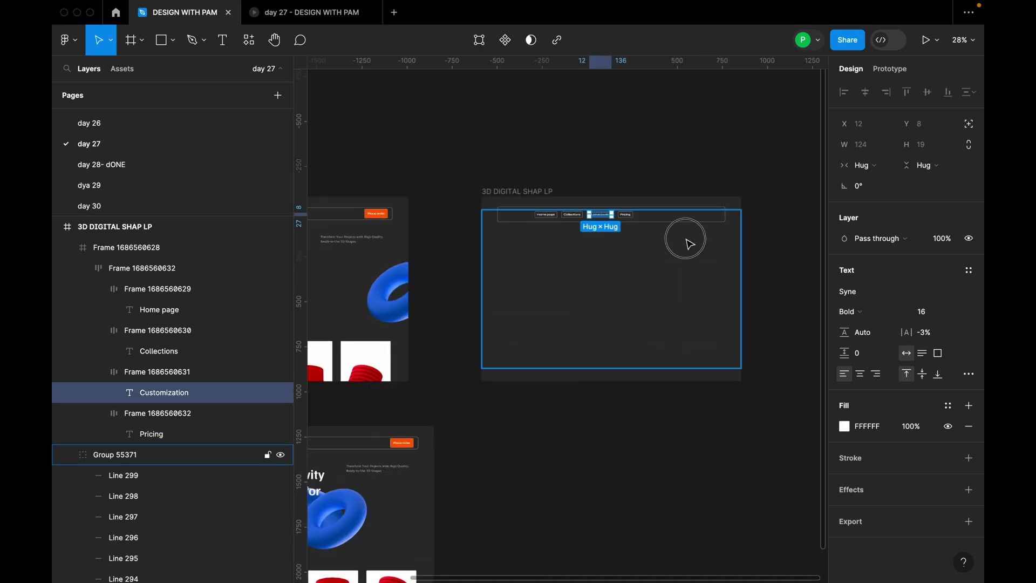
Duplicate the Pricing button to the right end of the nav bar
click(685, 232)
scroll(603, 211, up, 3)
double_click(565, 203)
drag(564, 203, 747, 208)
scroll(747, 209, up, 5)
Relabel the copied button 'Place order'
double_click(743, 209)
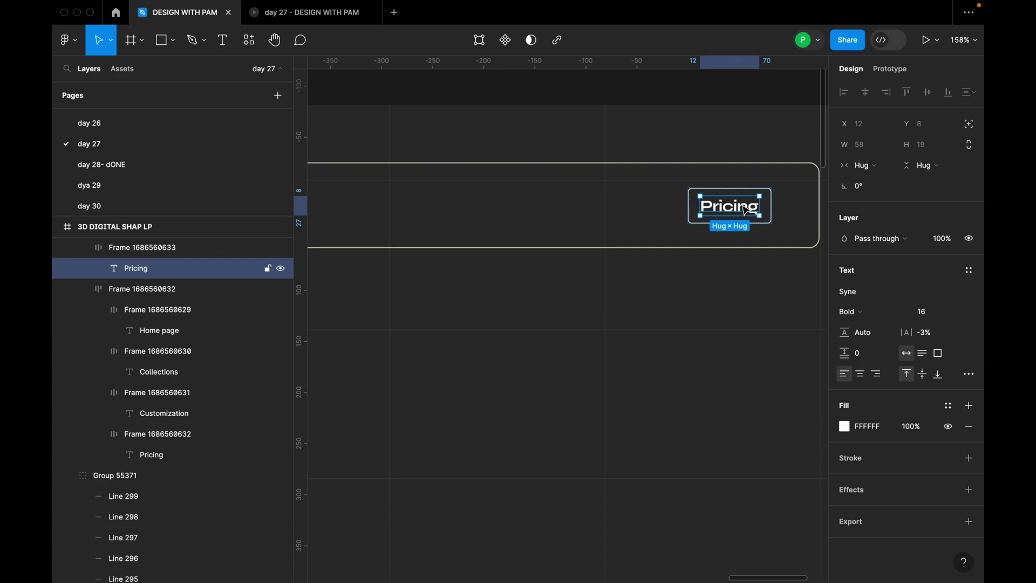
key(f)
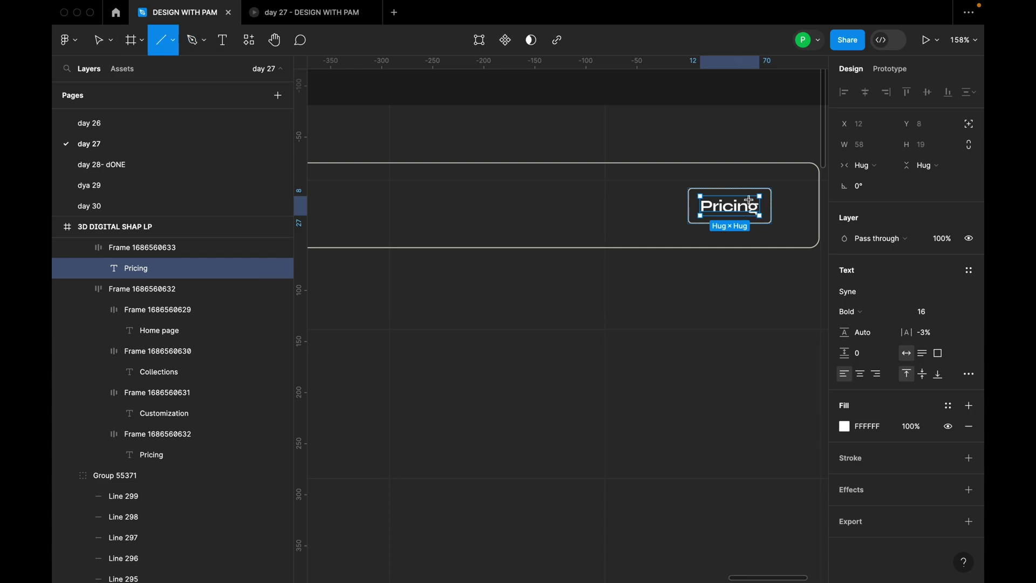
click(110, 40)
click(111, 71)
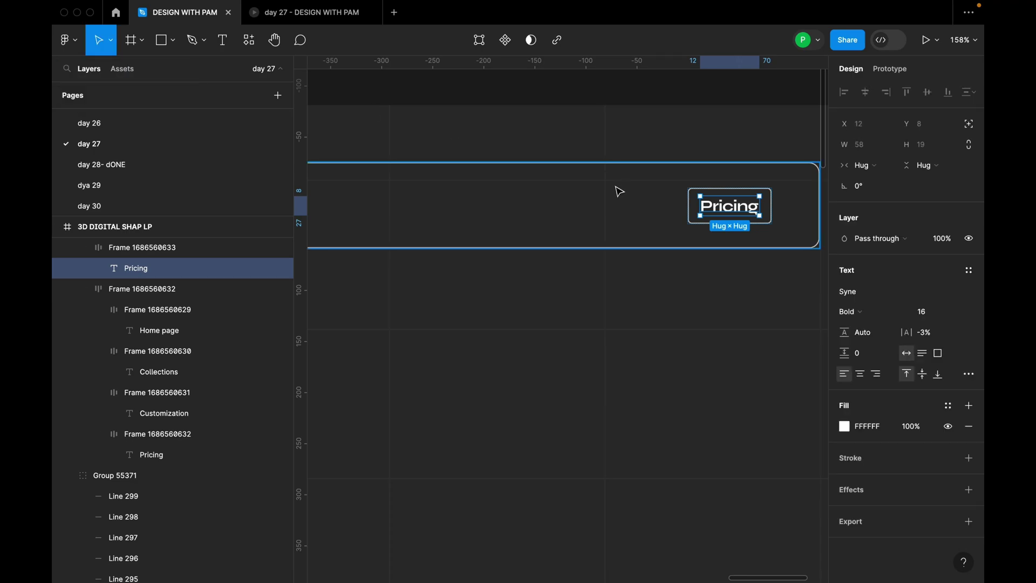
double_click(717, 208)
text(Place order)
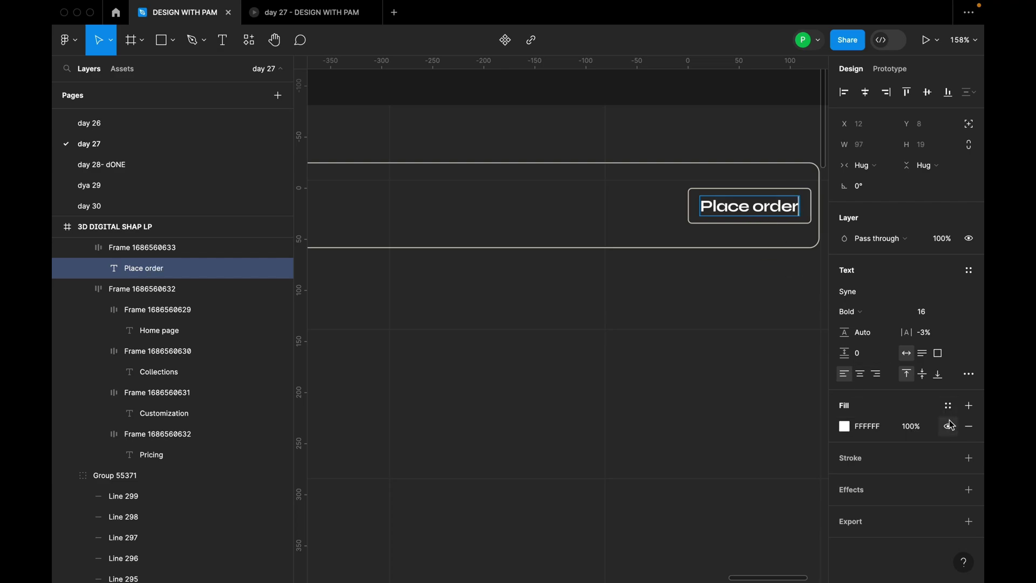
click(782, 222)
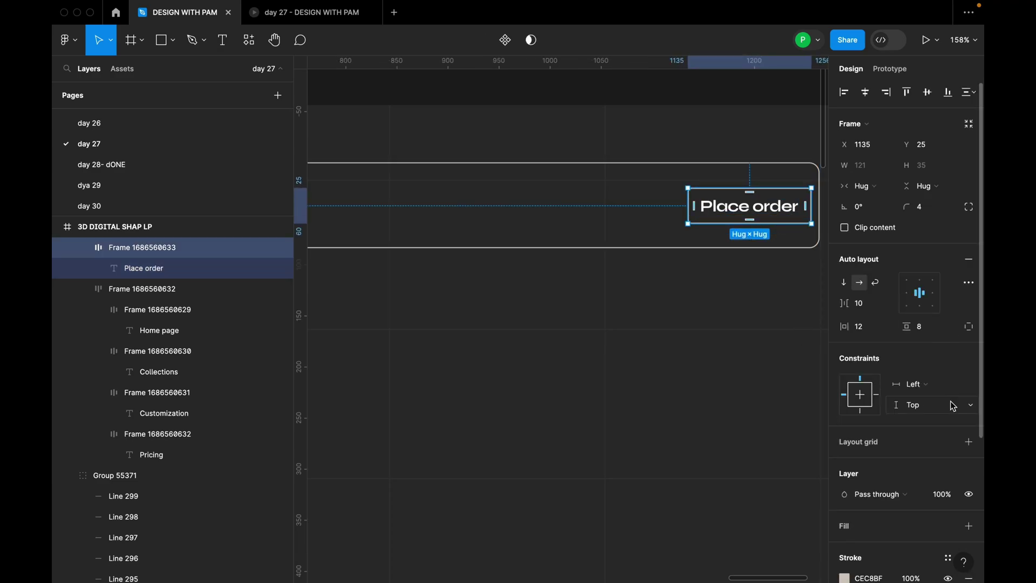
Give the Place order button an orange FF9D2B fill
scroll(950, 453, down, 3)
click(969, 435)
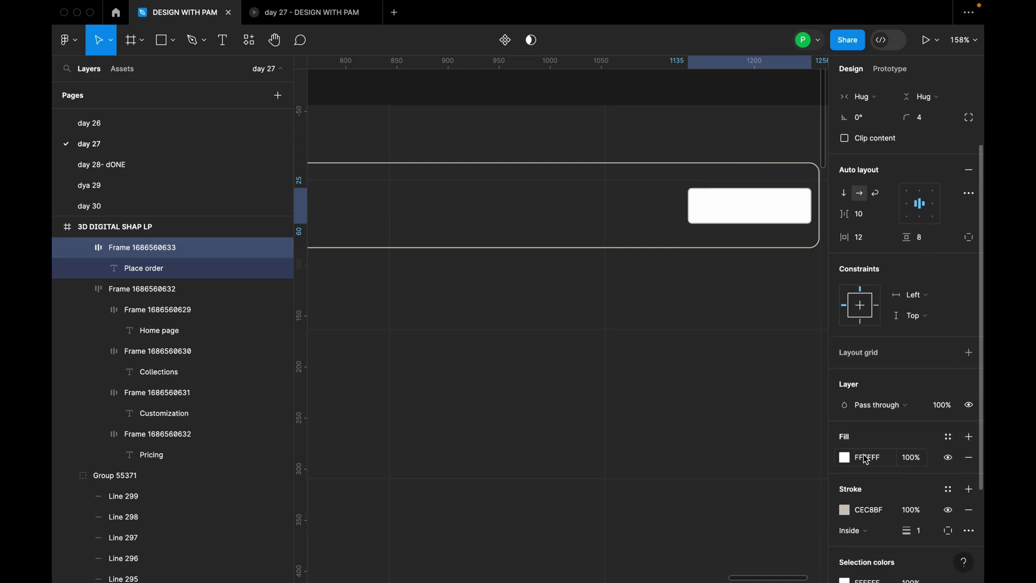
click(844, 457)
click(813, 512)
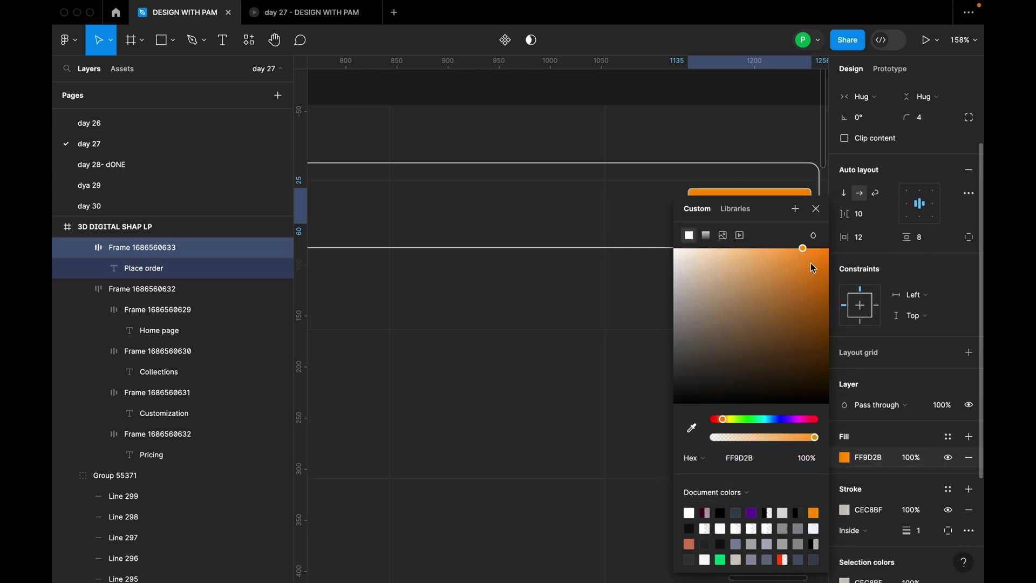
click(816, 210)
key(Escape)
Wrap the nav links and Place order button in one auto-layout row
scroll(755, 275, down, 5)
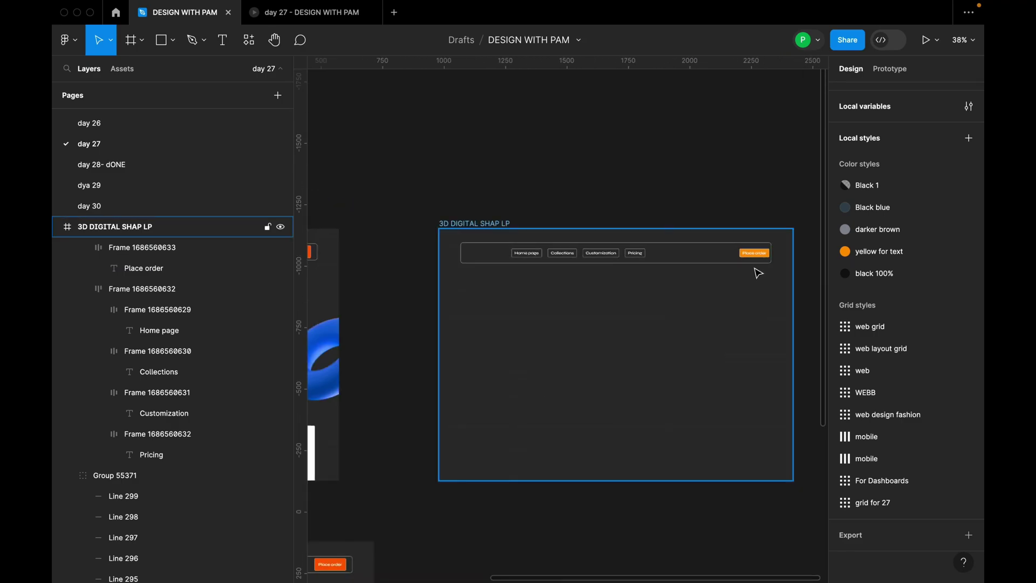
click(758, 259)
shift+click(638, 260)
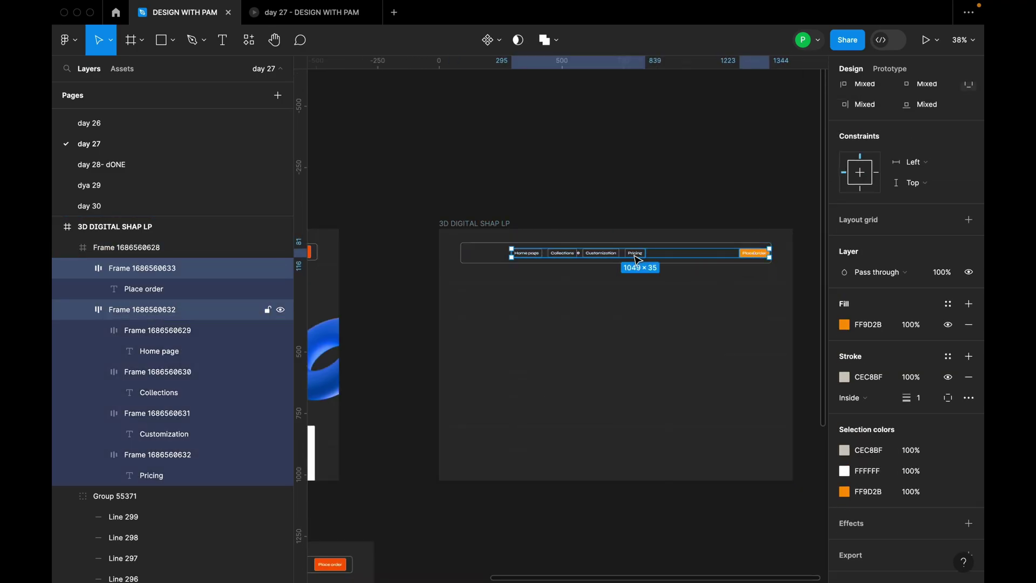
click(755, 253)
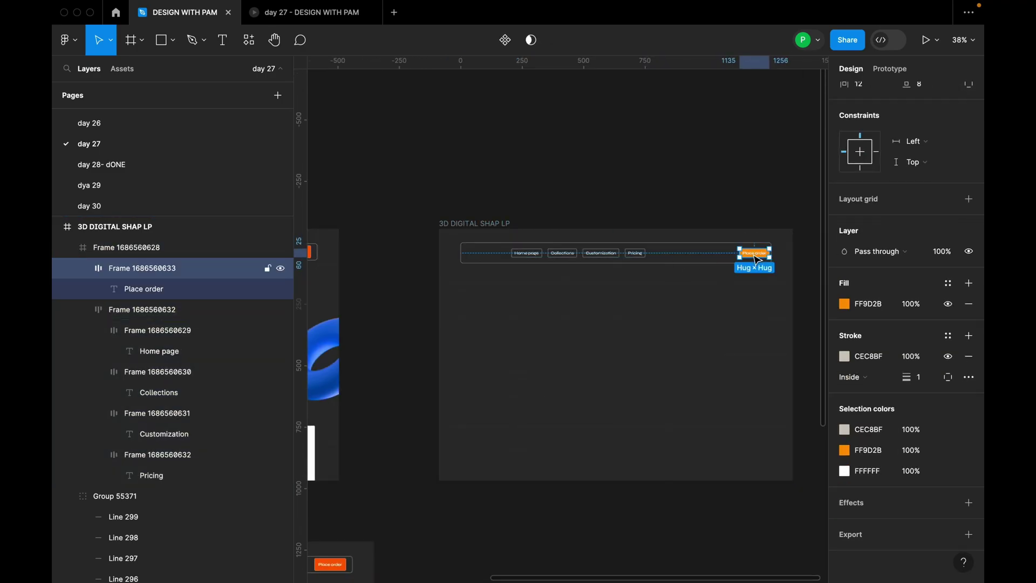
shift+click(645, 260)
key(shift+a)
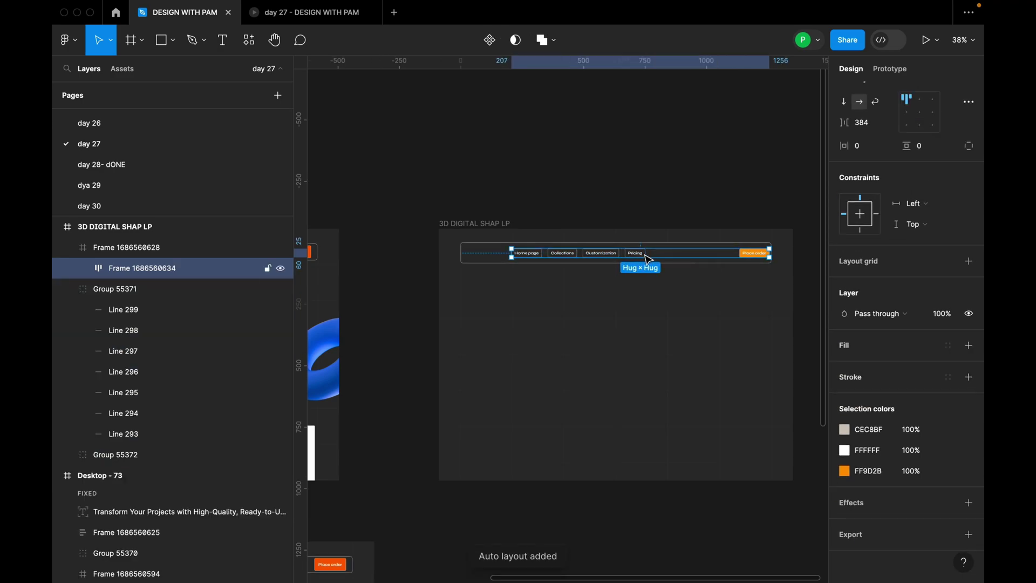
scroll(708, 261, down, 1)
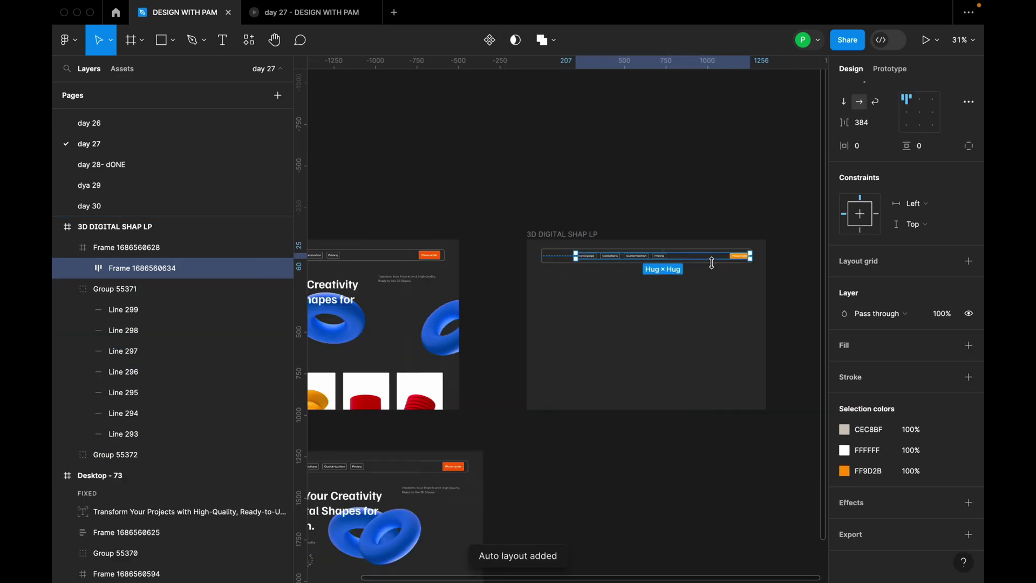
scroll(613, 283, left, 4)
scroll(570, 265, down, 2)
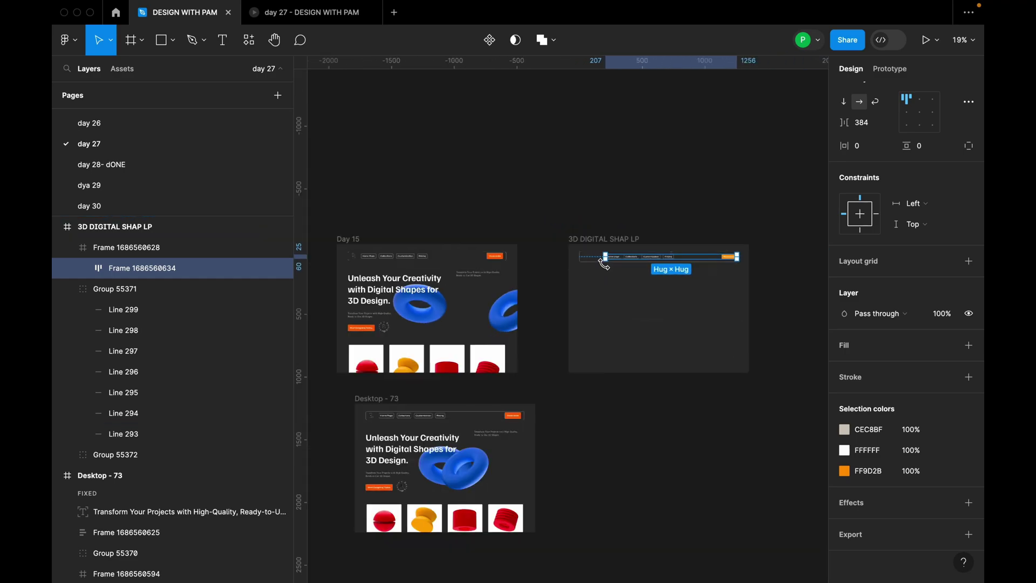
scroll(378, 237, up, 5)
click(375, 237)
Paste the Day 15 logo into 3D DIGITAL SHAP LP at the nav bar's left end
click(376, 238)
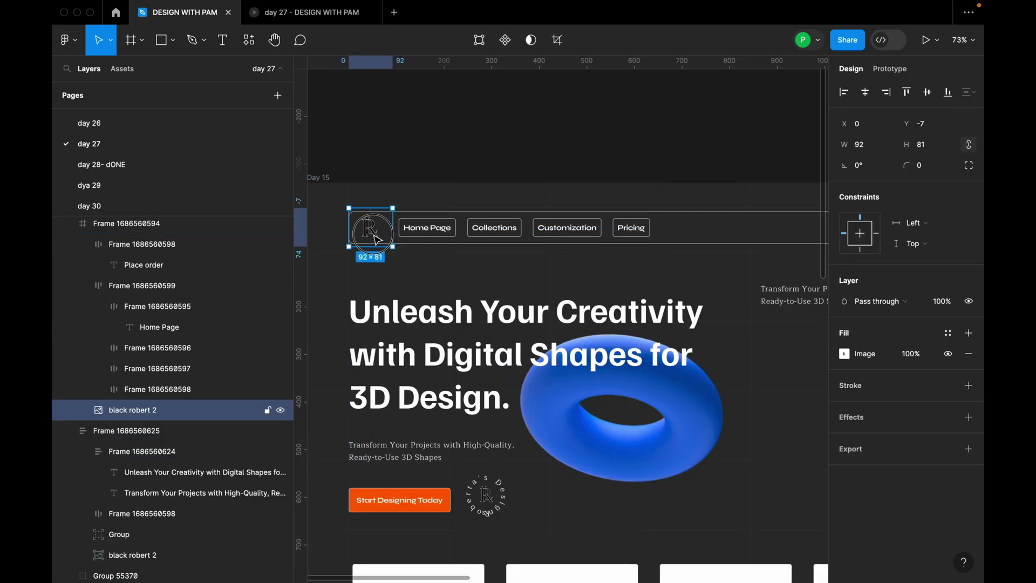
scroll(550, 232, down, 3)
scroll(604, 224, up, 2)
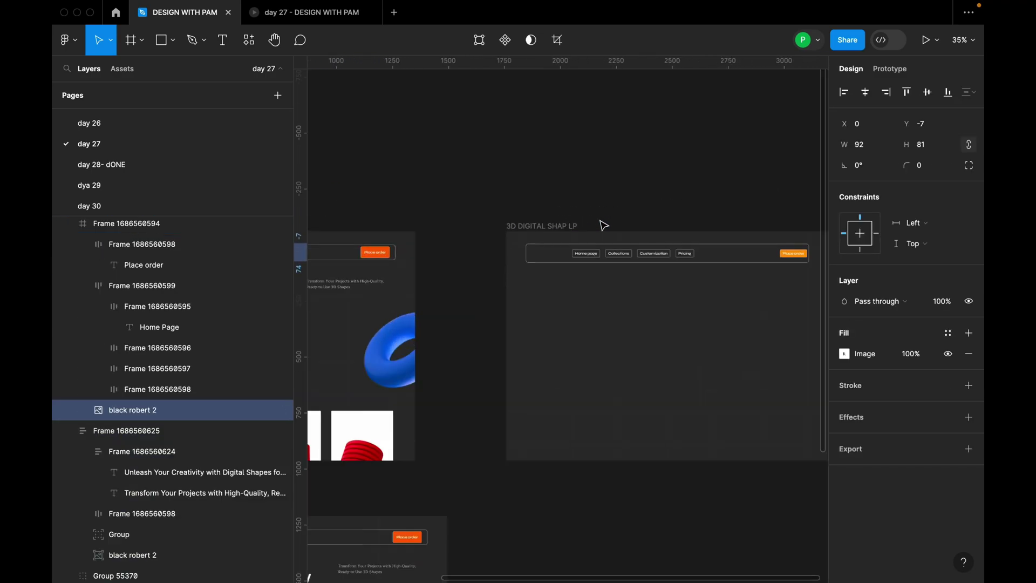
click(572, 233)
click(536, 253)
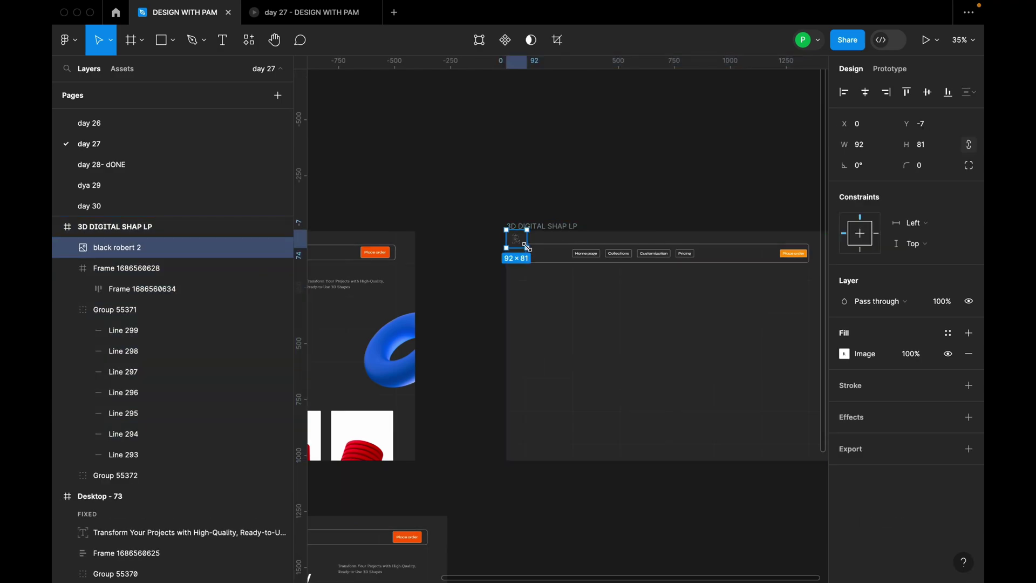
scroll(523, 246, up, 5)
drag(578, 281, 557, 267)
scroll(577, 274, down, 10)
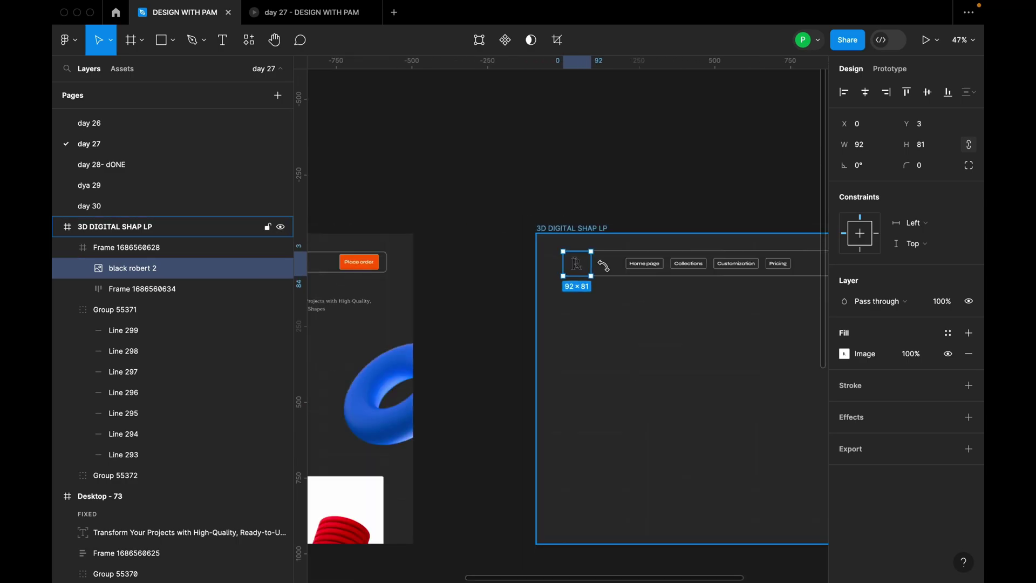
click(615, 297)
click(685, 224)
scroll(685, 222, down, 3)
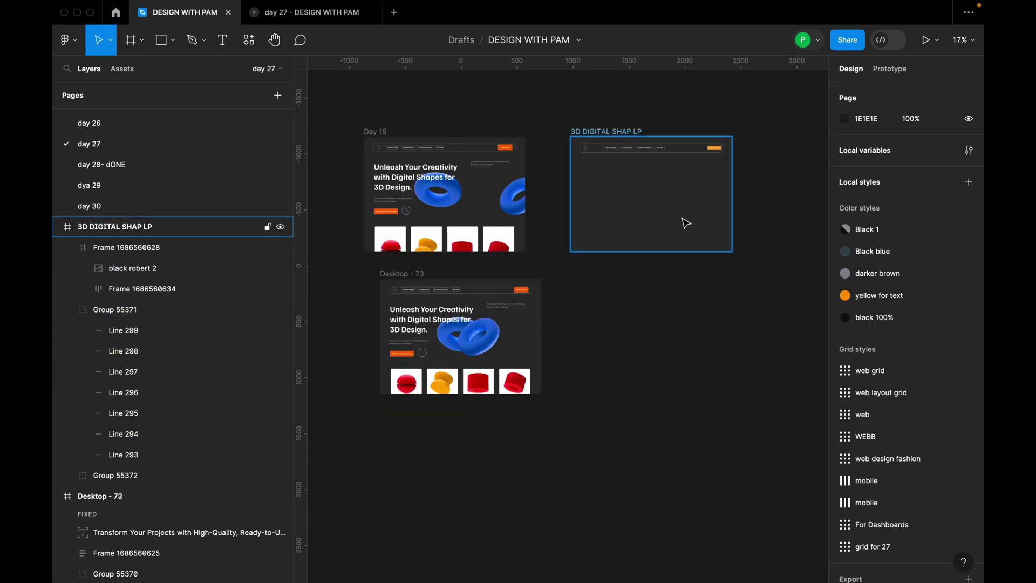
scroll(684, 222, up, 2)
Type the headline in the landing page and set it to Familjen Grotesk 64
key(t)
click(583, 175)
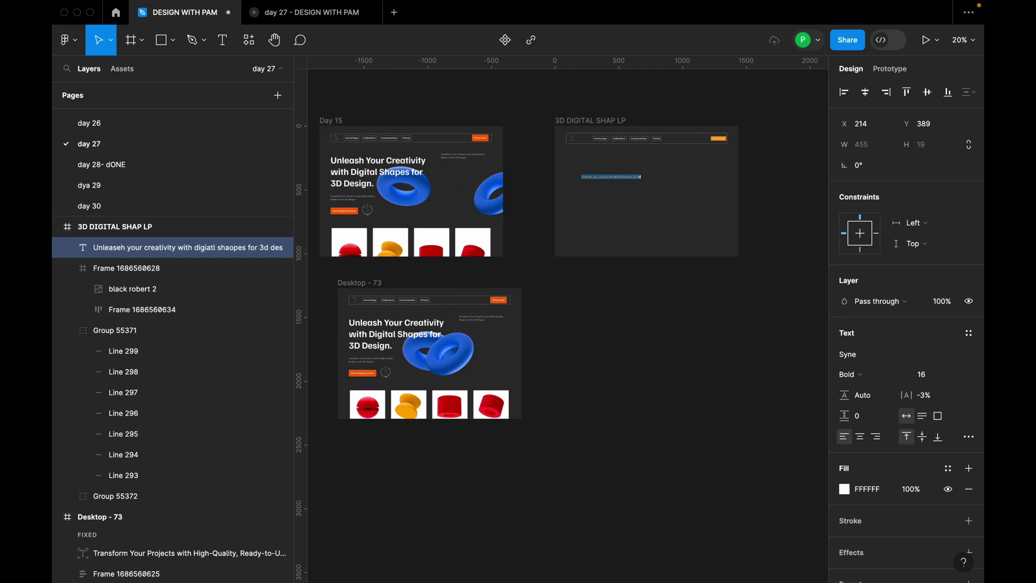
key(Escape)
key(Escape)
scroll(679, 255, up, 5)
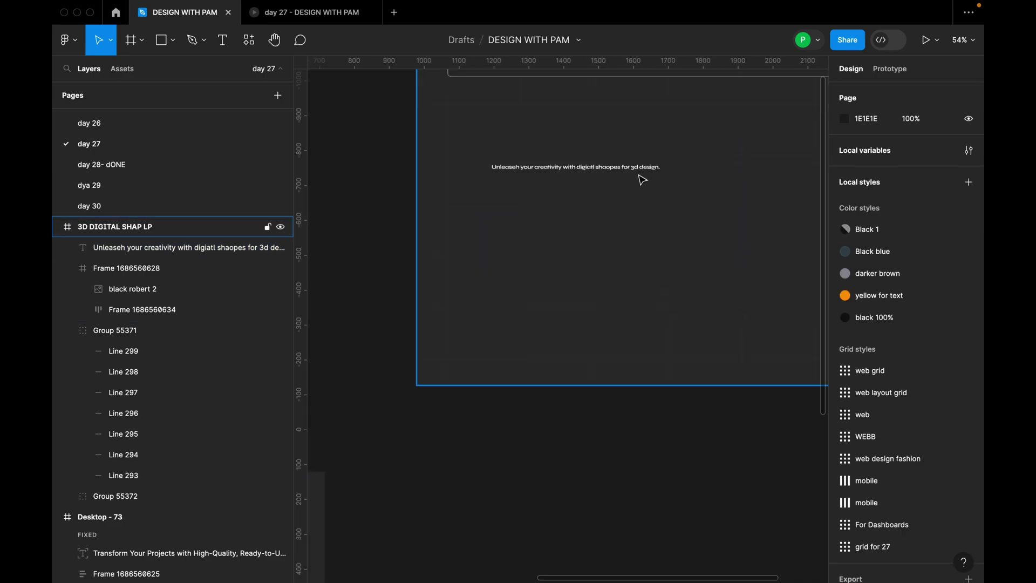
click(647, 168)
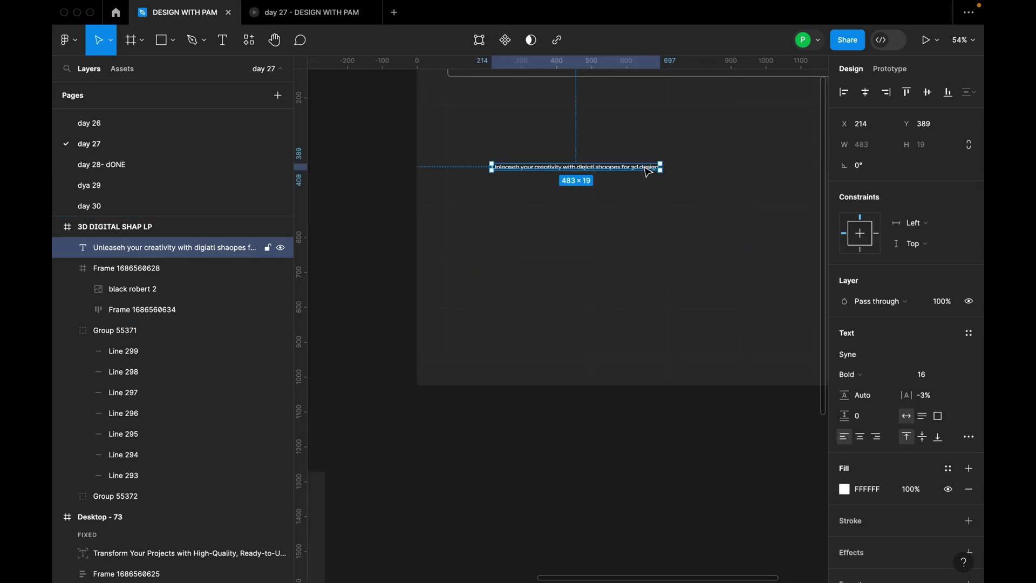
click(864, 356)
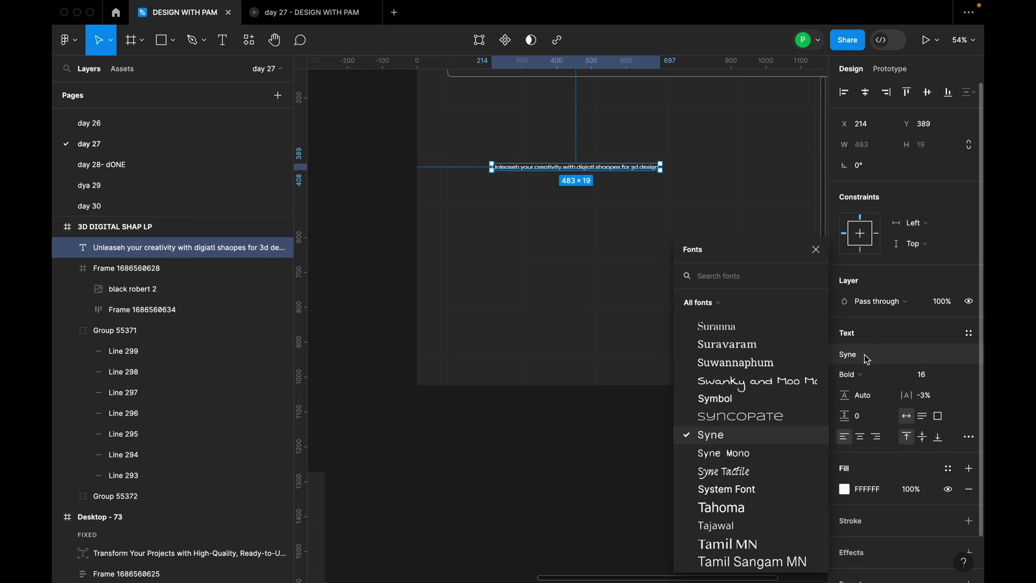
text(fam)
click(773, 306)
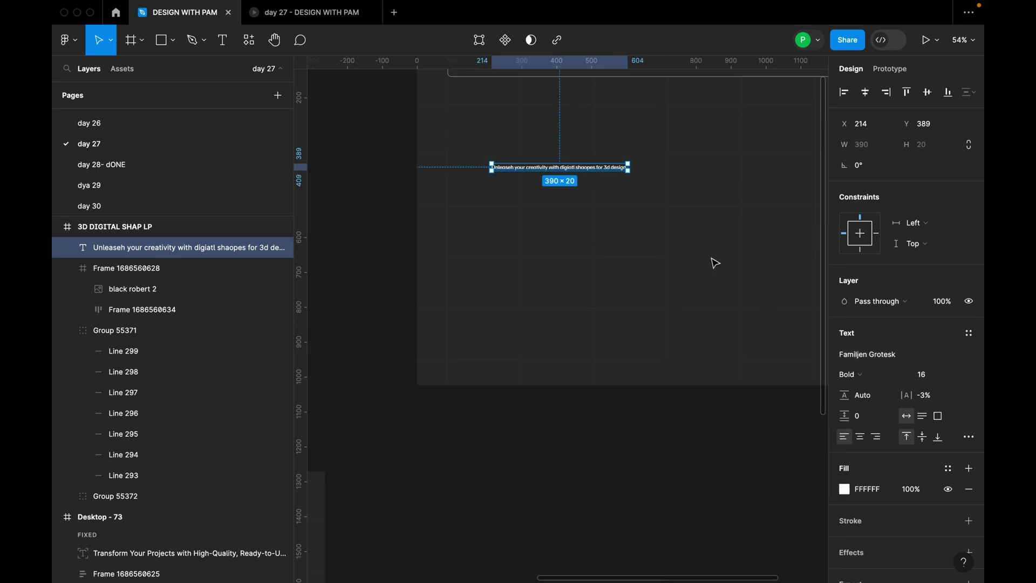
click(959, 377)
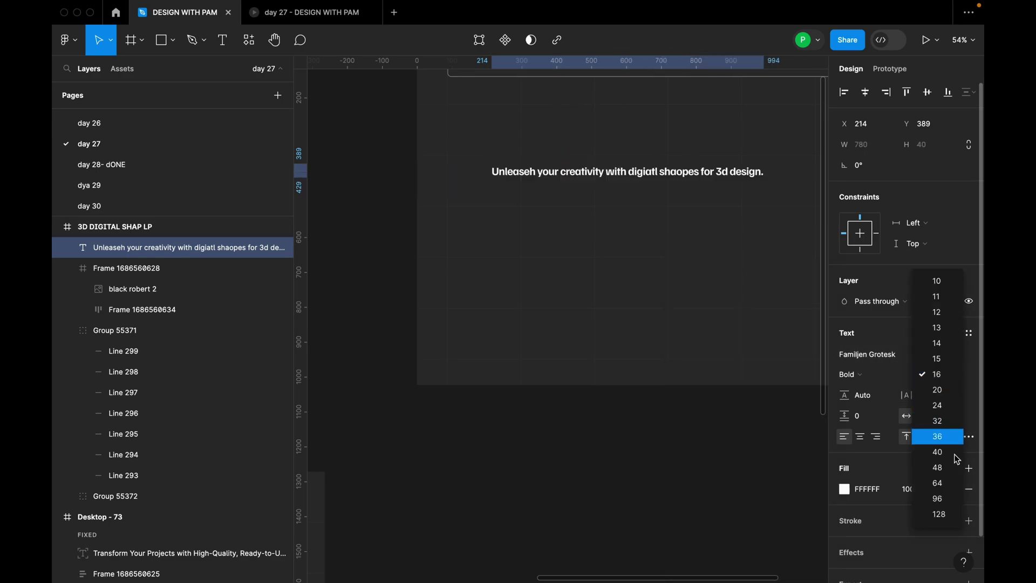
click(937, 482)
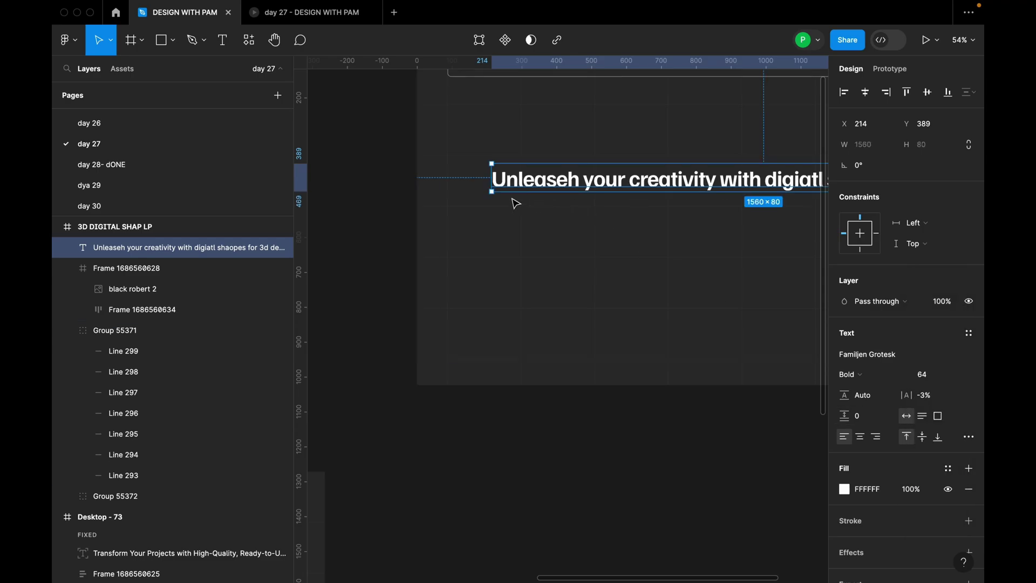
Narrow the headline to 690 wide on three lines and move it below the nav
key(minus)
drag(773, 187, 620, 186)
scroll(547, 204, up, 2)
scroll(547, 204, up, 5)
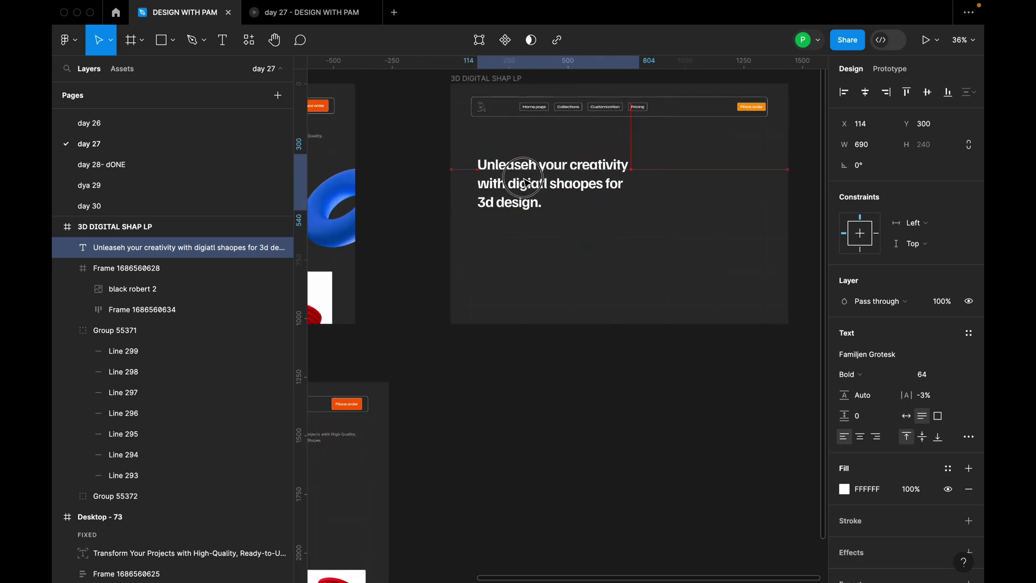
mouse_move(507, 161)
mouse_down()
mouse_move(550, 171)
mouse_move(505, 166)
mouse_up()
Fix the headline typos: digiatl to Digital, shaopes to Shapes, Unleaseh to Unleash
scroll(501, 159, down, 3)
double_click(546, 172)
text(Digital)
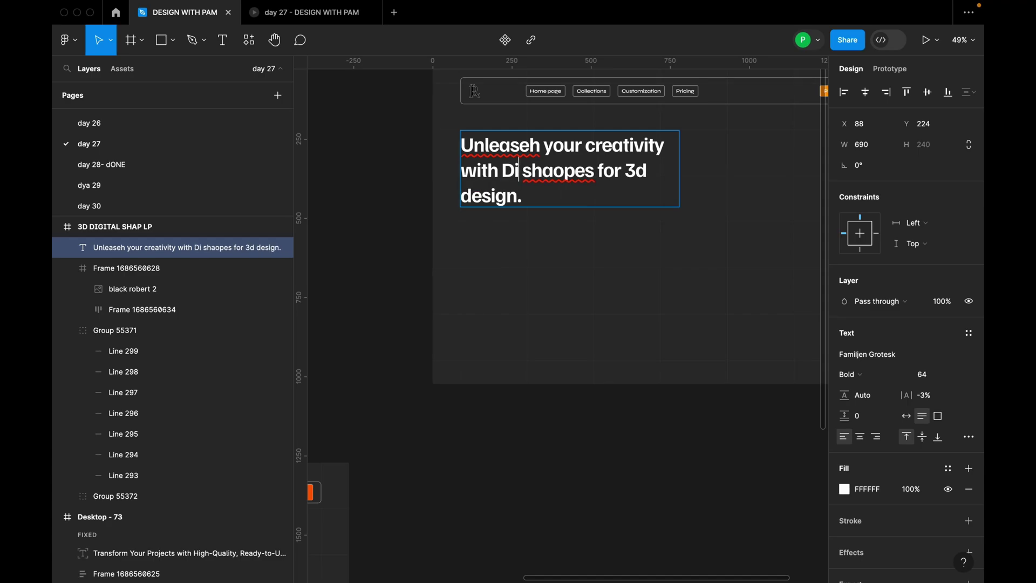
right_click(613, 170)
click(620, 181)
right_click(494, 147)
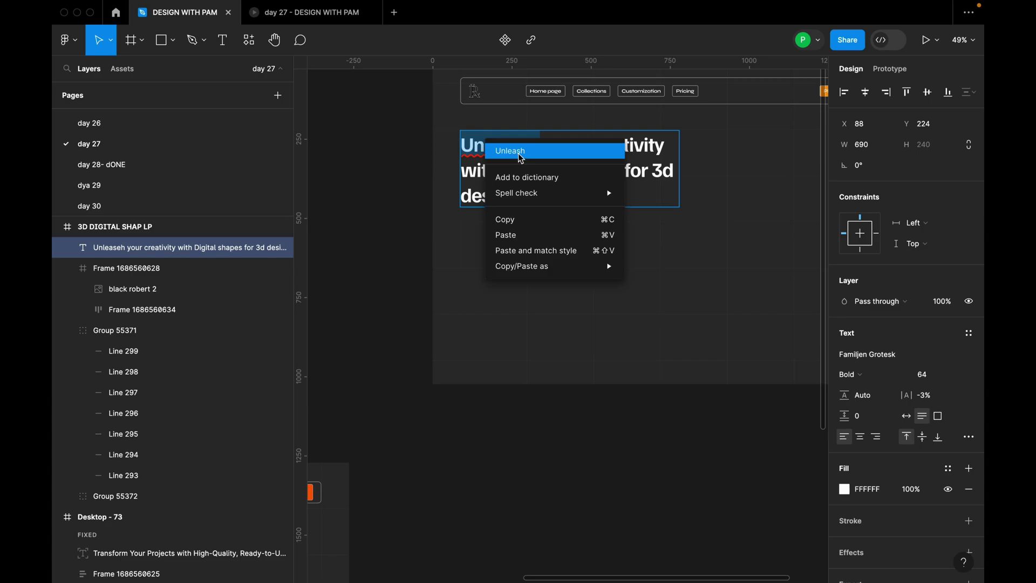
click(519, 152)
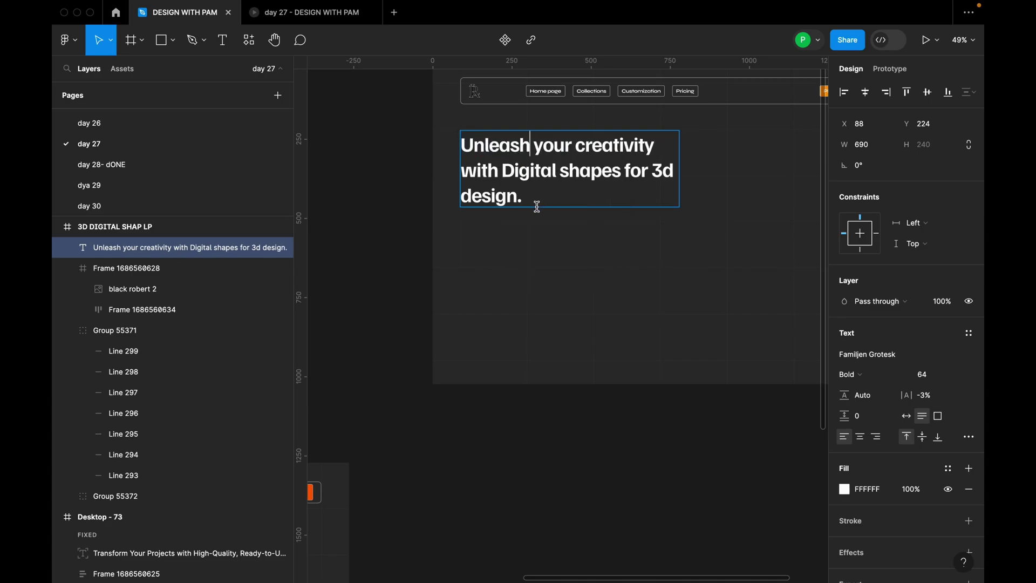
key(BackSpace)
text(S)
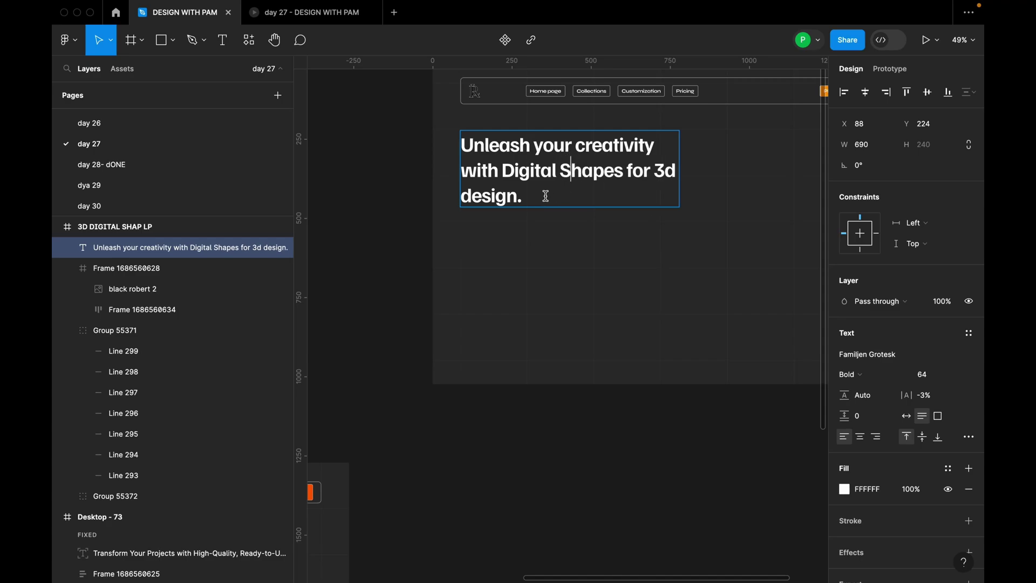
key(Escape)
Set the headline font size to 72
click(947, 374)
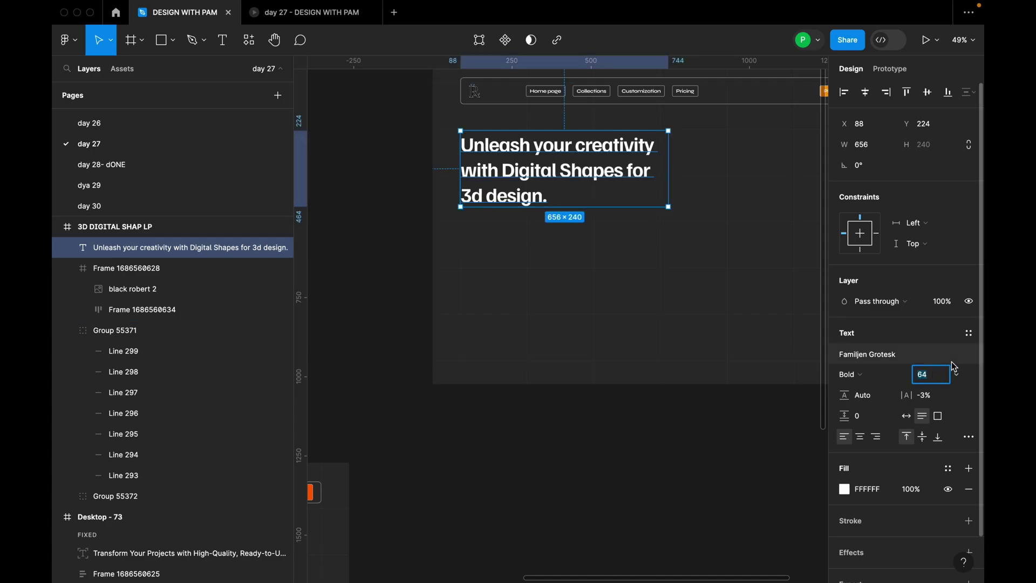
text(72)
key(Return)
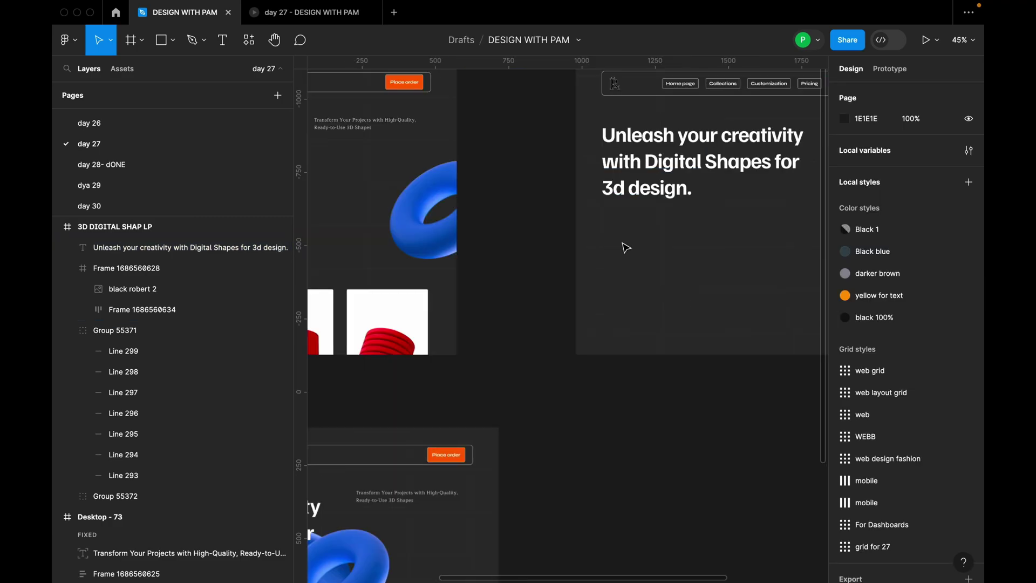
key(t)
scroll(622, 226, down, 3)
scroll(348, 231, up, 4)
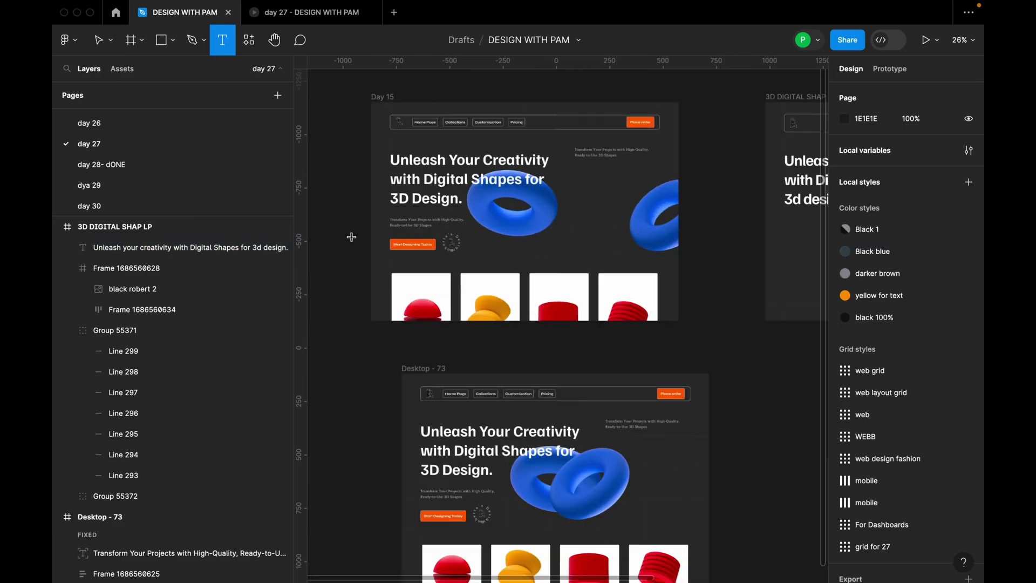
key(v)
Copy the subheading text from the Day 15 reference design
double_click(438, 217)
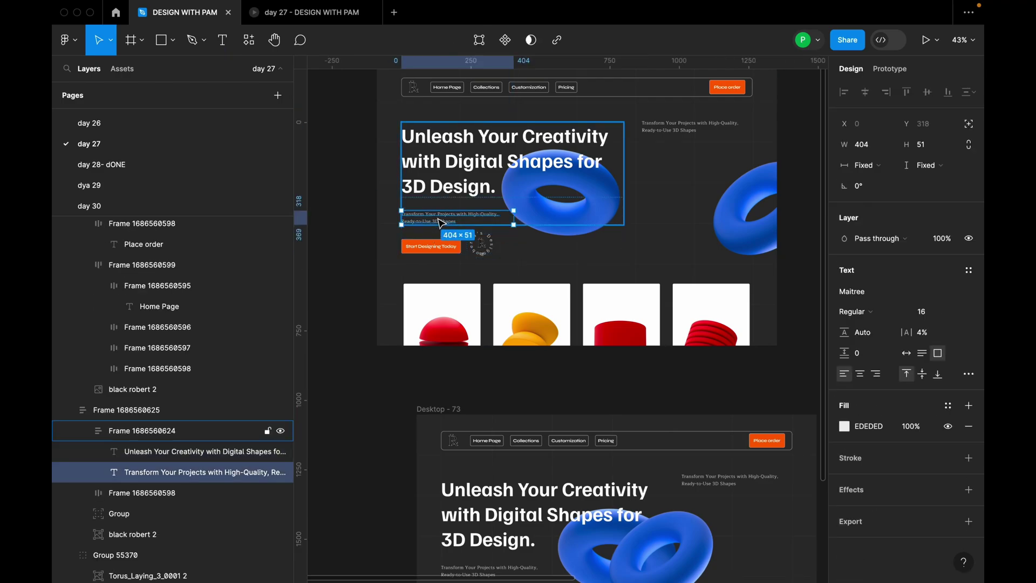
double_click(437, 217)
key(ctrl+c)
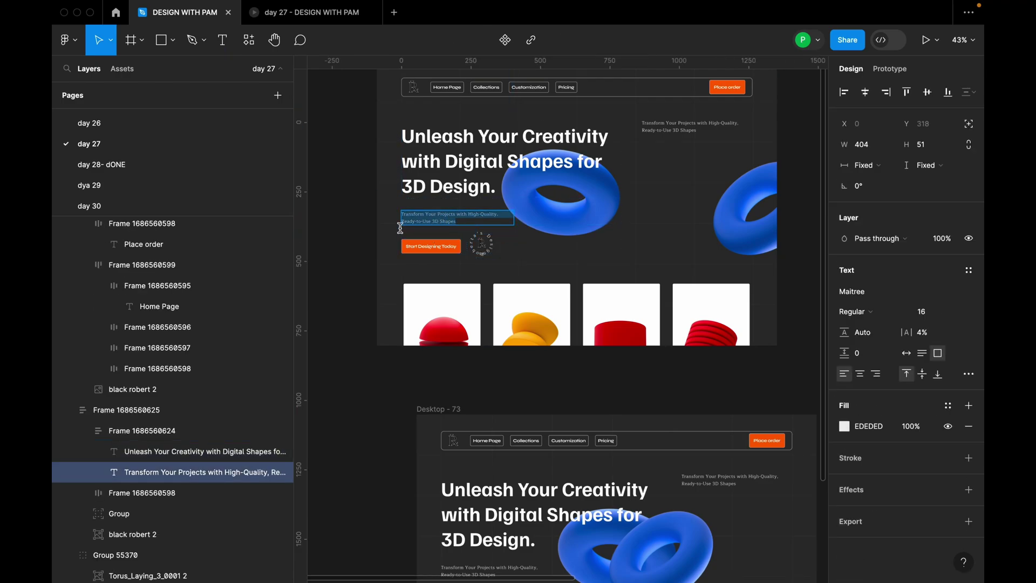
key(Escape)
scroll(351, 241, down, 4)
scroll(564, 240, up, 3)
scroll(570, 201, up, 5)
Paste the subheading into a new text box below the headline and shrink its height
key(t)
scroll(446, 257, up, 1)
drag(447, 263, 790, 311)
key(ctrl+v)
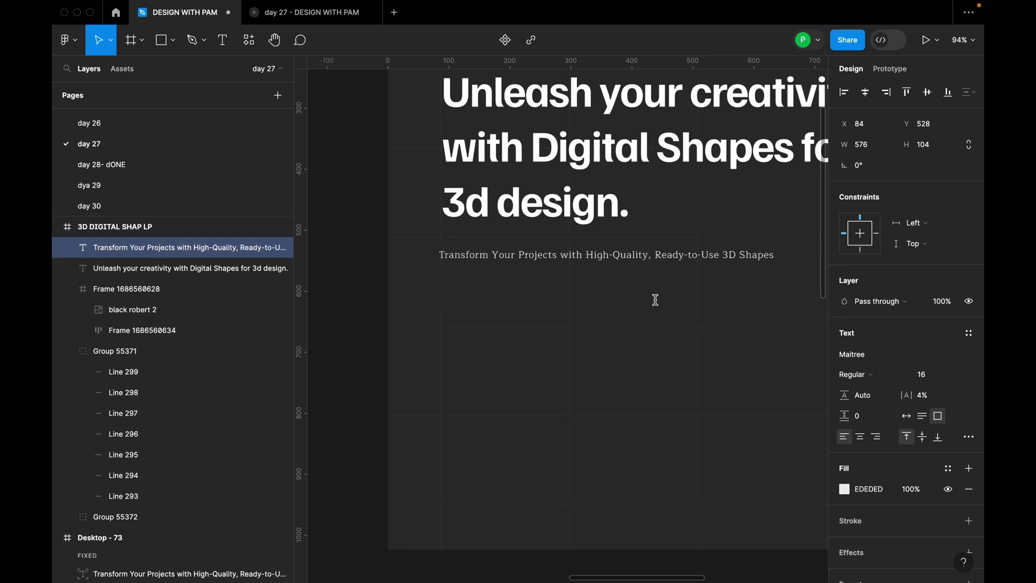
key(Escape)
scroll(669, 294, down, 3)
drag(638, 297, 652, 273)
Show the layout grid columns on the landing page frame
click(604, 284)
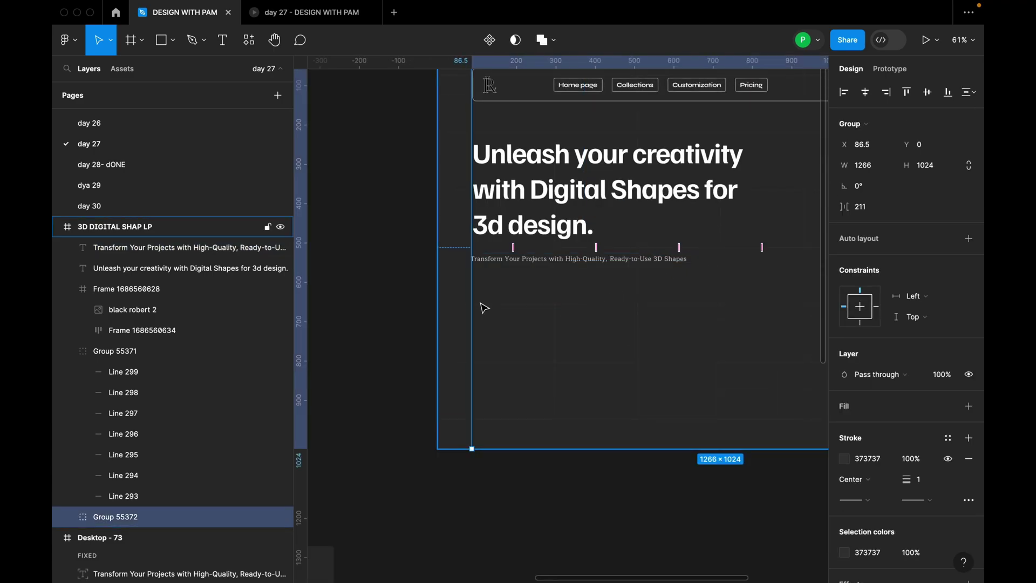
scroll(487, 308, down, 5)
click(486, 131)
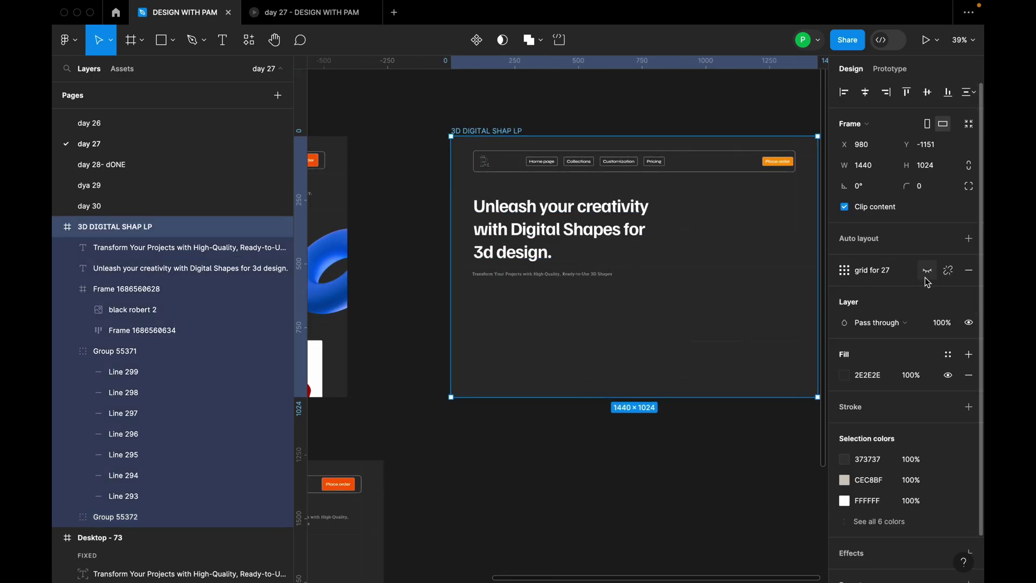
key(ctrl+g)
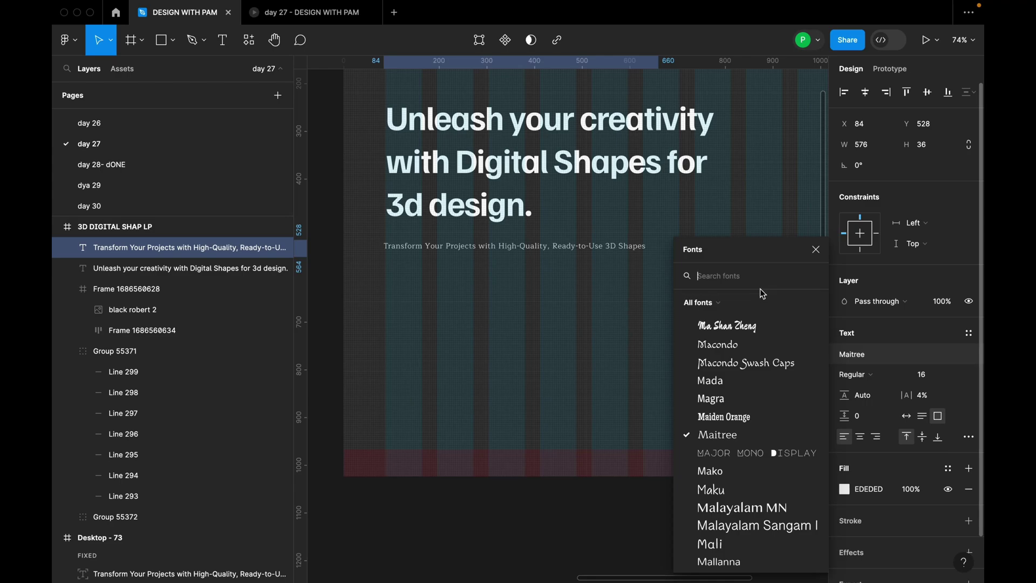
Try Syne, revert the subheading to Maitree, and narrow it to 412 wide on two lines
text(syn)
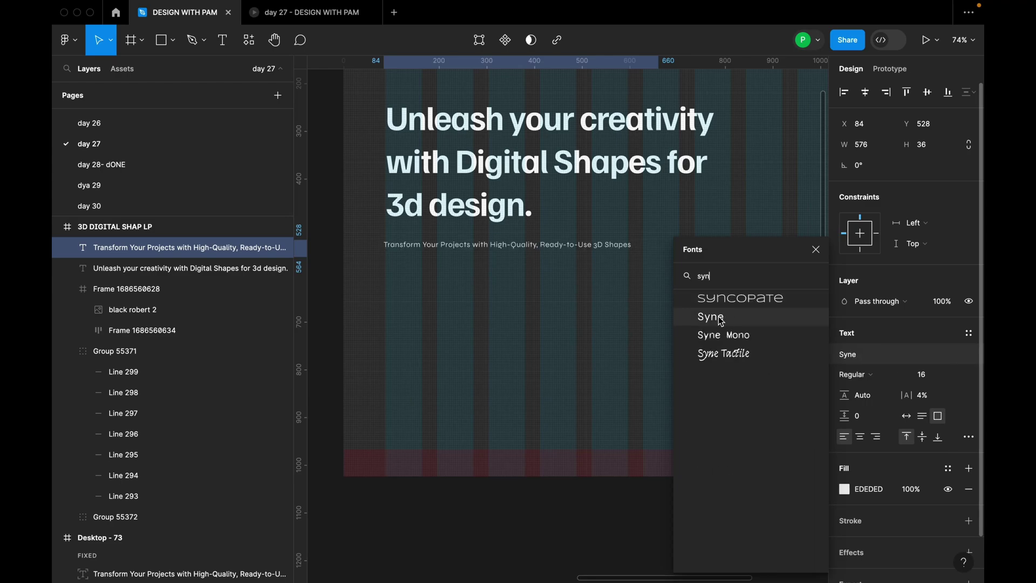
click(720, 322)
click(866, 361)
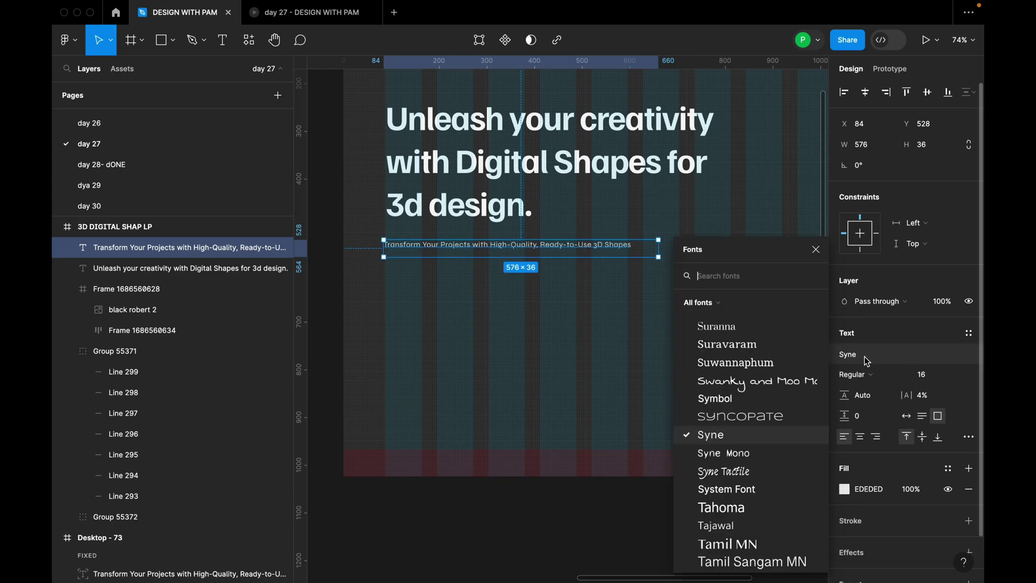
text(mait)
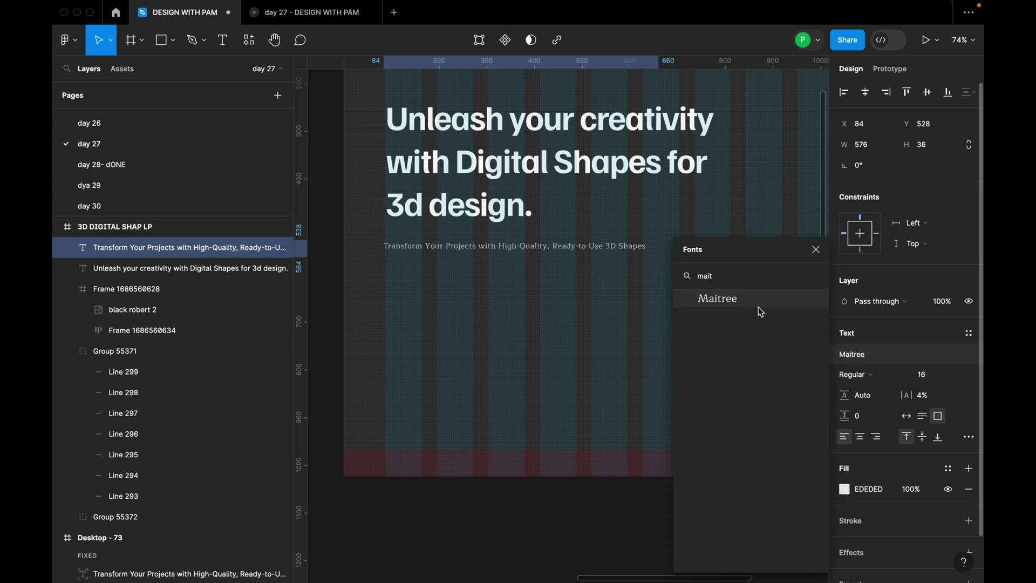
click(750, 305)
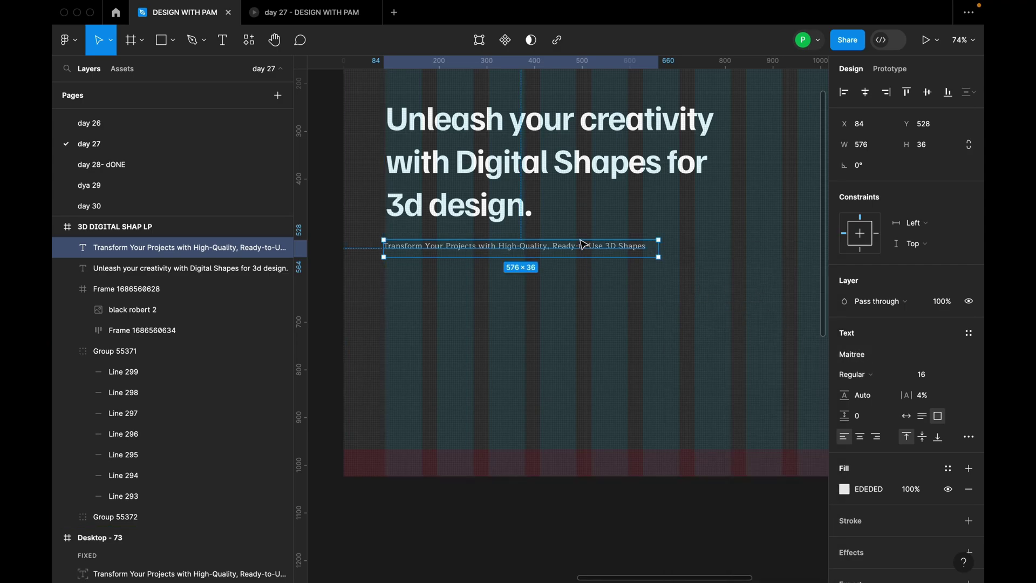
scroll(579, 238, up, 2)
drag(678, 247, 566, 270)
Stack the headline and subheading in a vertical auto-layout frame with a 34 gap
shift+click(555, 230)
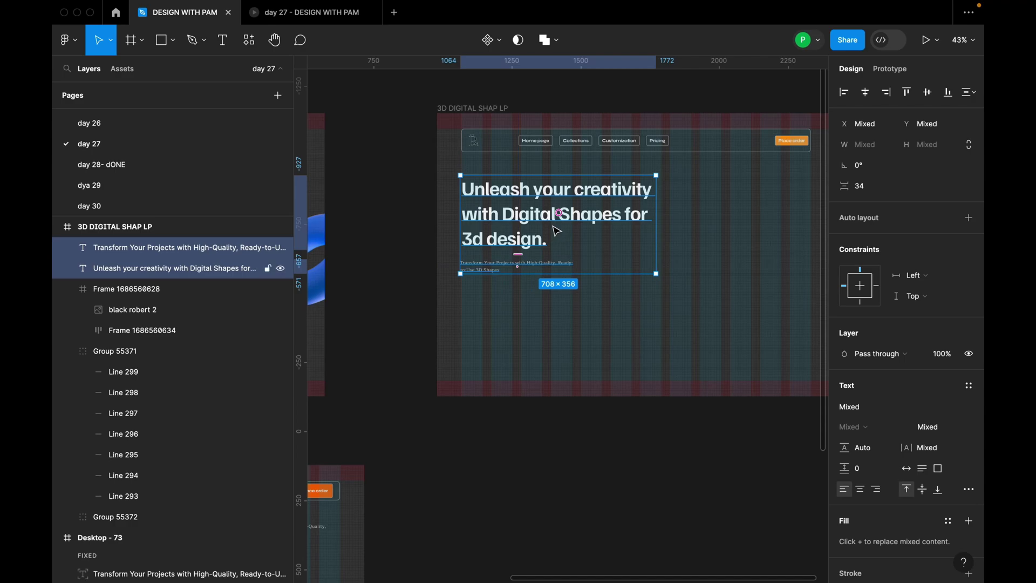
key(shift+a)
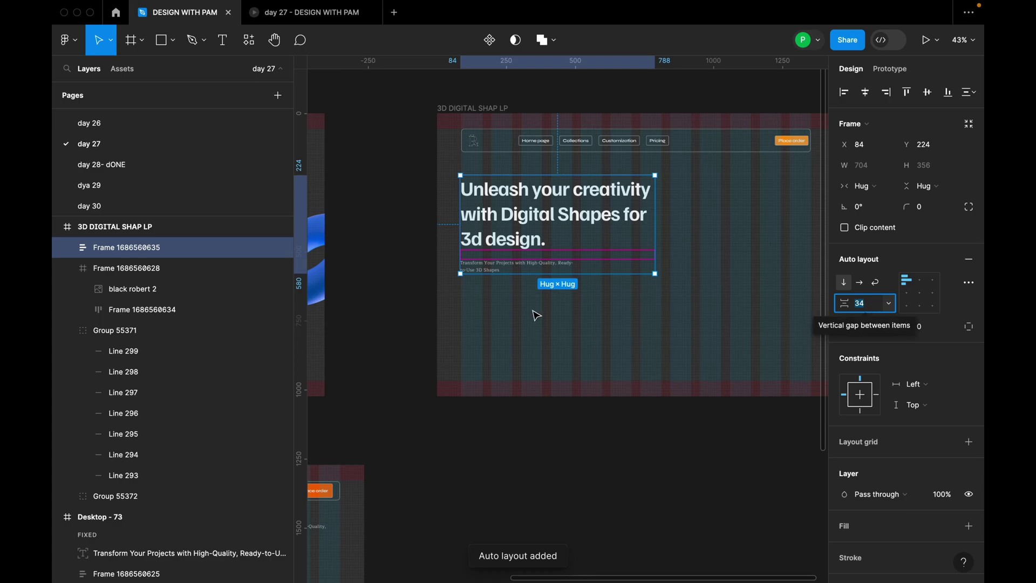
drag(572, 229, 576, 228)
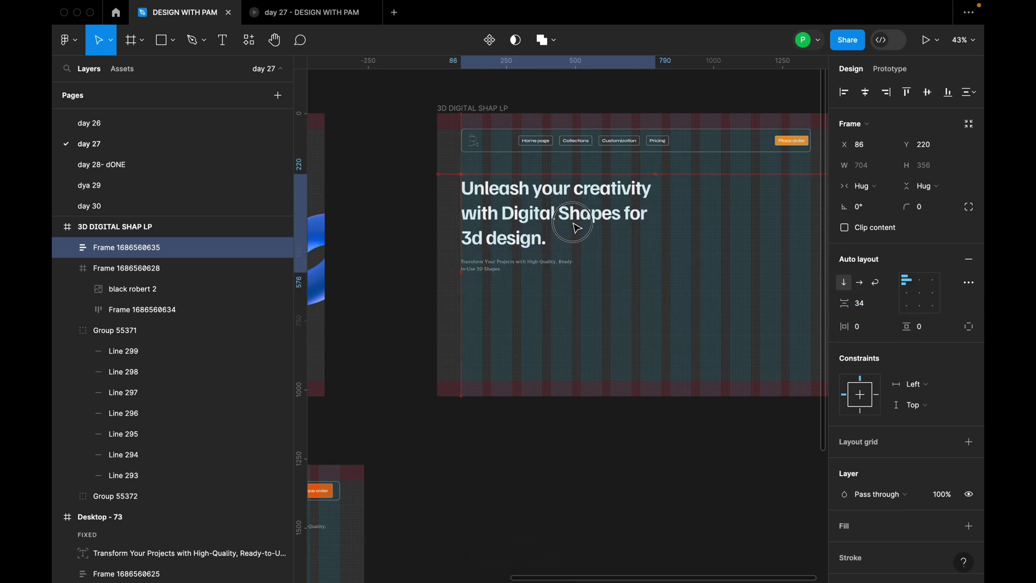
shift+click(615, 160)
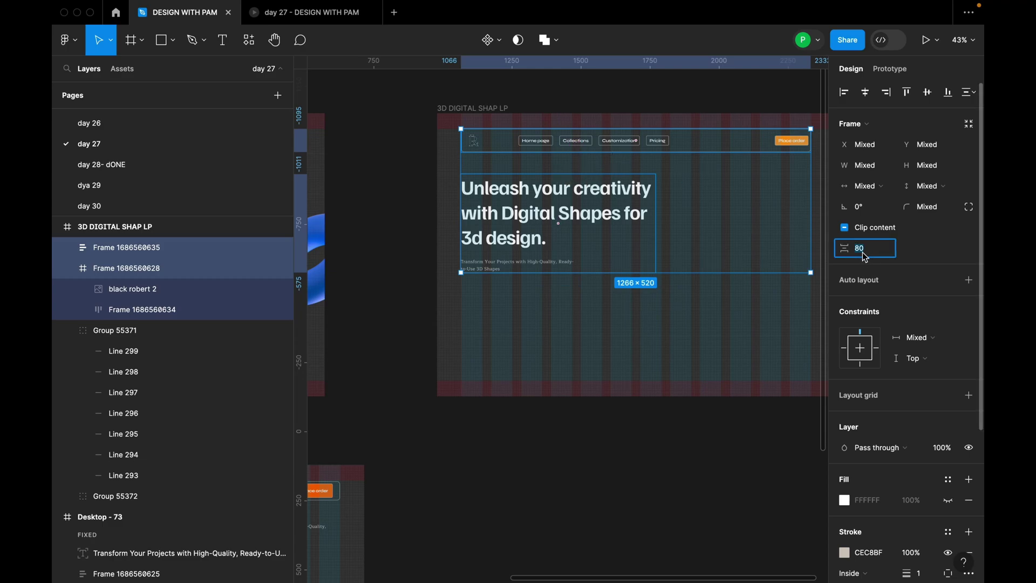
click(770, 261)
scroll(695, 260, down, 5)
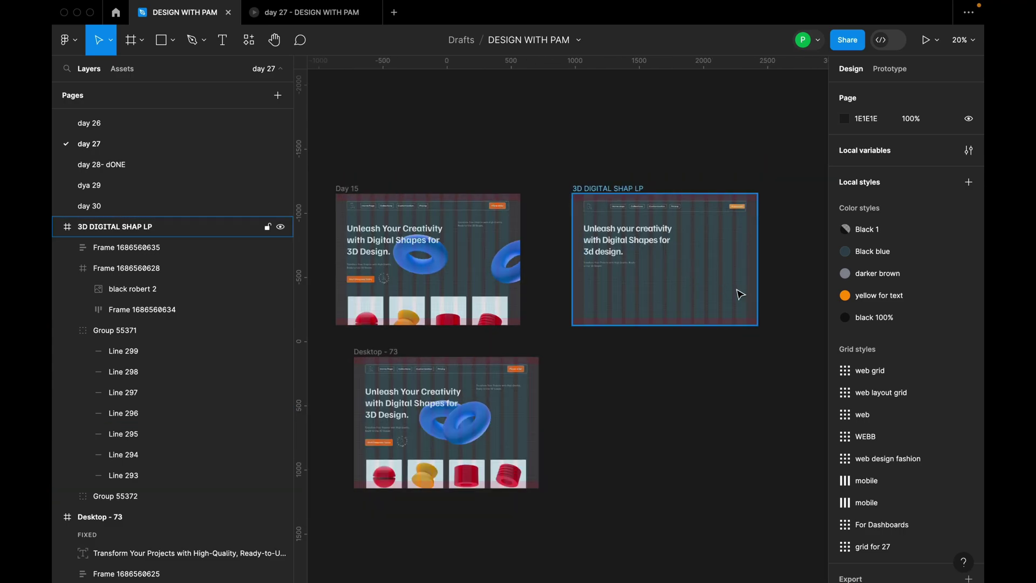
scroll(653, 283, up, 5)
Copy the subheading to the top right of the landing page under the nav
click(576, 254)
drag(576, 254, 673, 174)
scroll(675, 172, up, 4)
scroll(673, 174, down, 5)
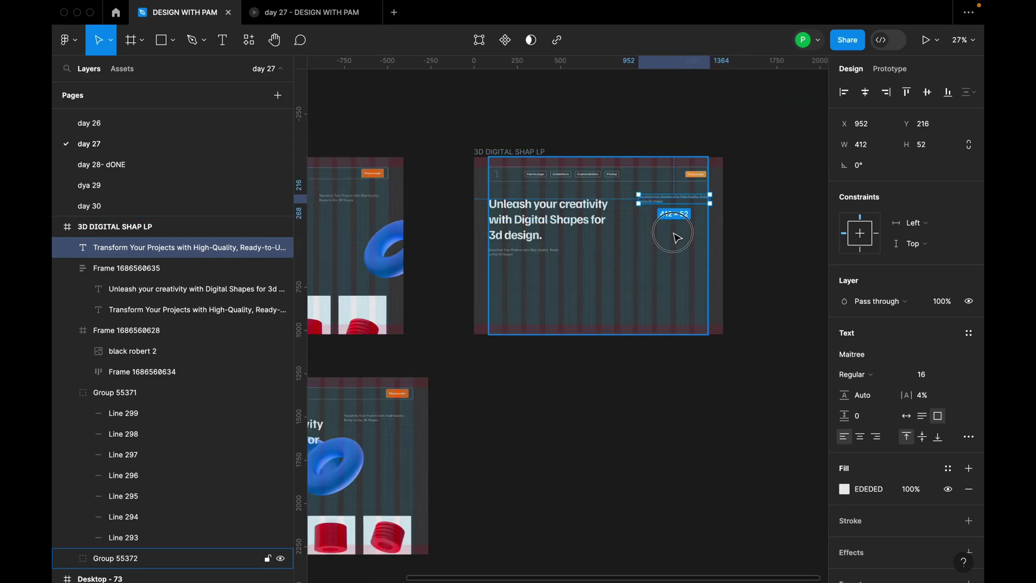
click(672, 236)
click(742, 221)
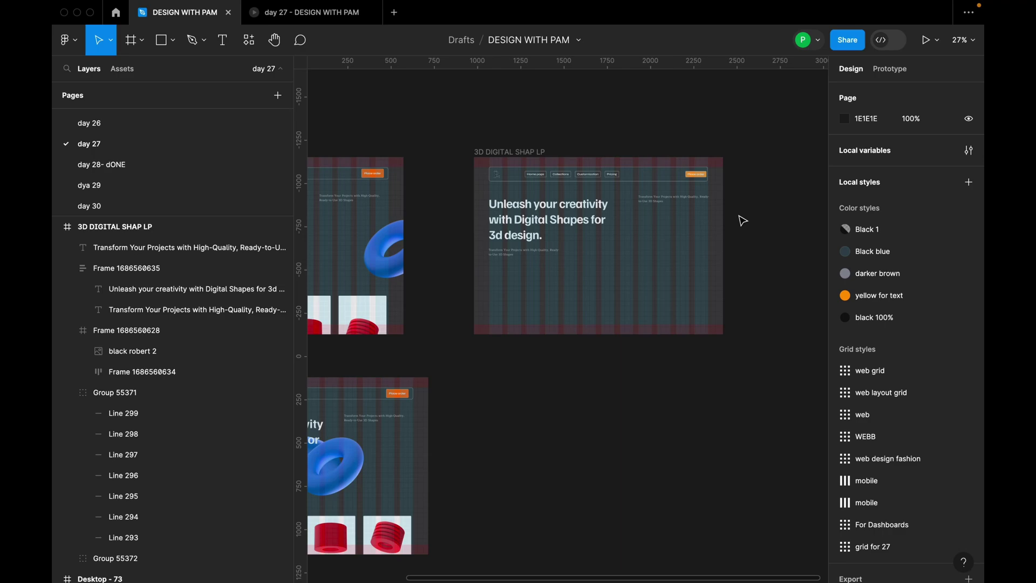
scroll(742, 220, down, 1)
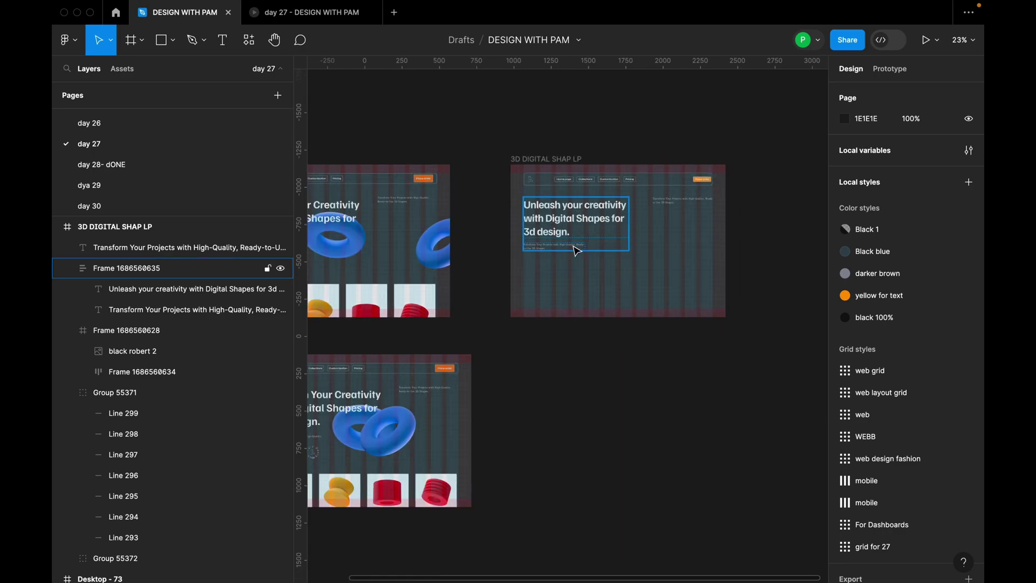
Narrow the top-right subheading copy to 392 wide so it wraps onto two lines
click(686, 204)
scroll(688, 209, up, 1)
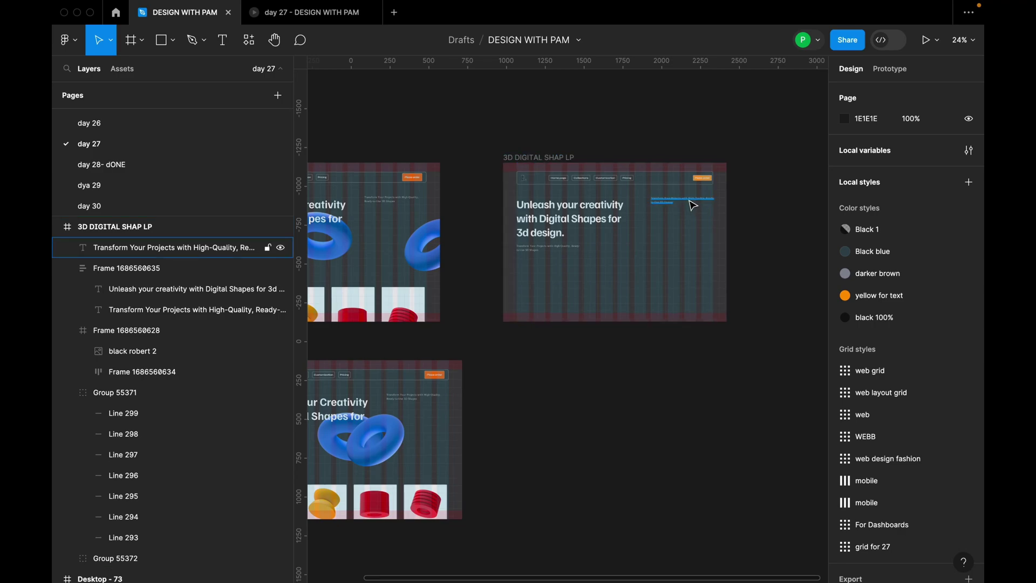
scroll(693, 206, up, 5)
key(Escape)
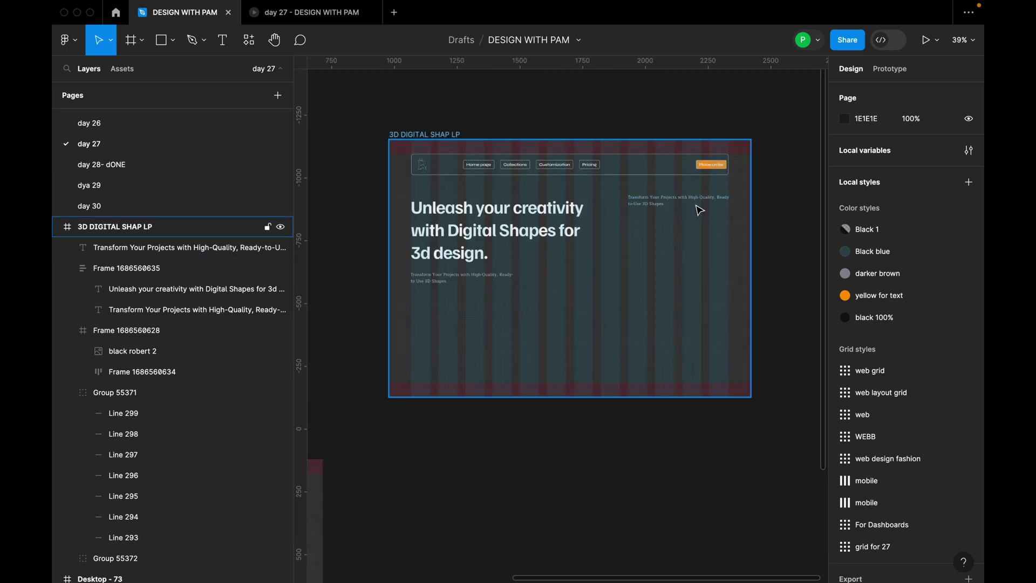
scroll(698, 208, down, 4)
scroll(701, 212, up, 5)
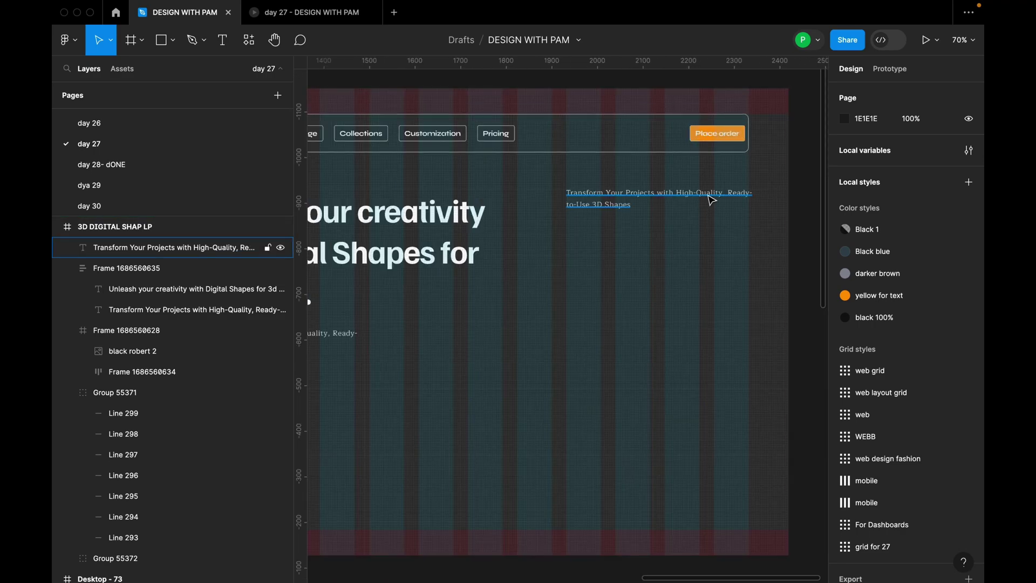
click(745, 205)
drag(755, 202, 745, 200)
Move the top-right subheading up to Y 202 below the Place order button
click(720, 219)
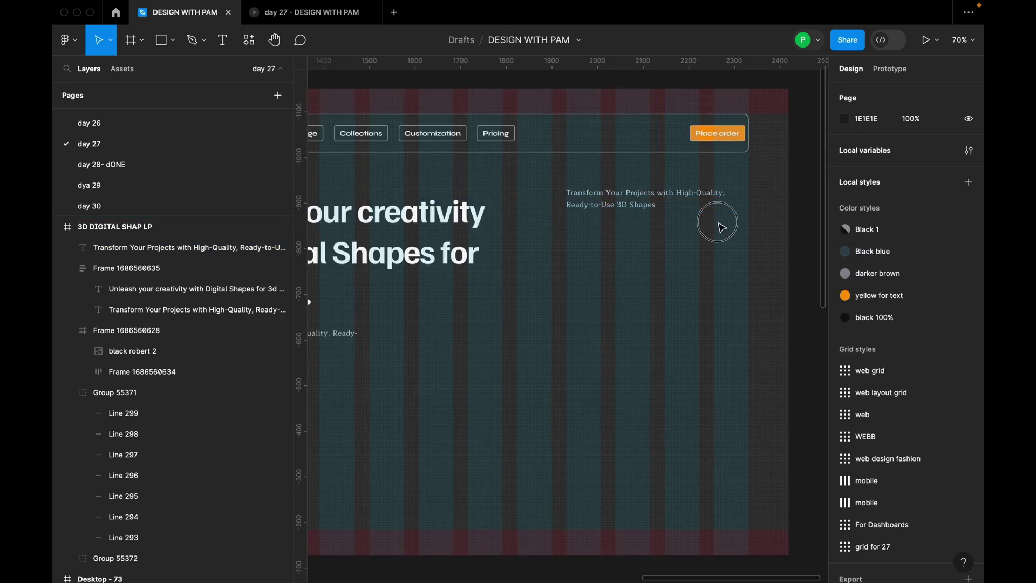
click(603, 205)
drag(603, 206, 603, 199)
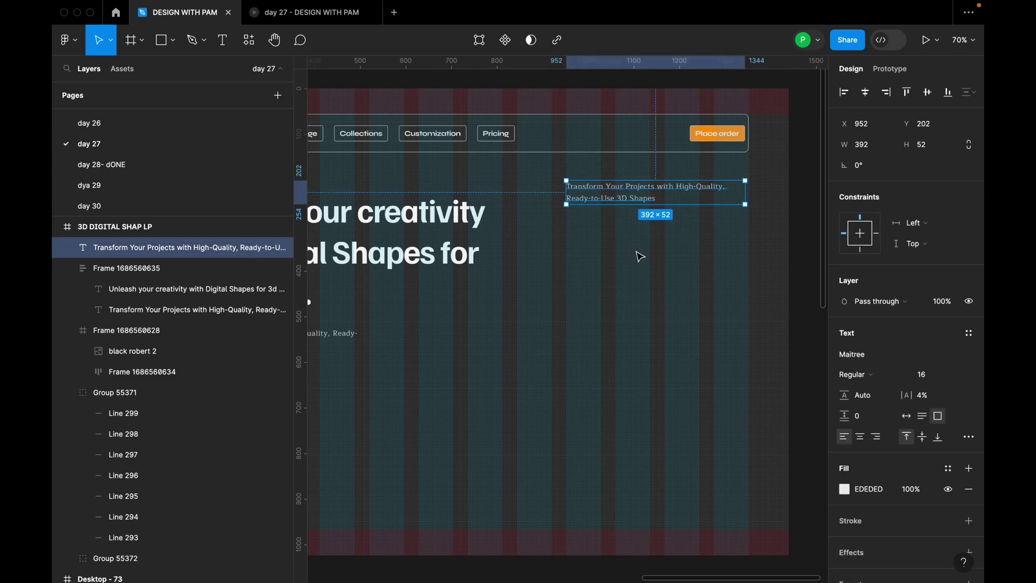
click(638, 252)
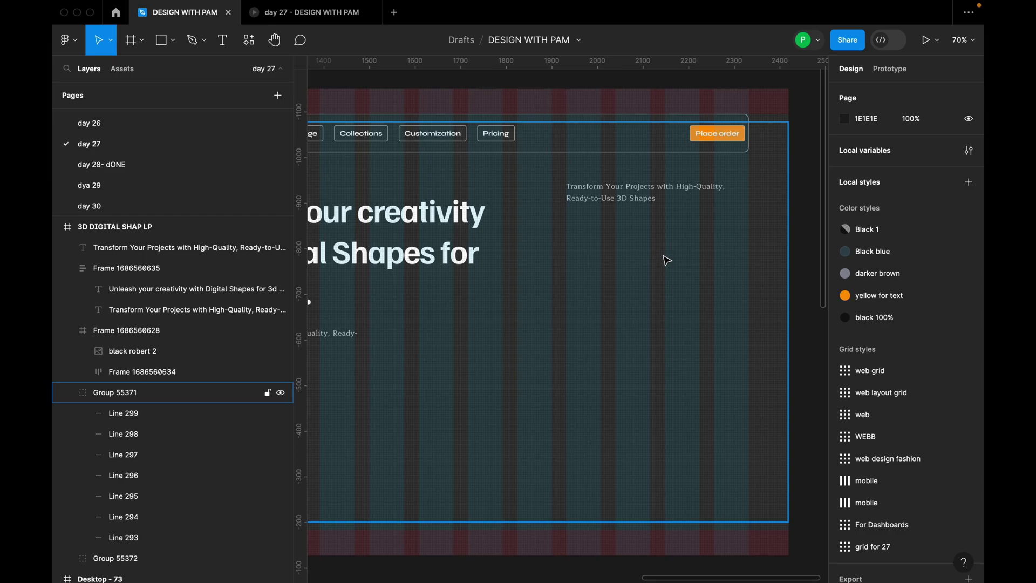
scroll(667, 260, down, 6)
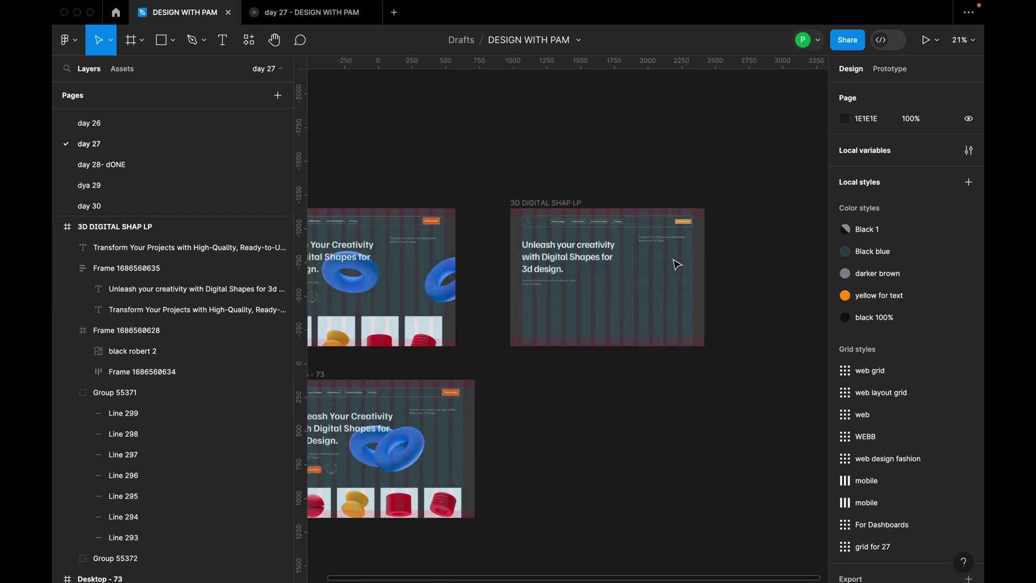
scroll(677, 264, up, 6)
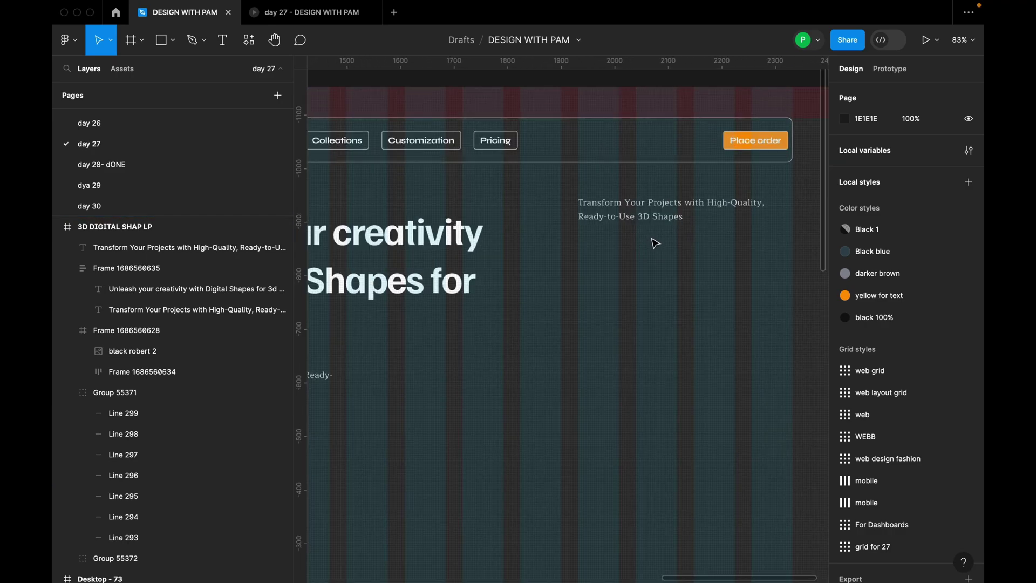
scroll(674, 242, down, 4)
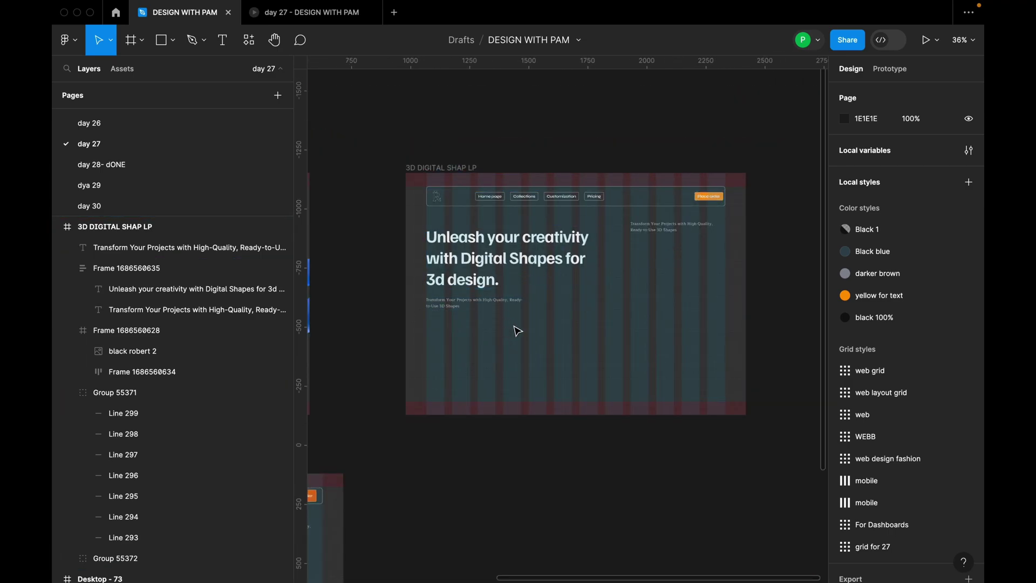
click(678, 231)
click(761, 240)
scroll(766, 251, down, 5)
scroll(639, 291, up, 3)
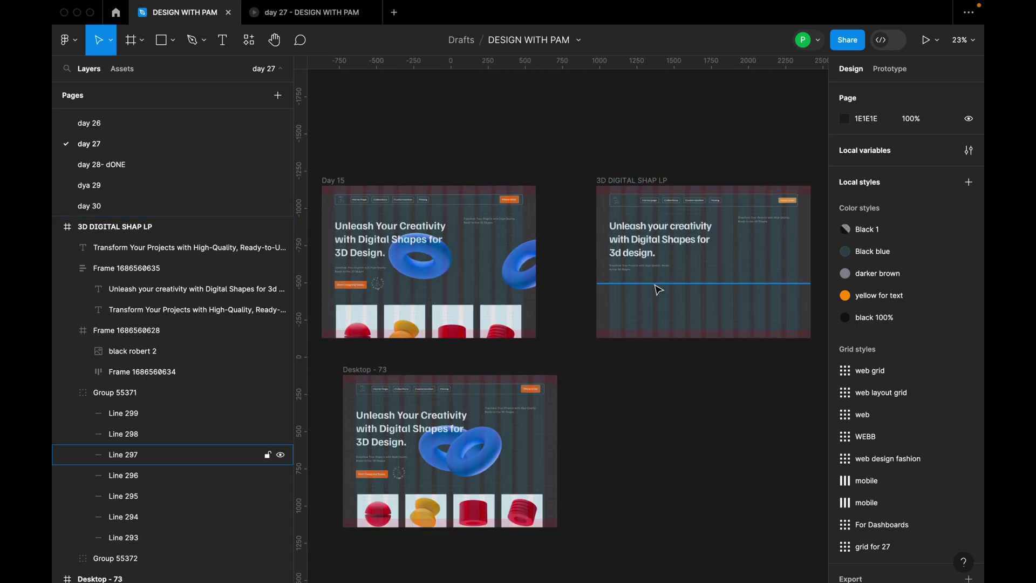
Drag a copy of the Customization nav button out onto the hero area
scroll(659, 289, up, 2)
double_click(715, 180)
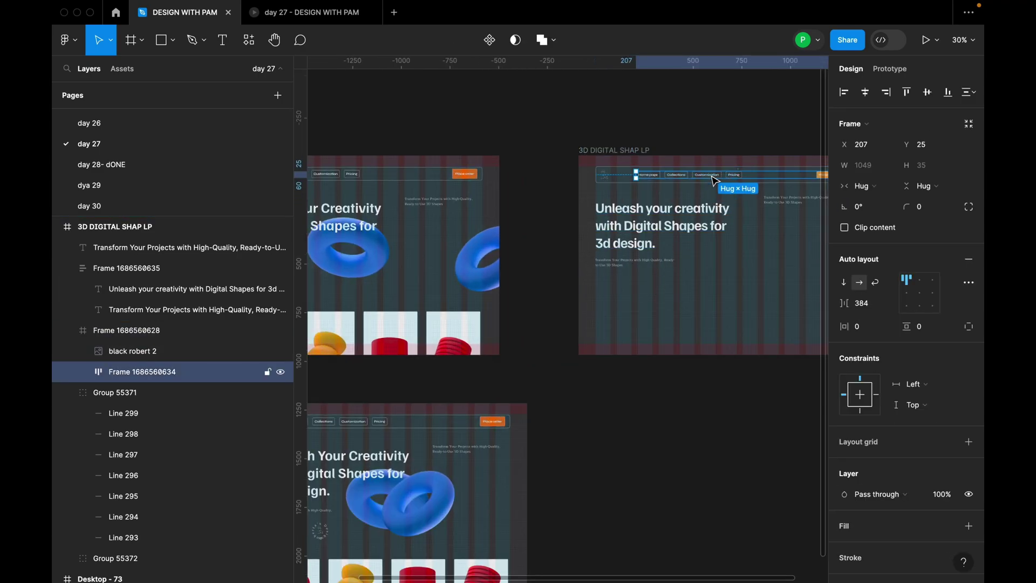
click(715, 179)
drag(715, 181, 625, 294)
scroll(427, 328, down, 5)
scroll(465, 308, up, 8)
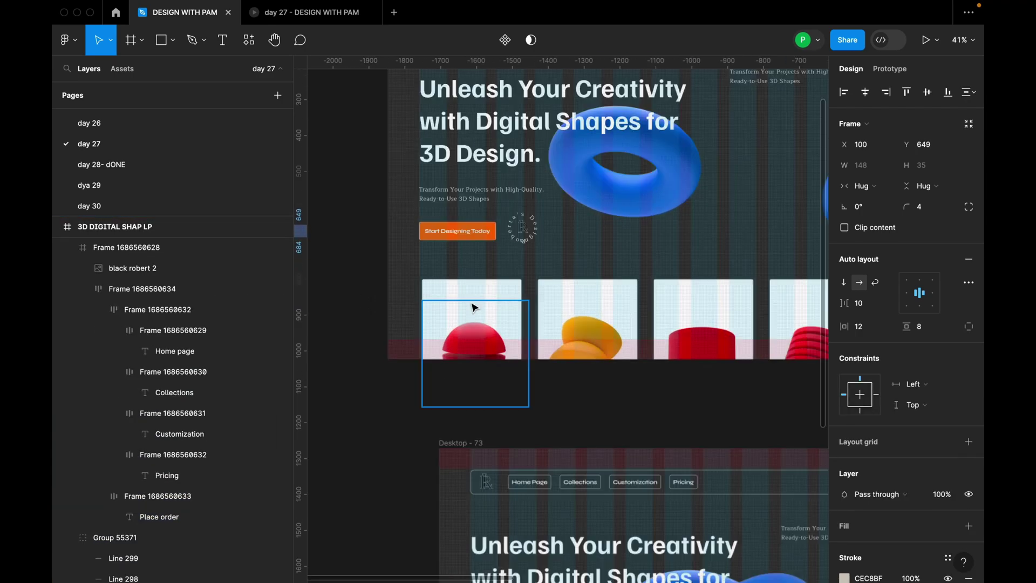
scroll(471, 229, down, 5)
scroll(626, 262, up, 10)
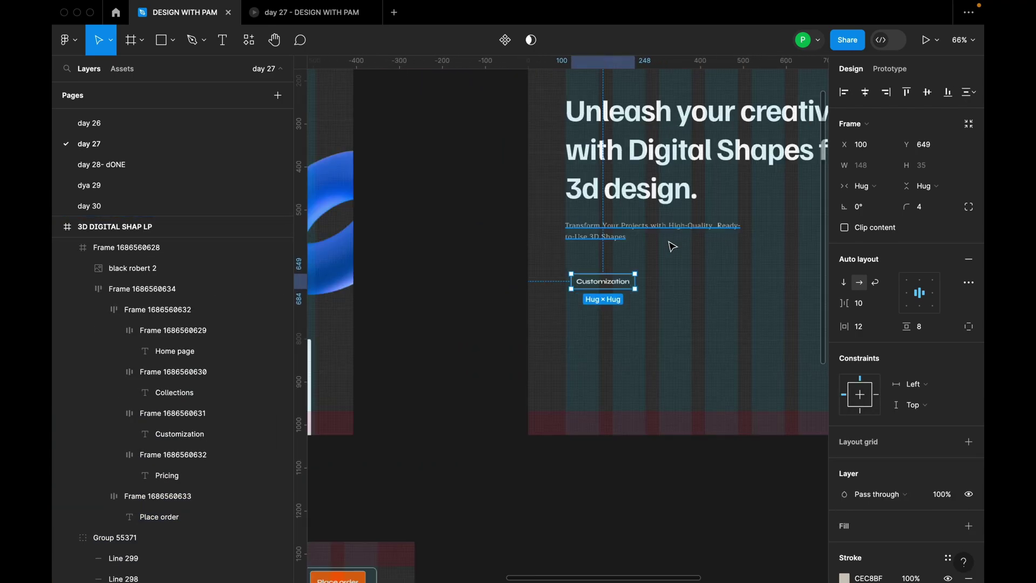
Relabel the copied button to read 'Start Designing Today'
click(586, 305)
double_click(582, 306)
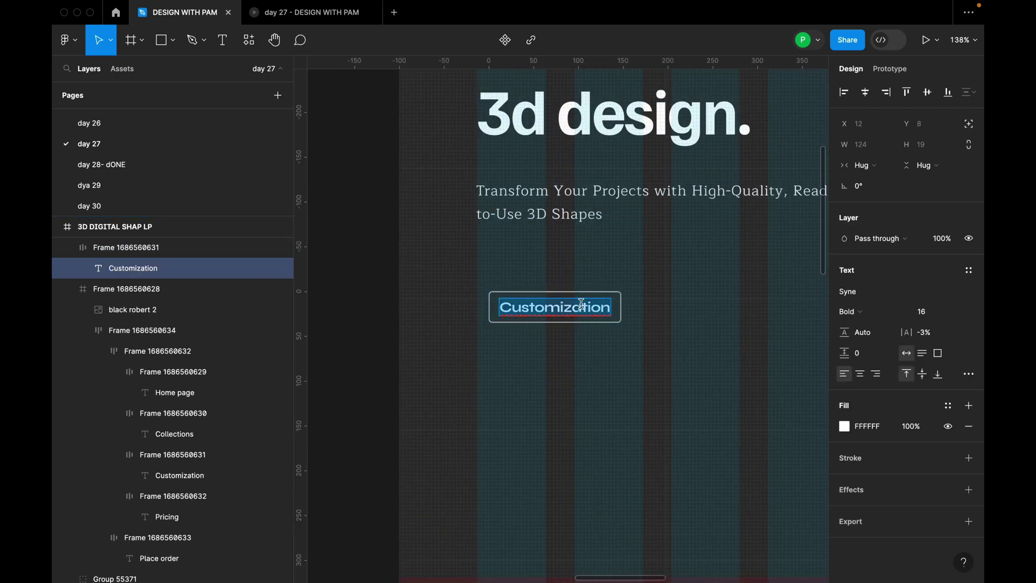
text(Start Designing)
key(BackSpace)
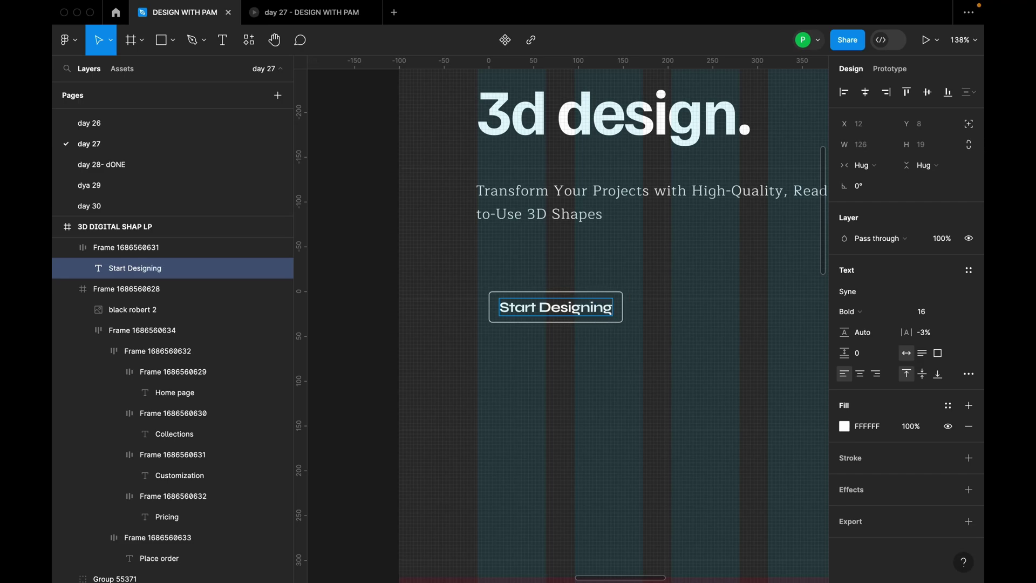
text(Today)
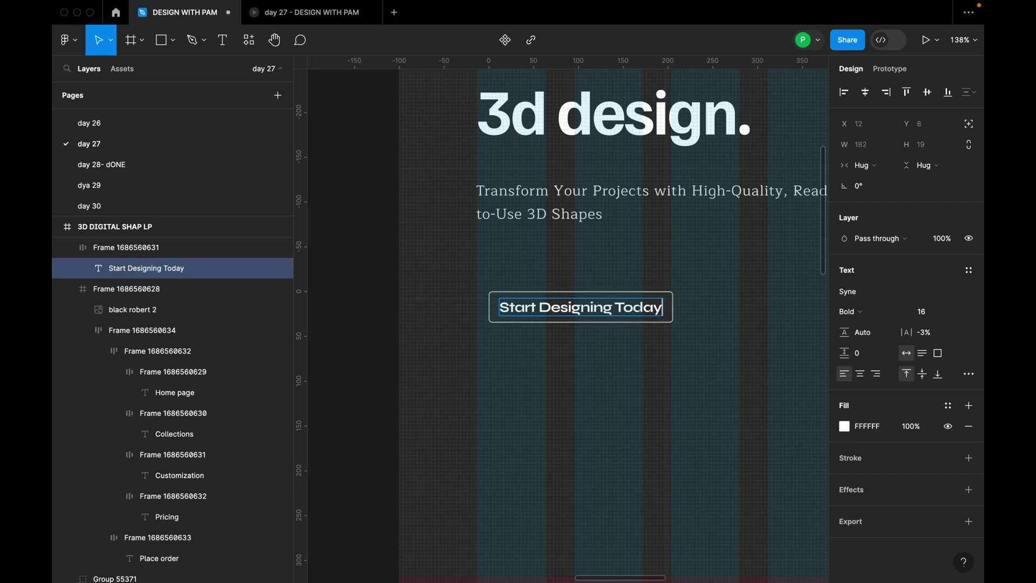
key(Escape)
Move the button frame up just below the subheading
click(677, 351)
click(668, 303)
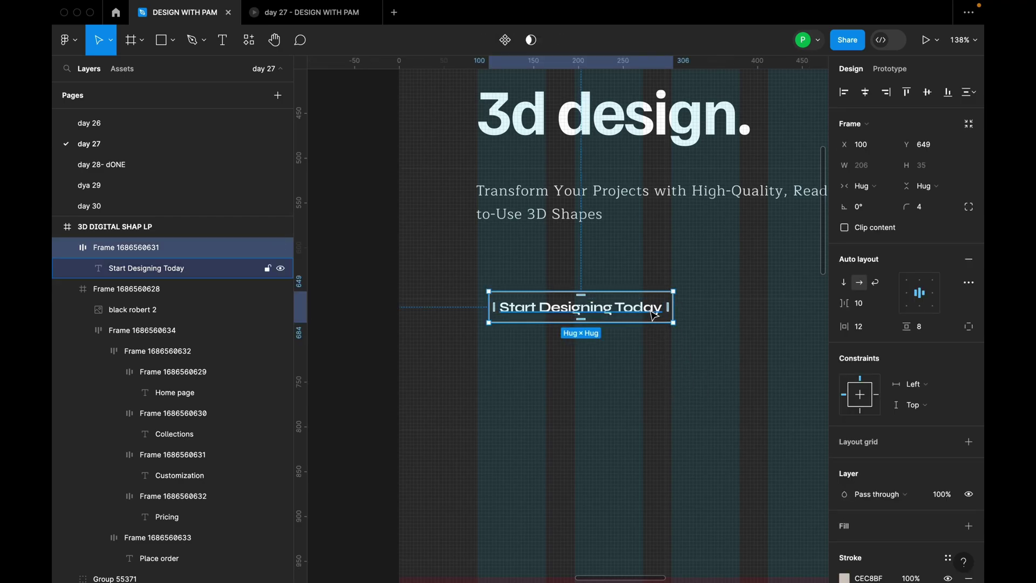
scroll(647, 317, down, 2)
drag(647, 316, 638, 303)
Give the button an orange FF9D2B fill from the document colours
scroll(931, 440, down, 3)
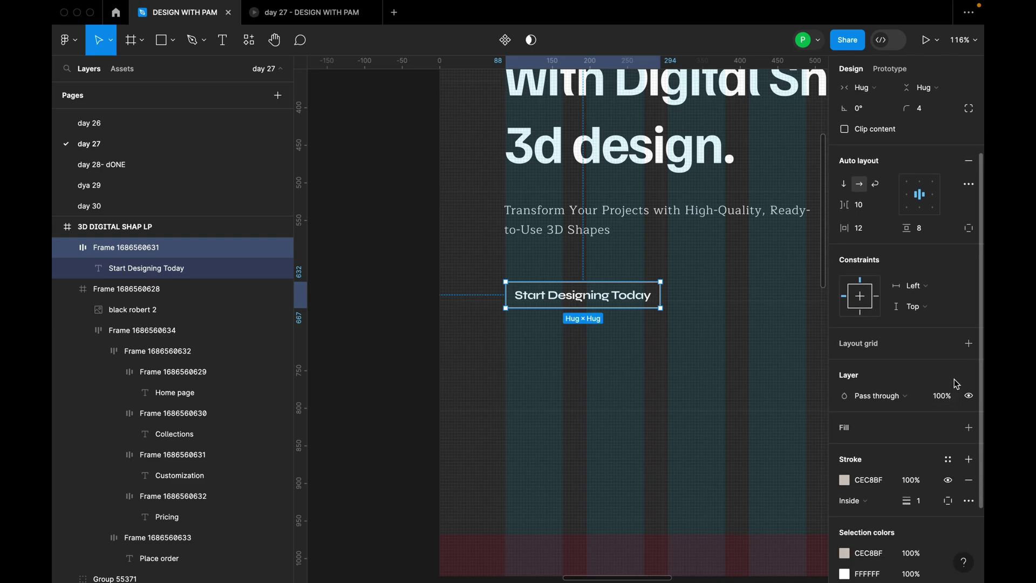
click(969, 428)
click(844, 448)
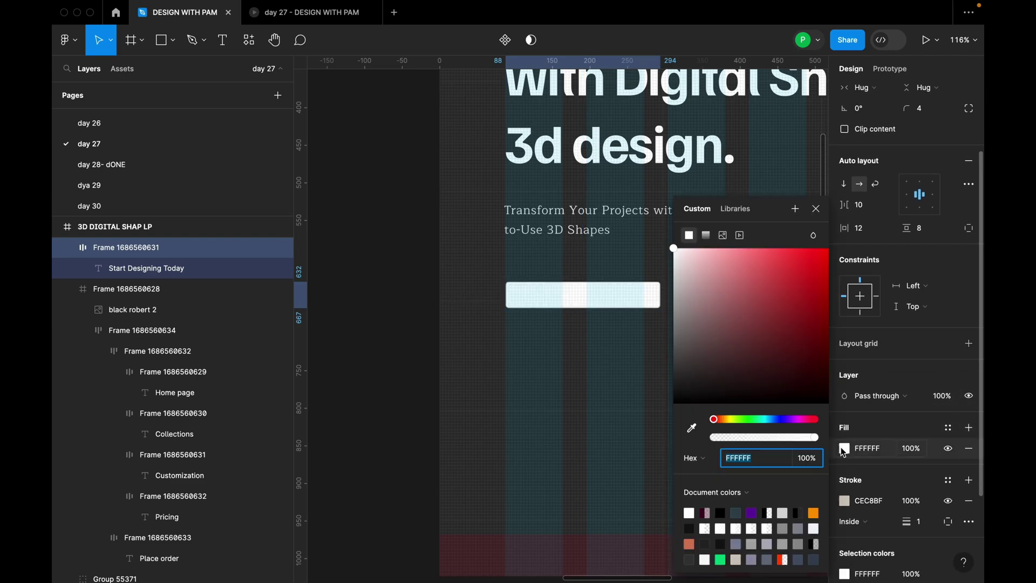
click(813, 513)
click(816, 209)
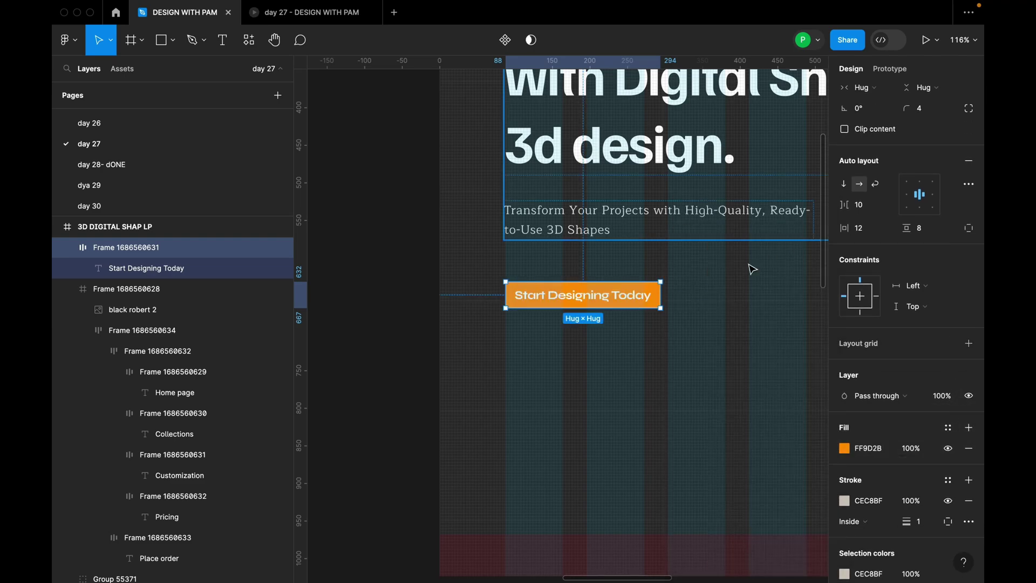
Set the button padding to 24 horizontal and 12 vertical, and nudge it up
scroll(703, 279, up, 3)
scroll(873, 326, up, 3)
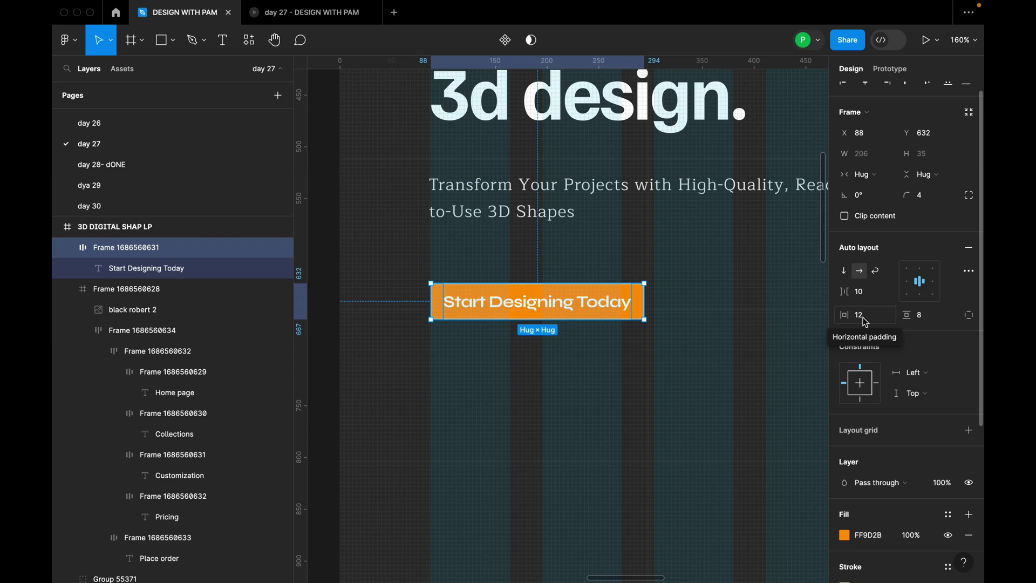
click(866, 323)
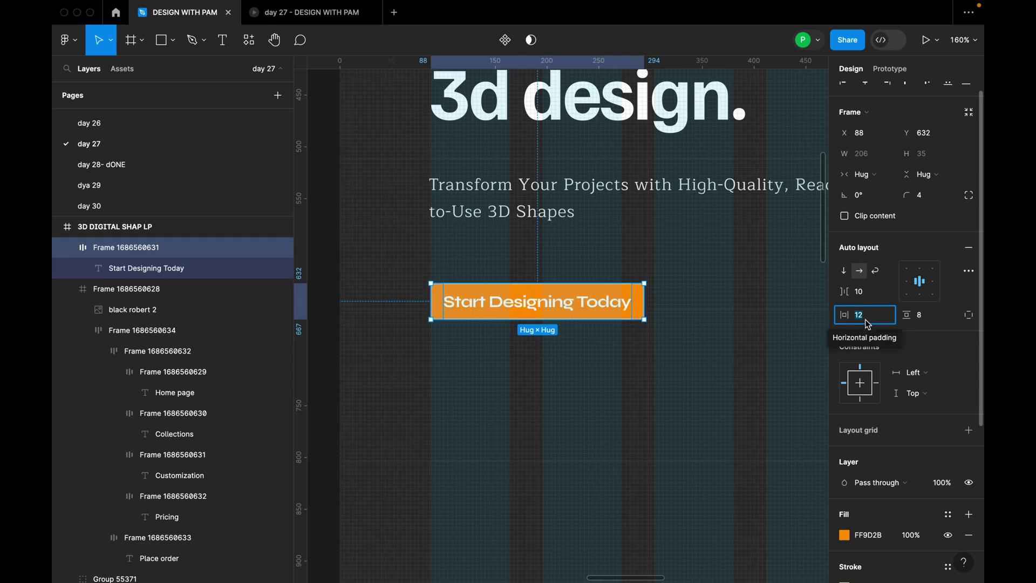
text(24)
key(Return)
click(931, 322)
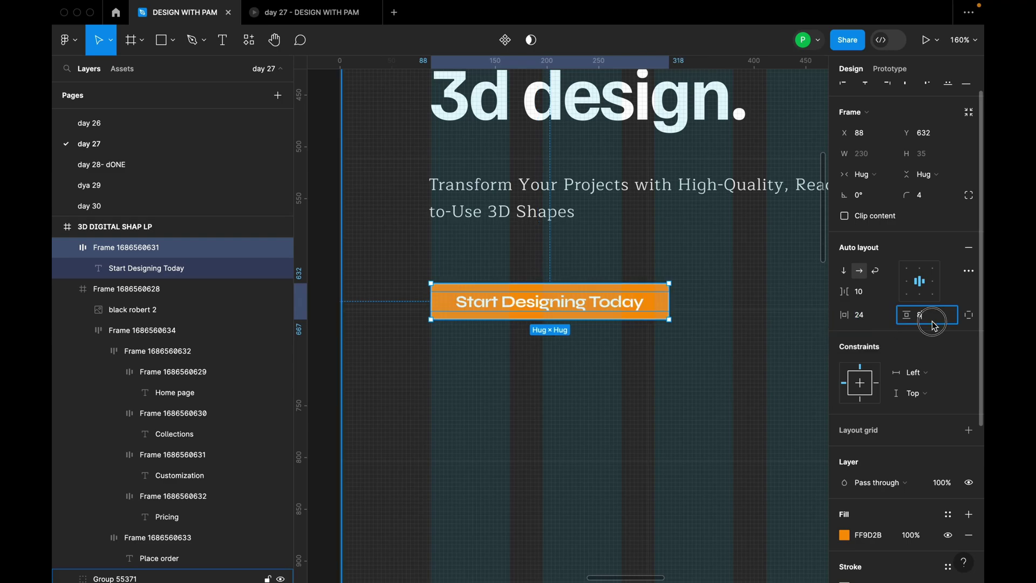
text(12)
key(Return)
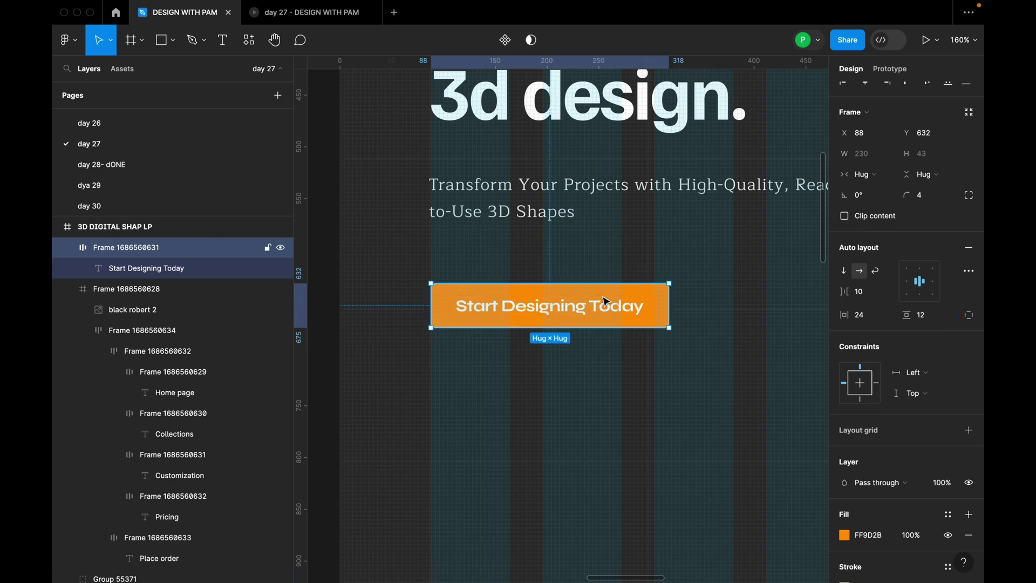
drag(614, 313, 613, 294)
Stack the heading block and button in a vertical auto layout with a gap of 4
scroll(592, 266, right, 5)
scroll(682, 282, down, 5)
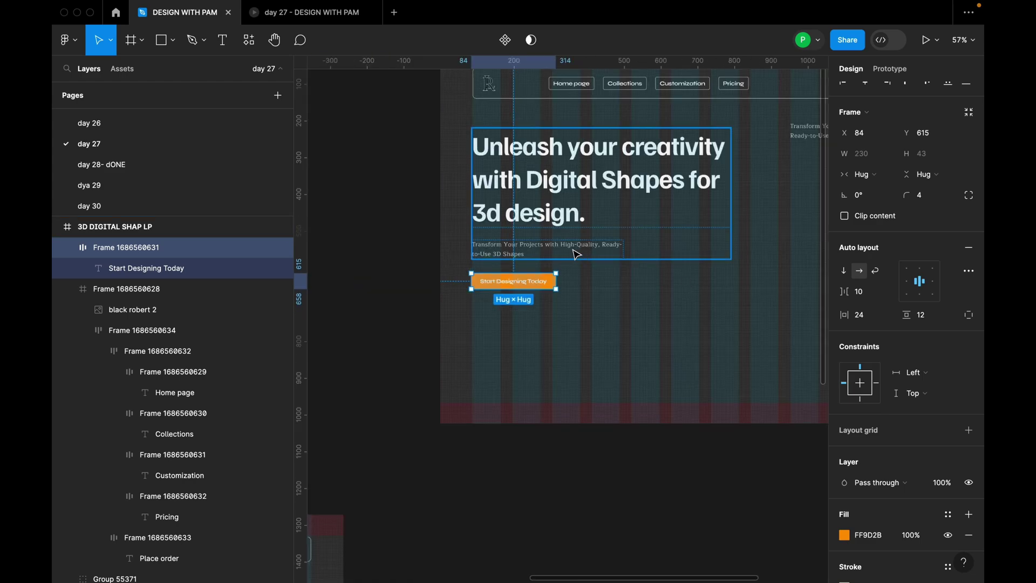
shift+click(564, 237)
click(552, 286)
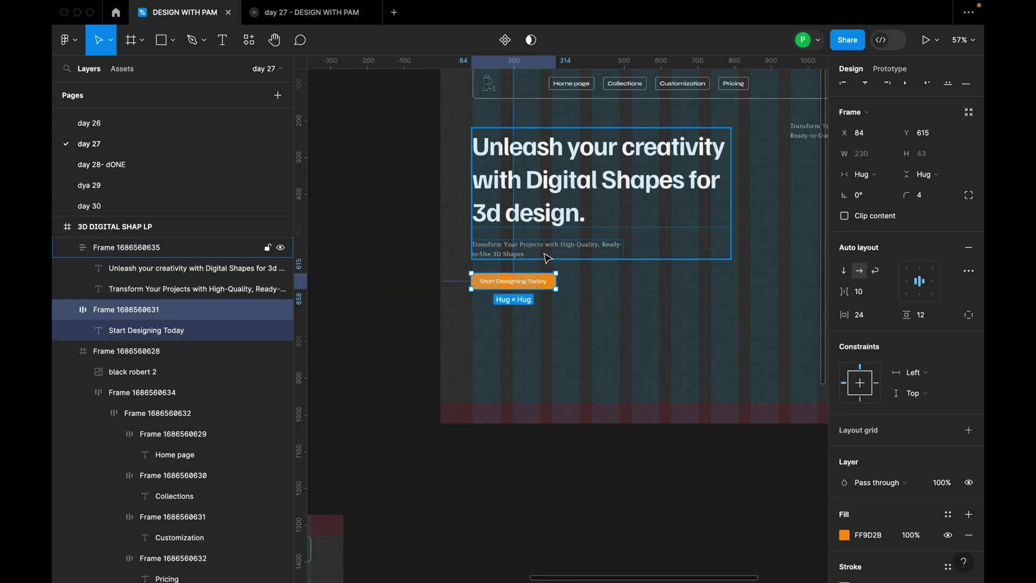
shift+click(553, 228)
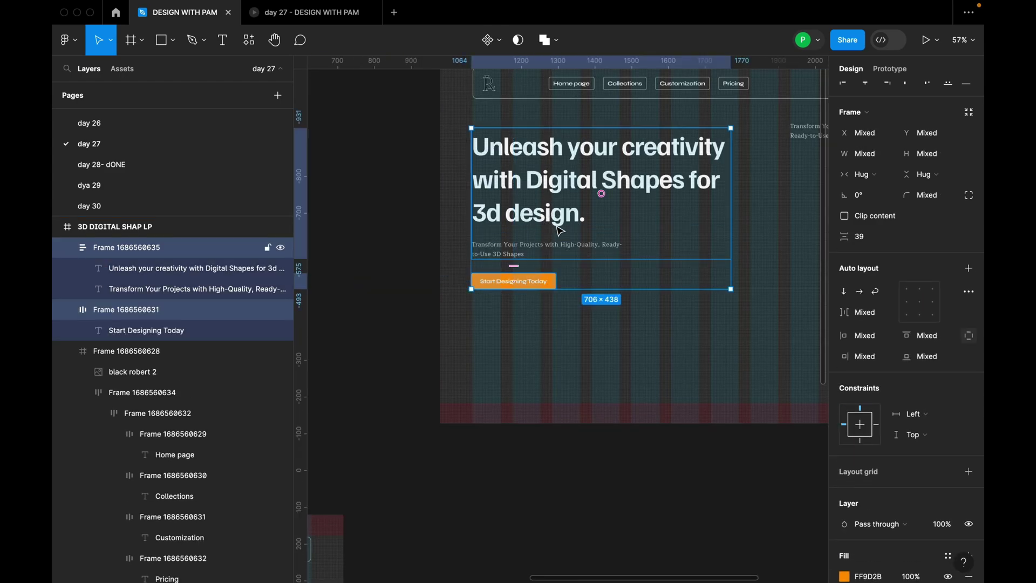
key(shift+a)
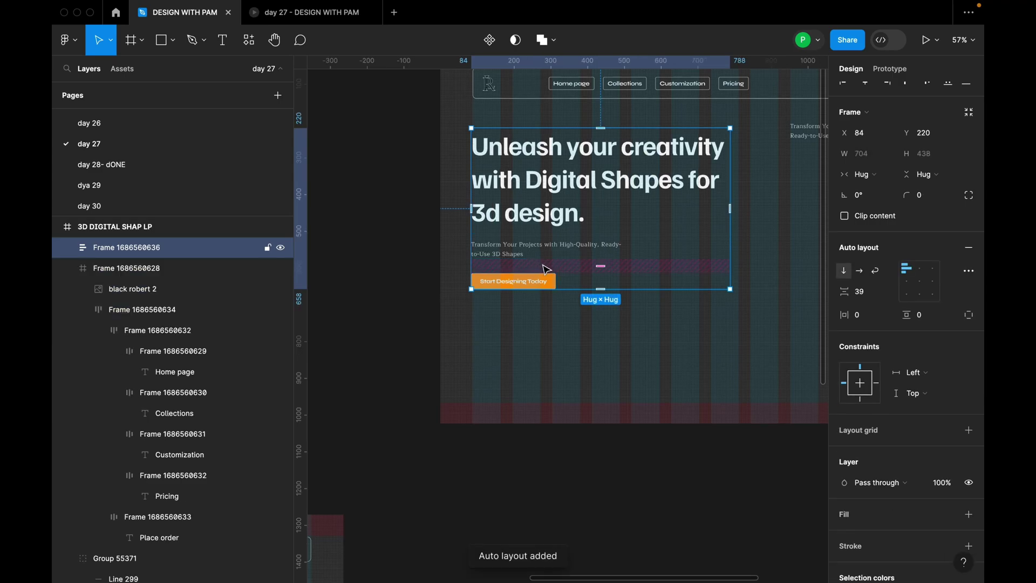
click(866, 291)
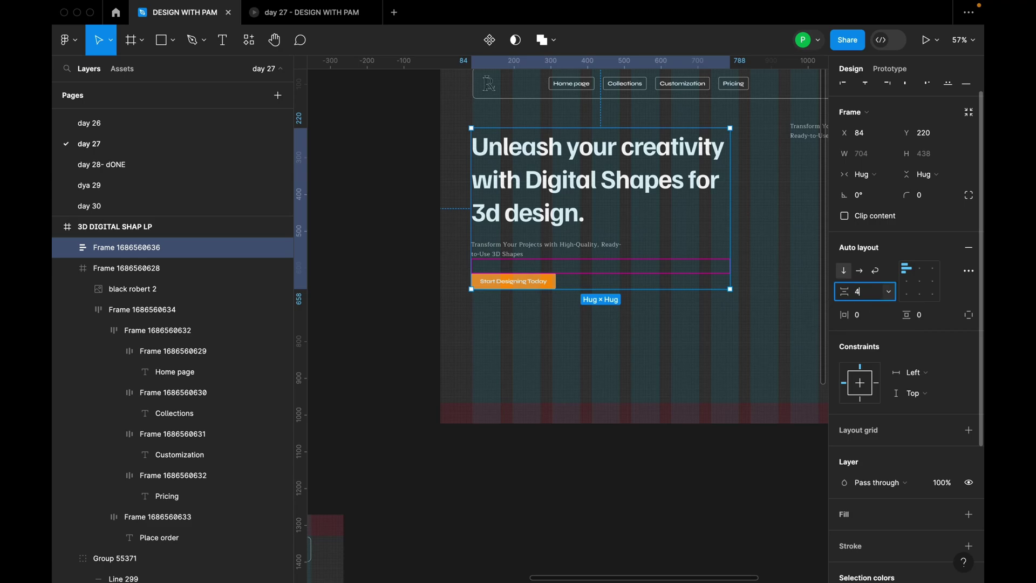
text(4)
key(Return)
key(Escape)
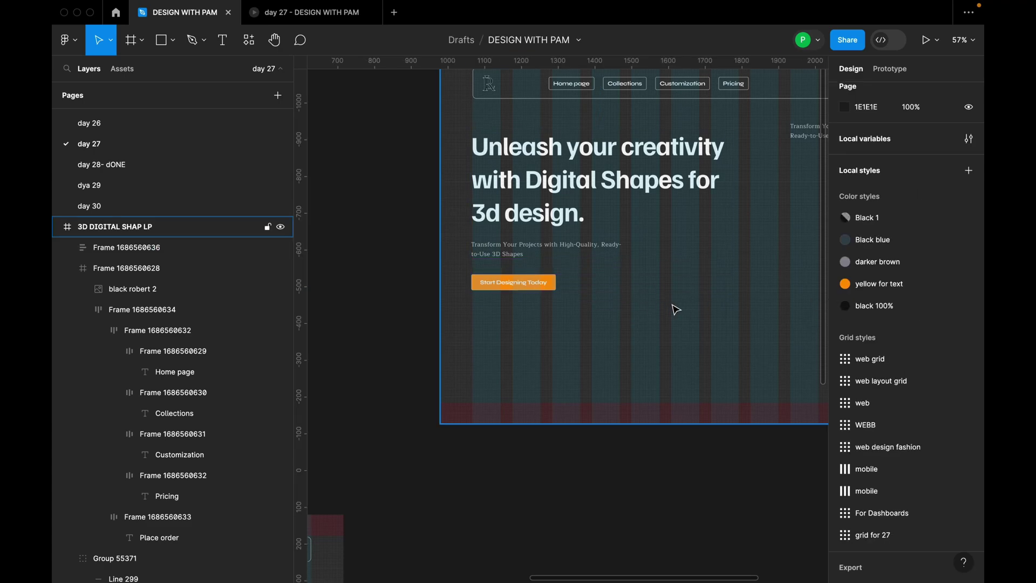
Increase the Start Designing Today button's vertical padding to 16
scroll(650, 310, down, 3)
click(612, 257)
scroll(700, 259, down, 3)
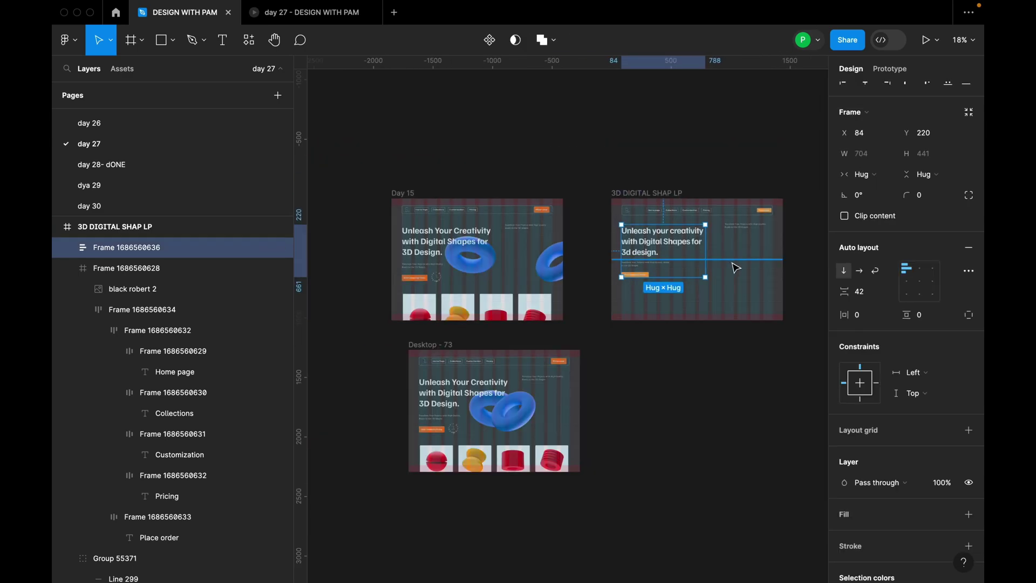
scroll(736, 267, up, 5)
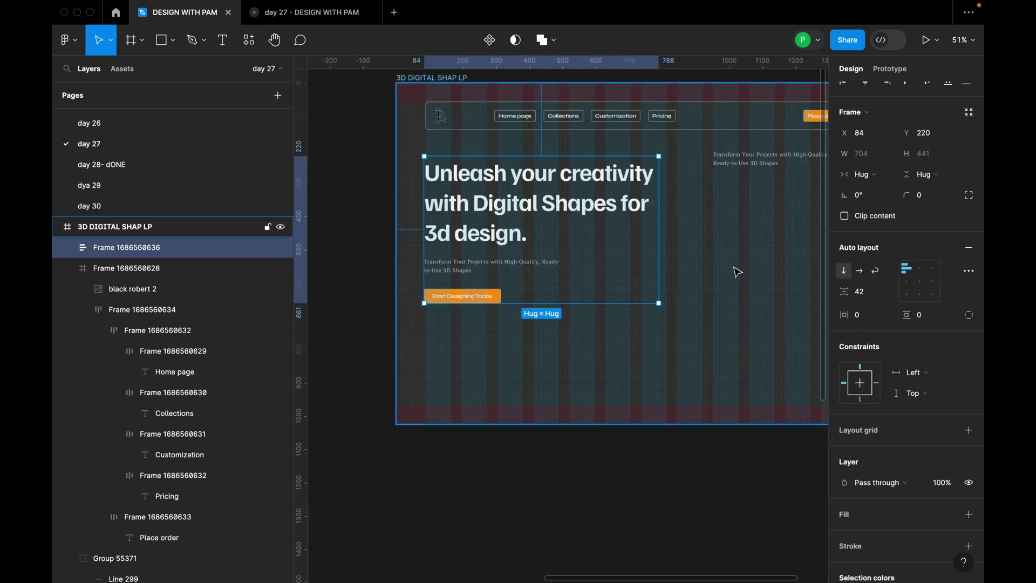
scroll(426, 316, up, 2)
click(510, 278)
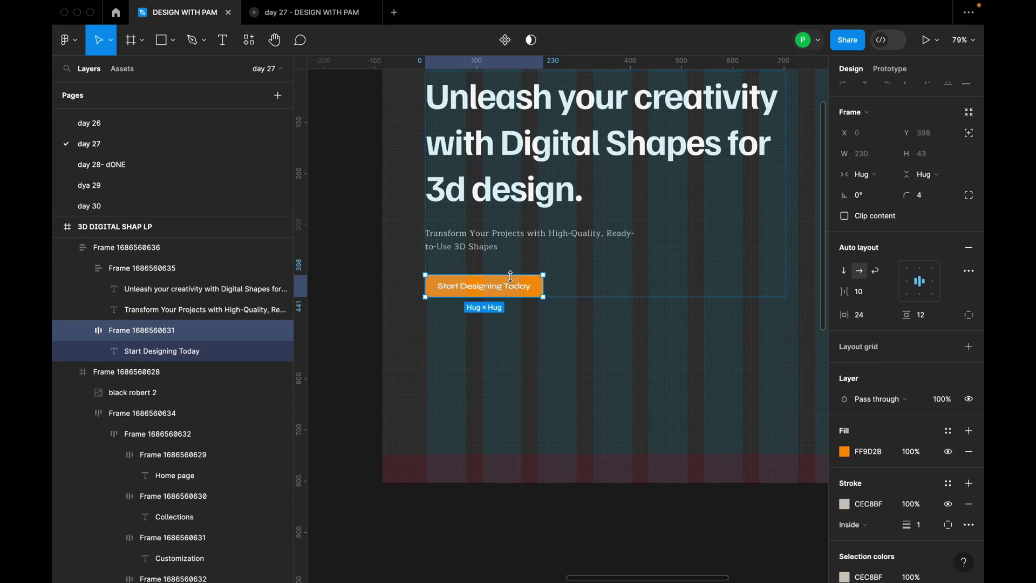
click(930, 318)
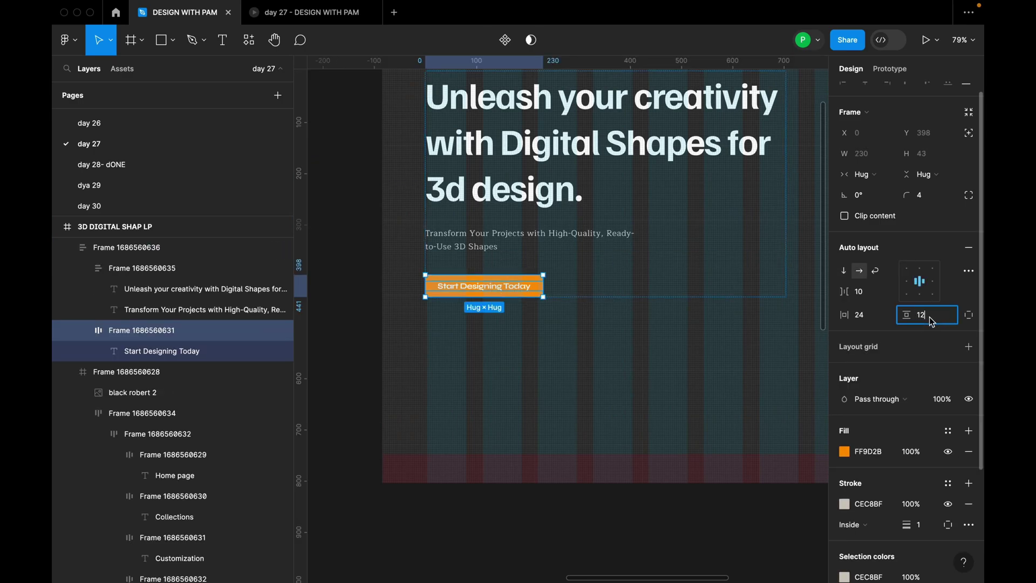
text(16)
key(Return)
Check the hero layout's nested frames: the button and the heading group
click(581, 355)
scroll(578, 346, down, 2)
click(535, 303)
click(535, 304)
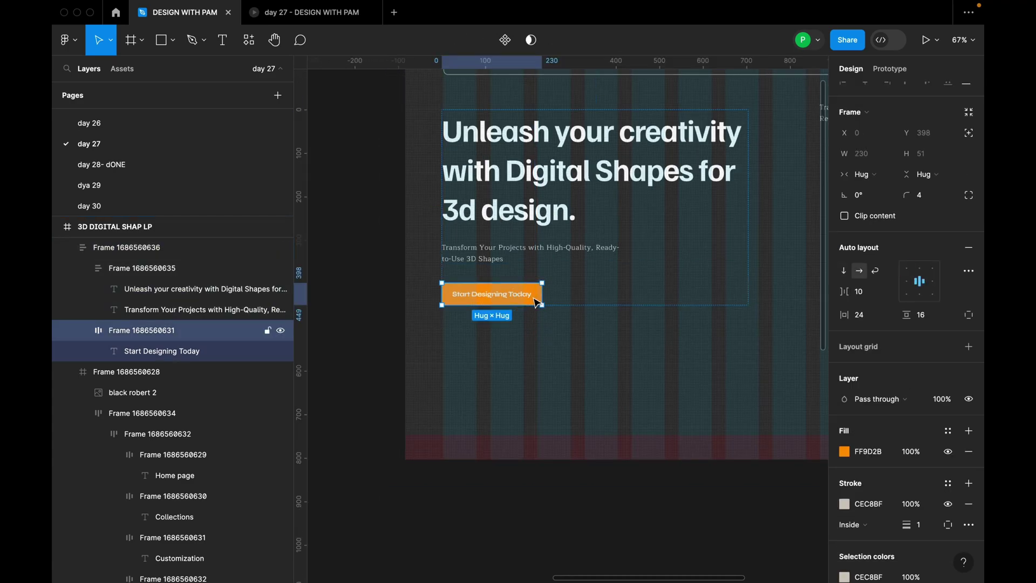
scroll(536, 303, down, 3)
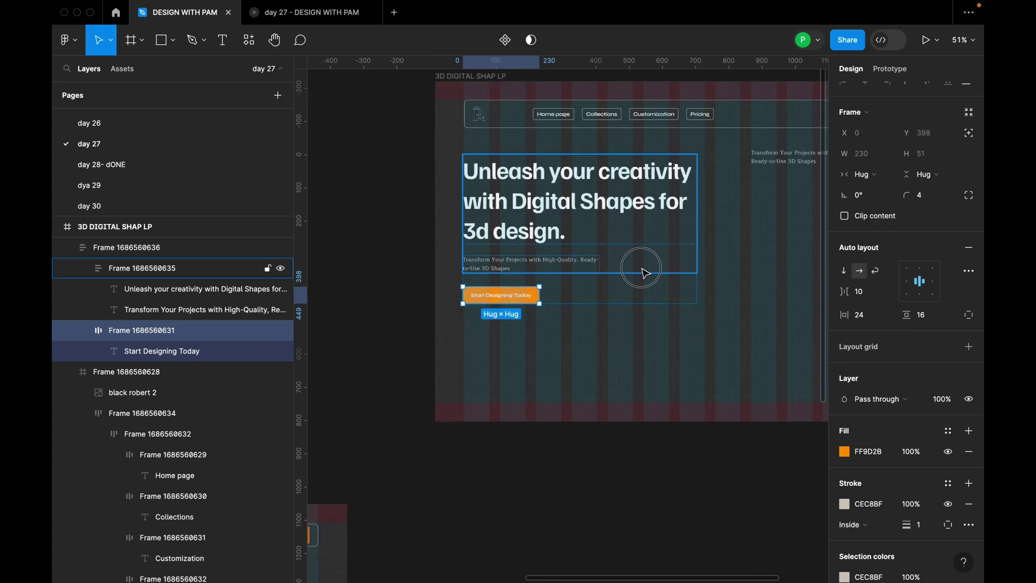
click(648, 259)
click(707, 283)
scroll(663, 275, down, 4)
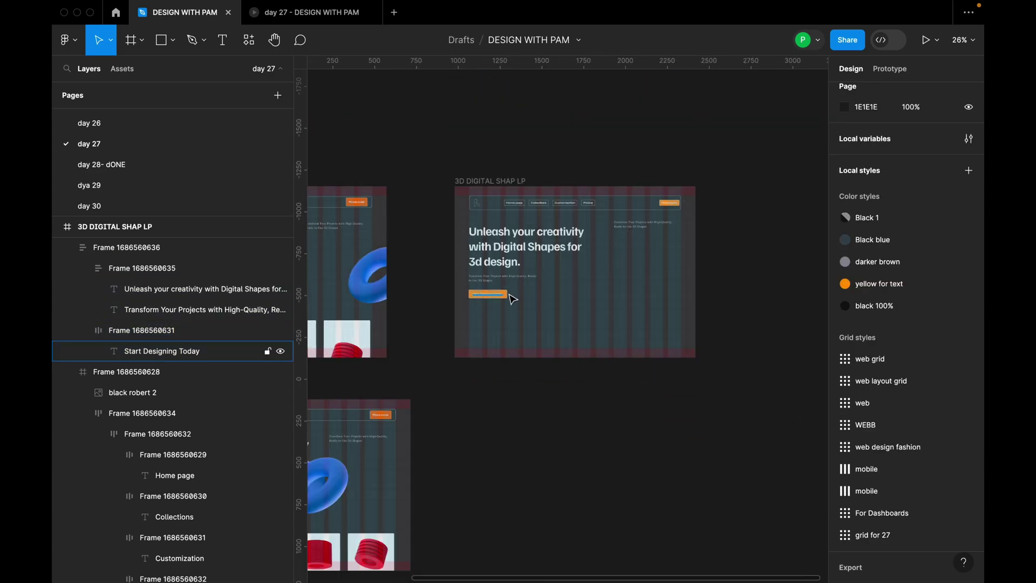
scroll(663, 275, down, 2)
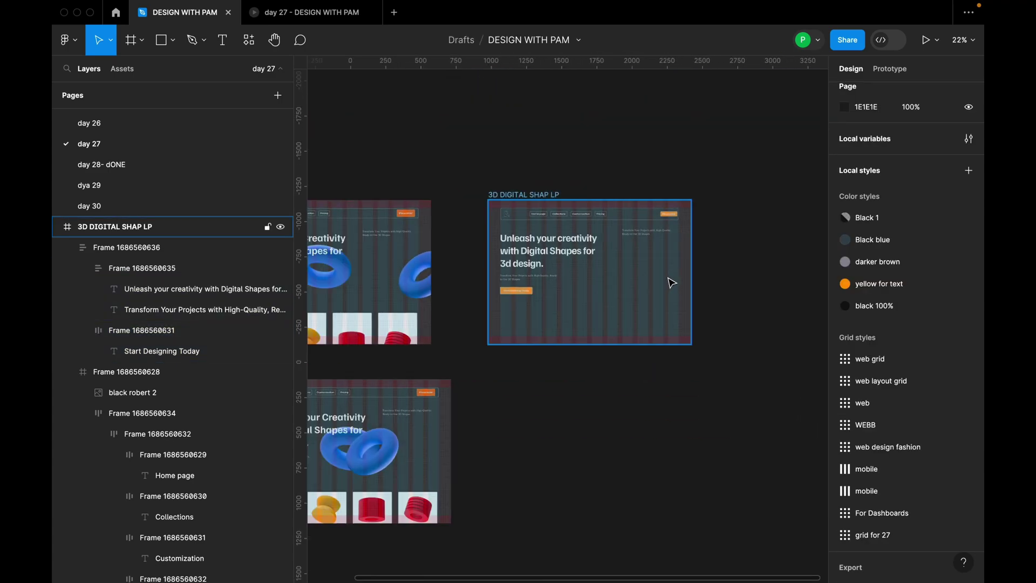
scroll(672, 283, down, 1)
scroll(678, 287, down, 1)
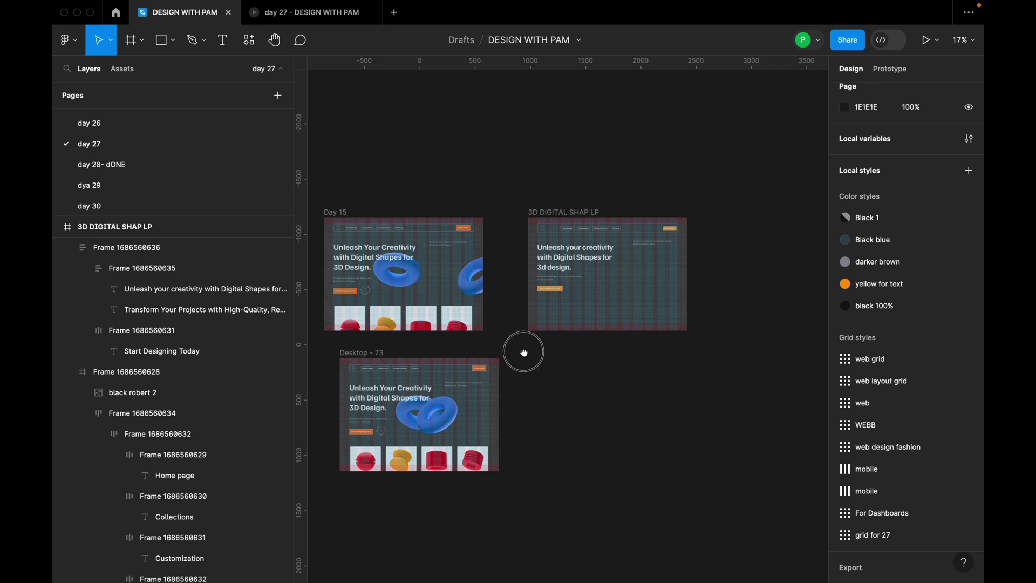
scroll(522, 351, down, 3)
scroll(624, 398, up, 2)
scroll(720, 397, up, 2)
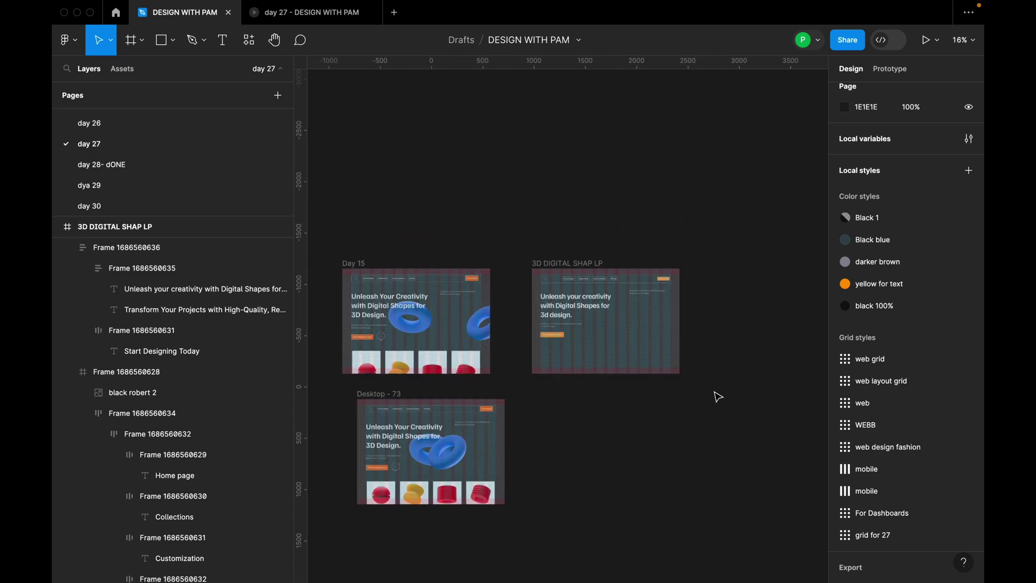
key(ctrl+v)
scroll(671, 156, up, 5)
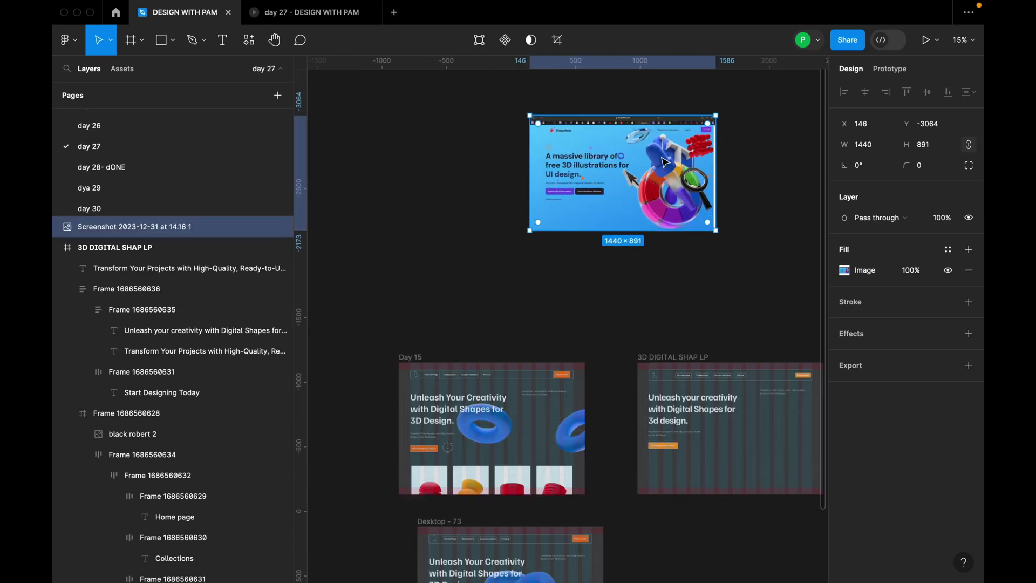
scroll(540, 179, up, 7)
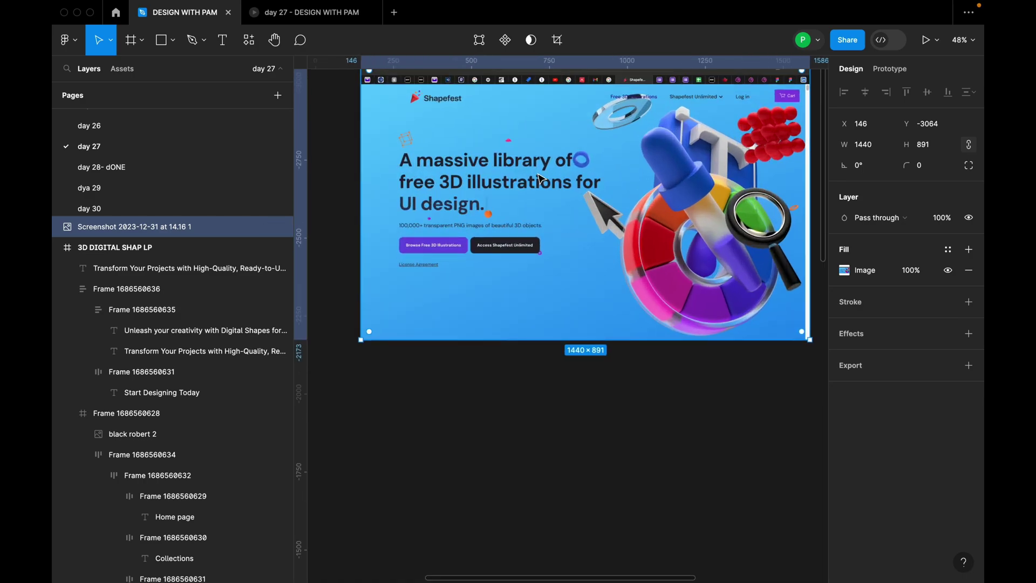
scroll(624, 198, up, 4)
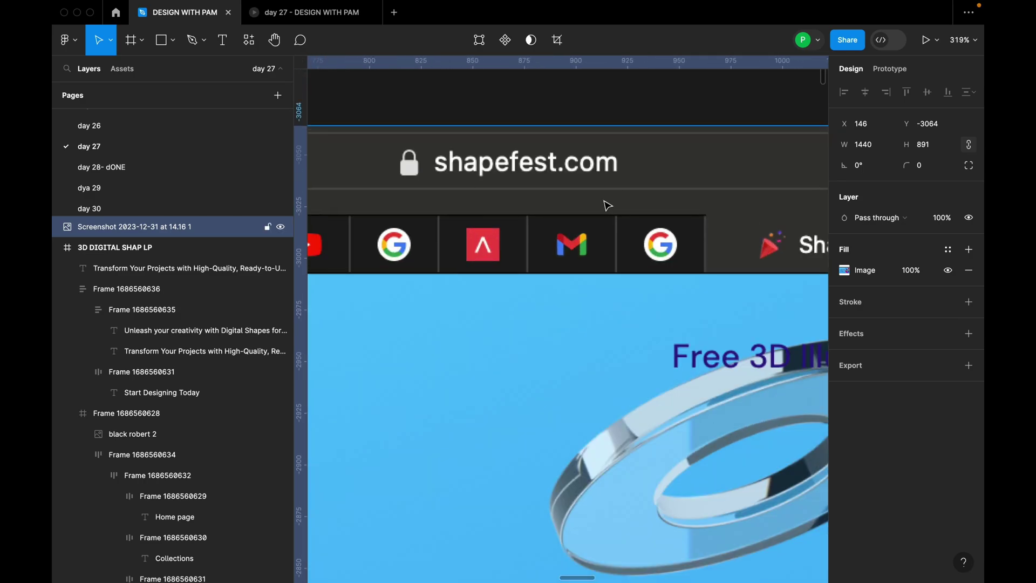
scroll(549, 188, down, 15)
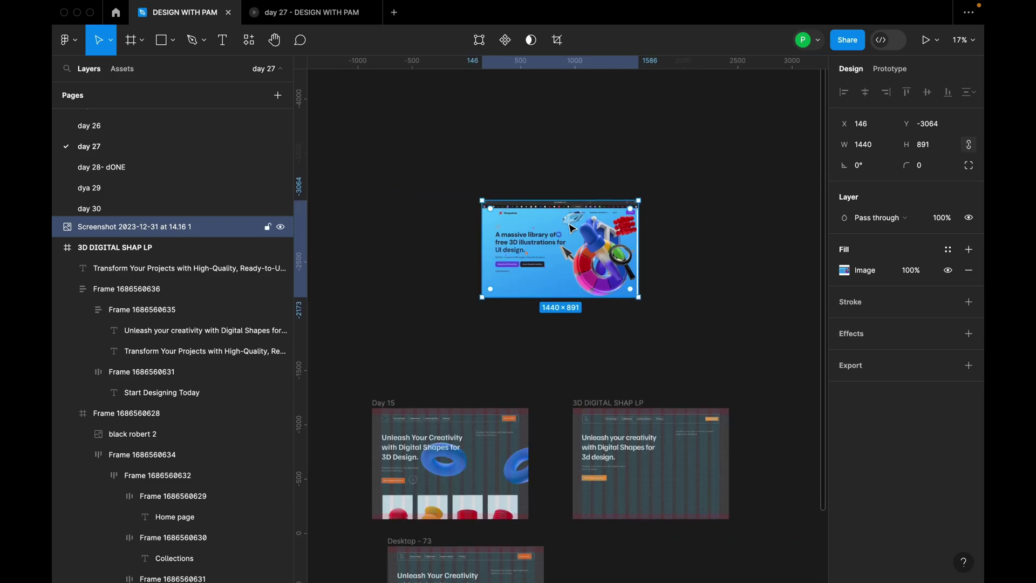
scroll(714, 162, up, 5)
scroll(685, 175, down, 5)
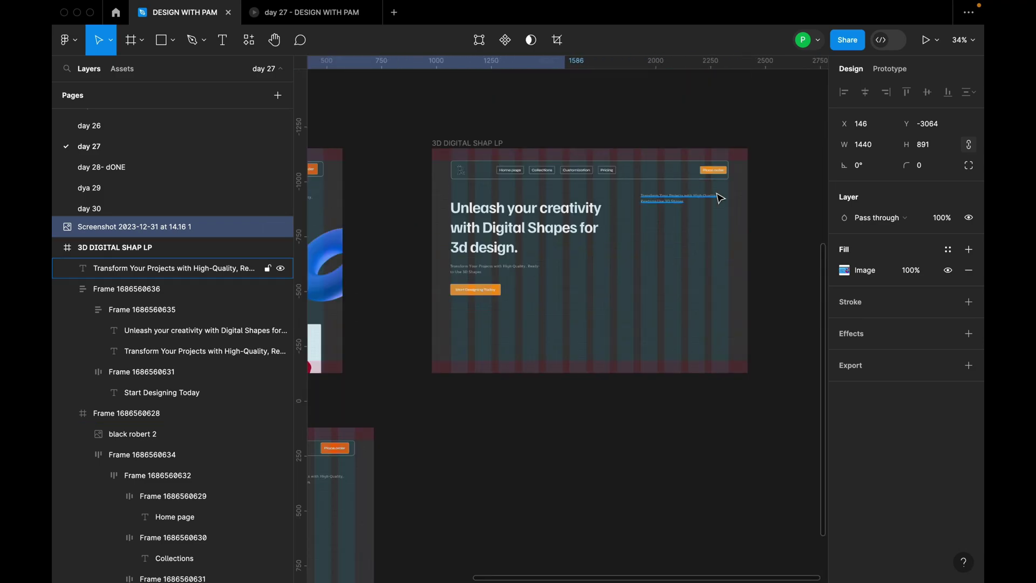
Move the two blue torus shapes from Day 15 into the 3D DIGITAL SHAP LP frame
click(441, 248)
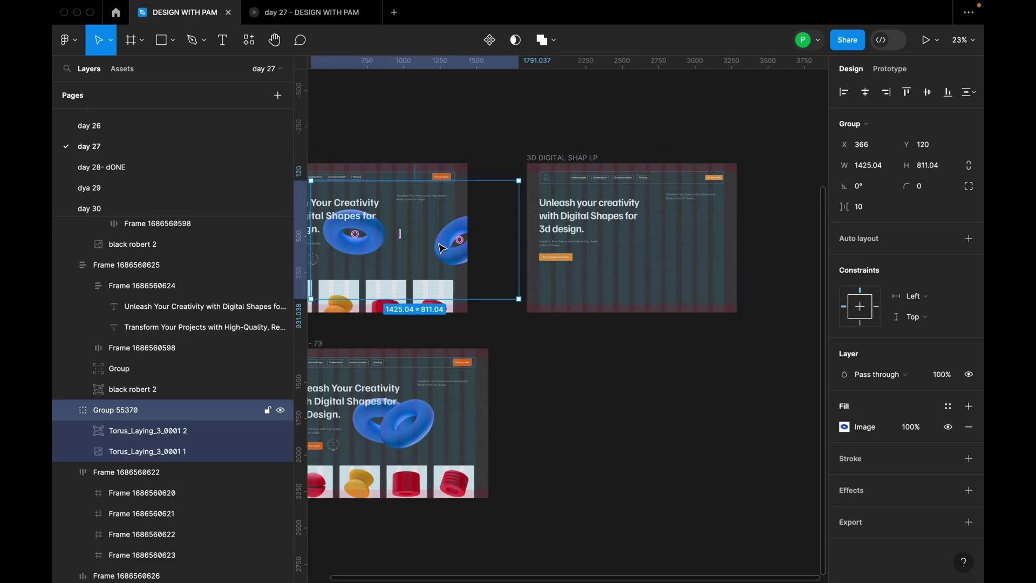
drag(432, 246, 697, 248)
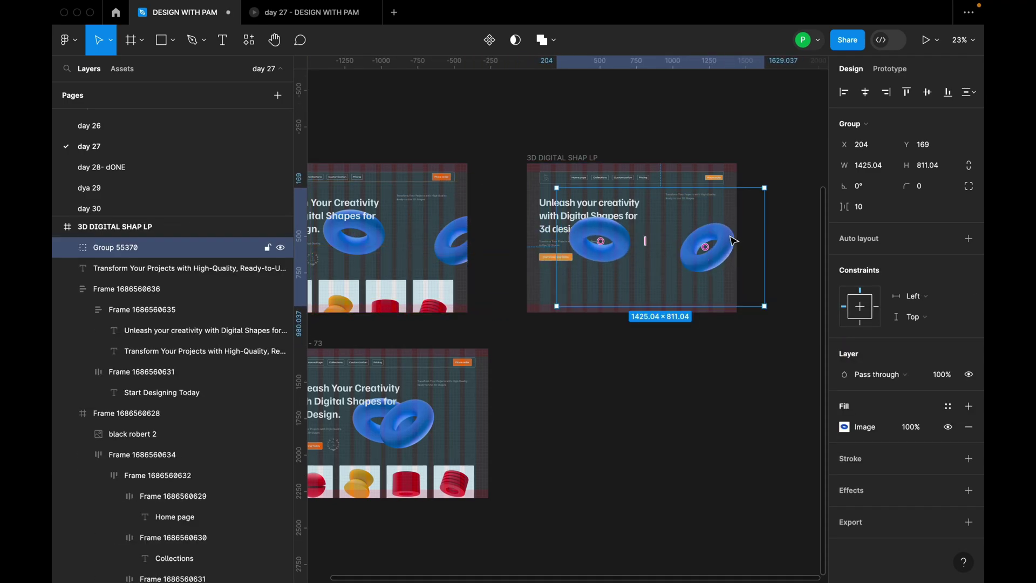
drag(607, 259, 608, 247)
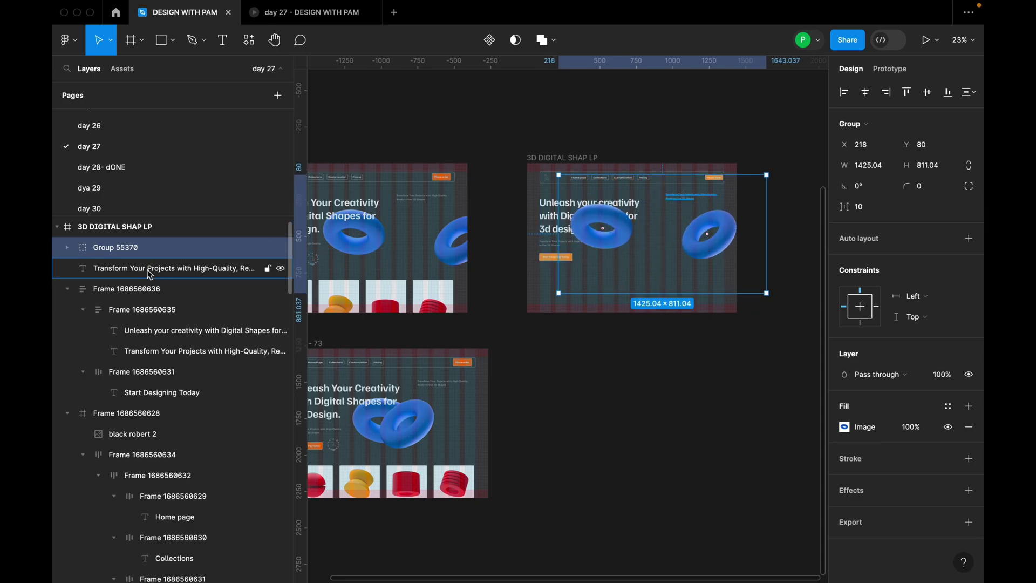
Reorder the torus group beneath the hero content frame in the layers
drag(134, 302, 133, 303)
click(594, 259)
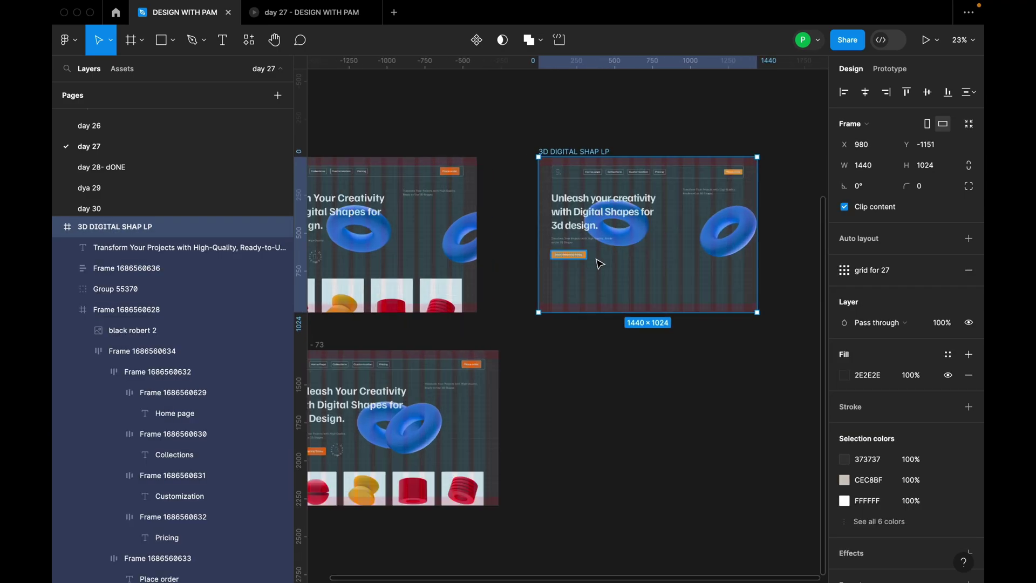
scroll(479, 269, down, 2)
scroll(447, 260, up, 6)
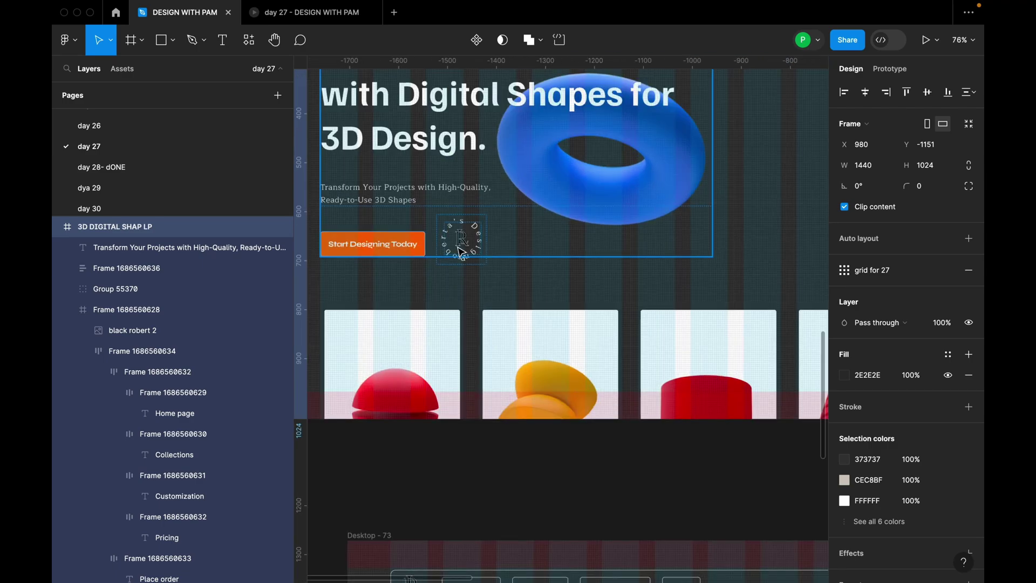
scroll(432, 248, down, 6)
scroll(594, 273, up, 5)
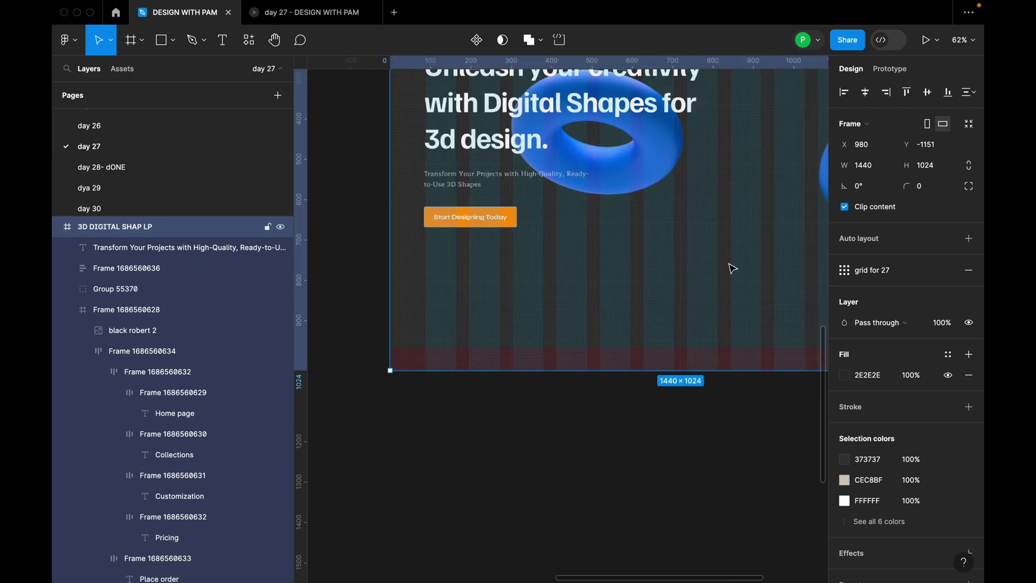
Add a brand-name text line below the hero button at font size 24
key(t)
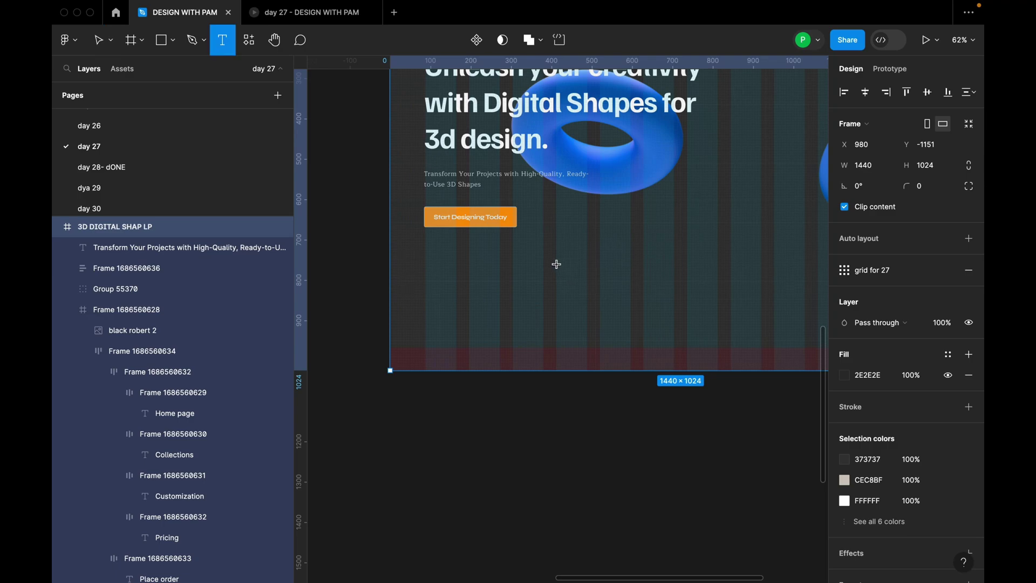
click(555, 267)
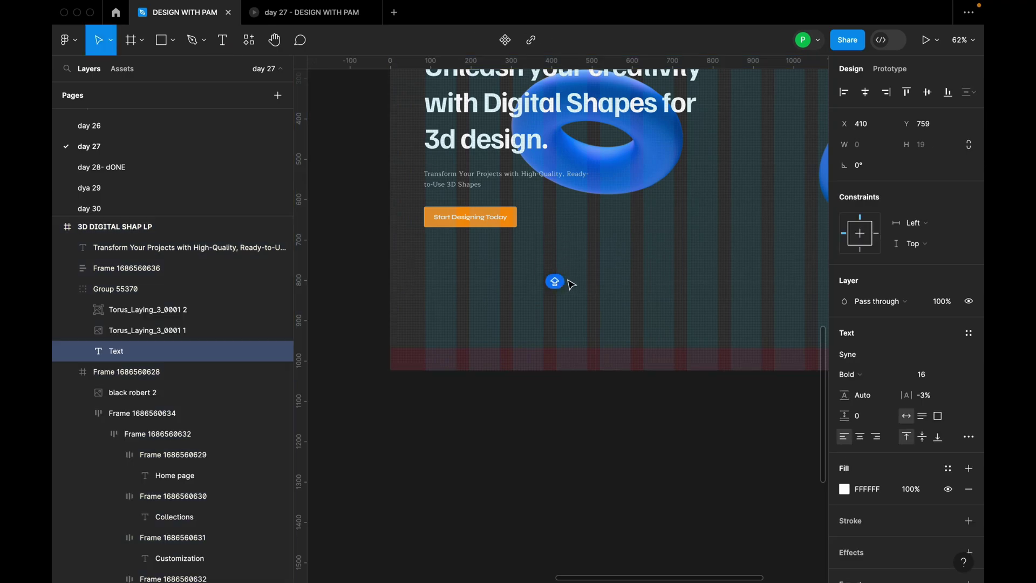
text(Robert's Lux)
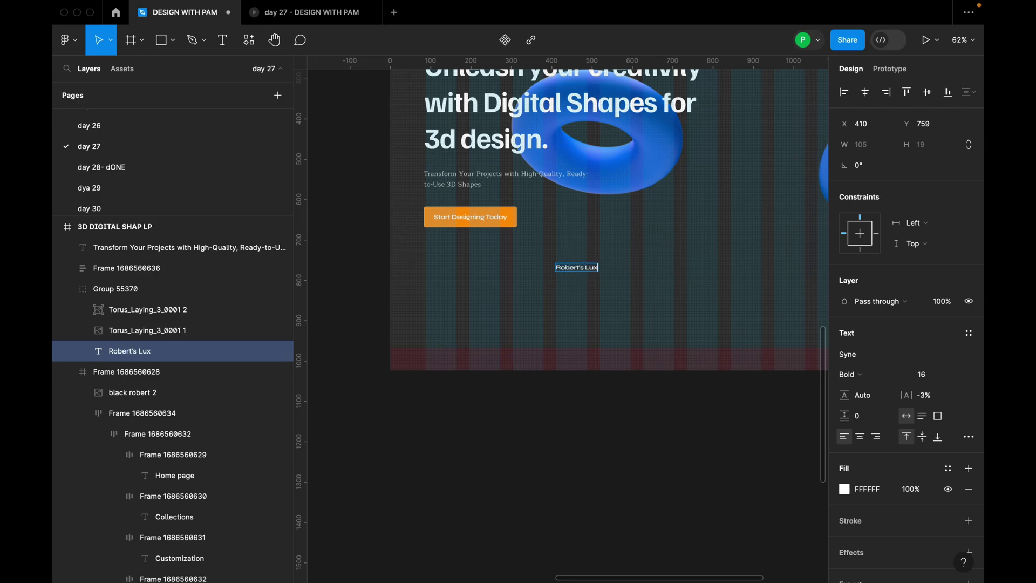
key(Escape)
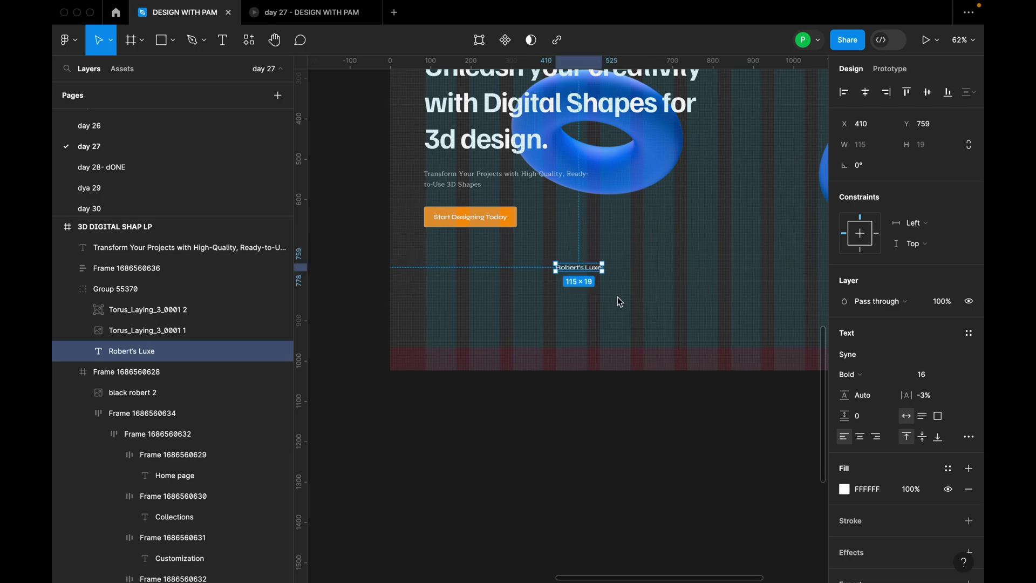
click(956, 377)
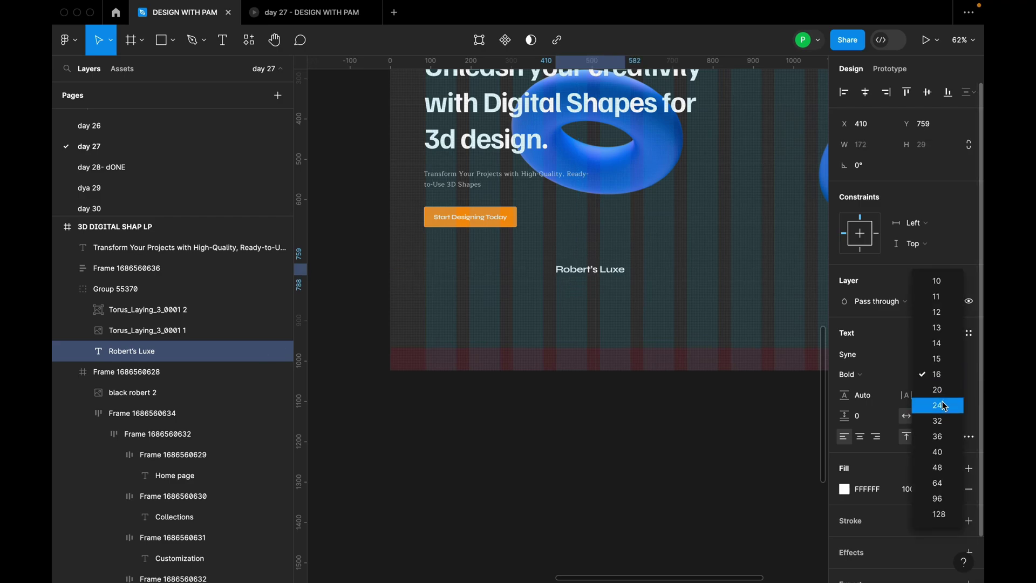
click(941, 405)
Try bending the text into a circle with the ARC plugin, which ends at a trial notice
right_click(610, 271)
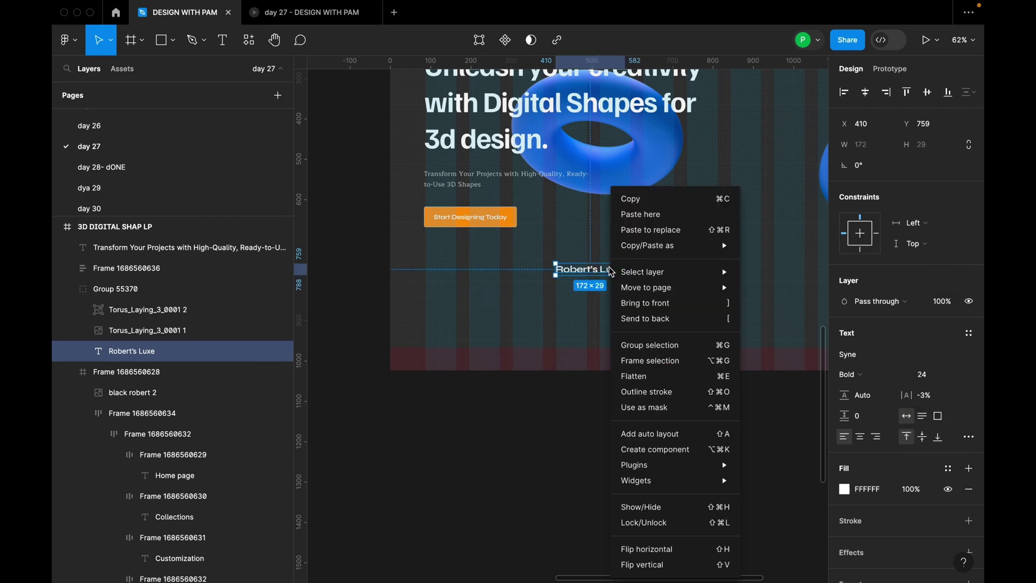
mouse_move(650, 463)
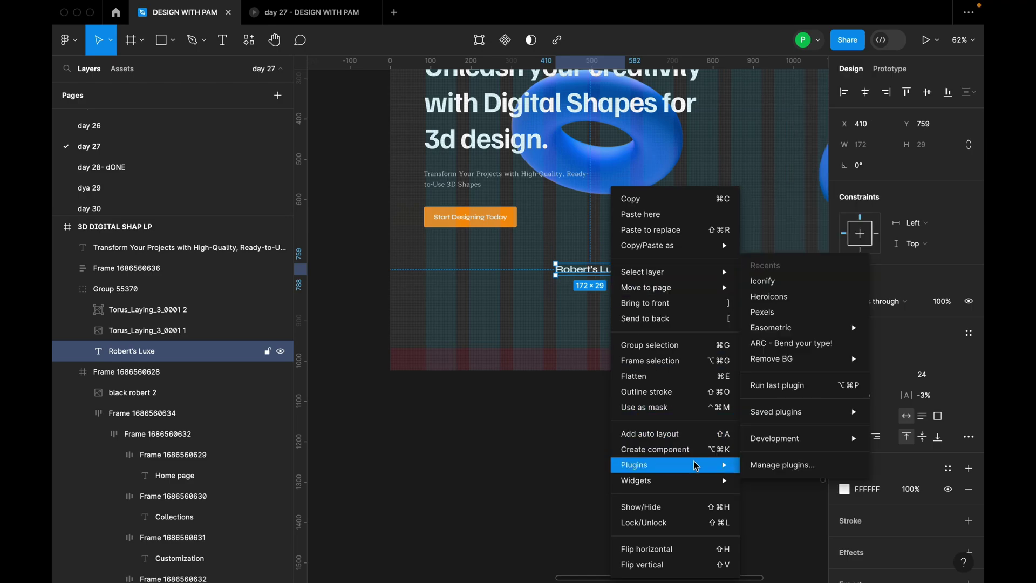
click(819, 345)
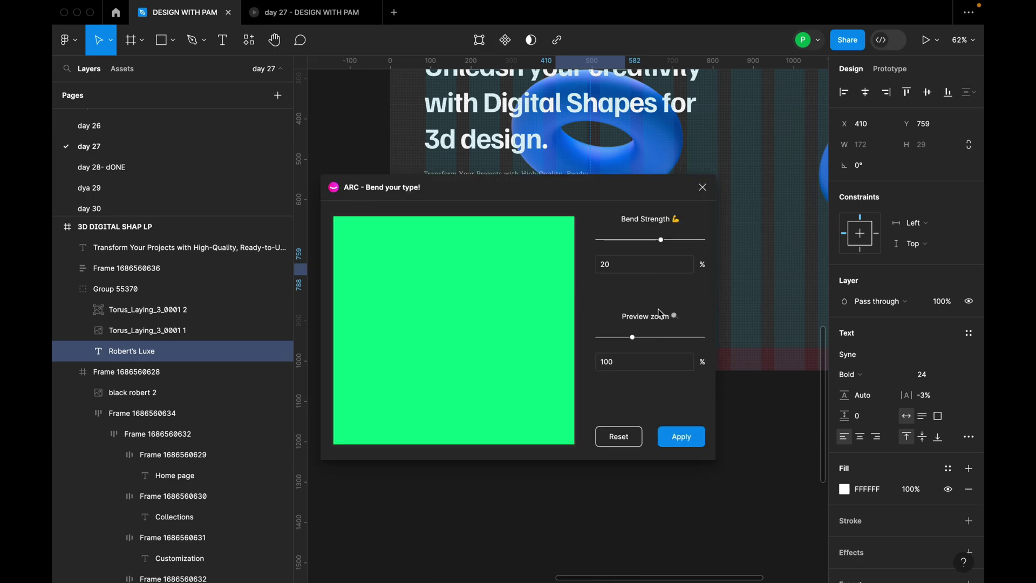
drag(660, 239, 683, 242)
click(693, 441)
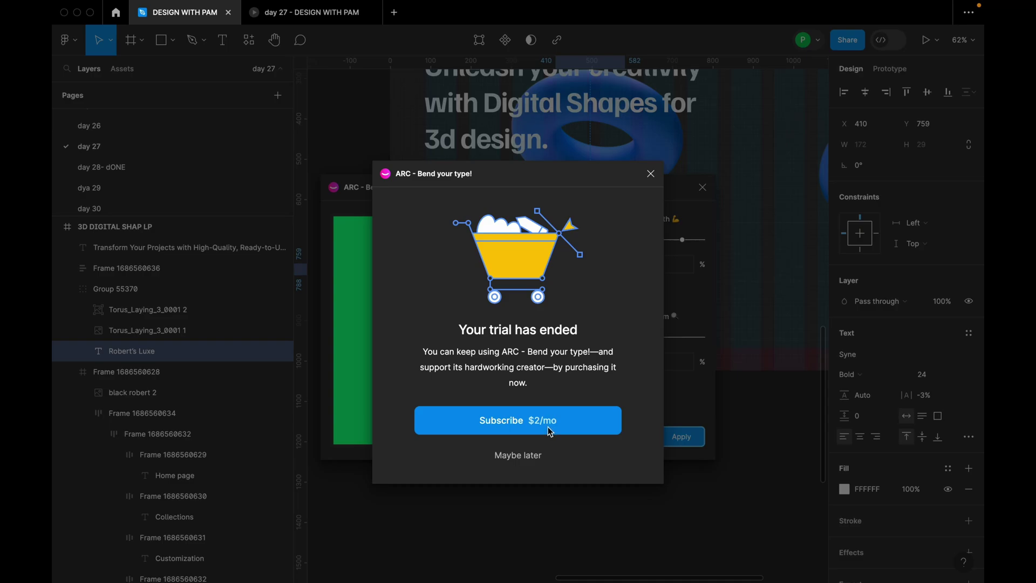
click(537, 458)
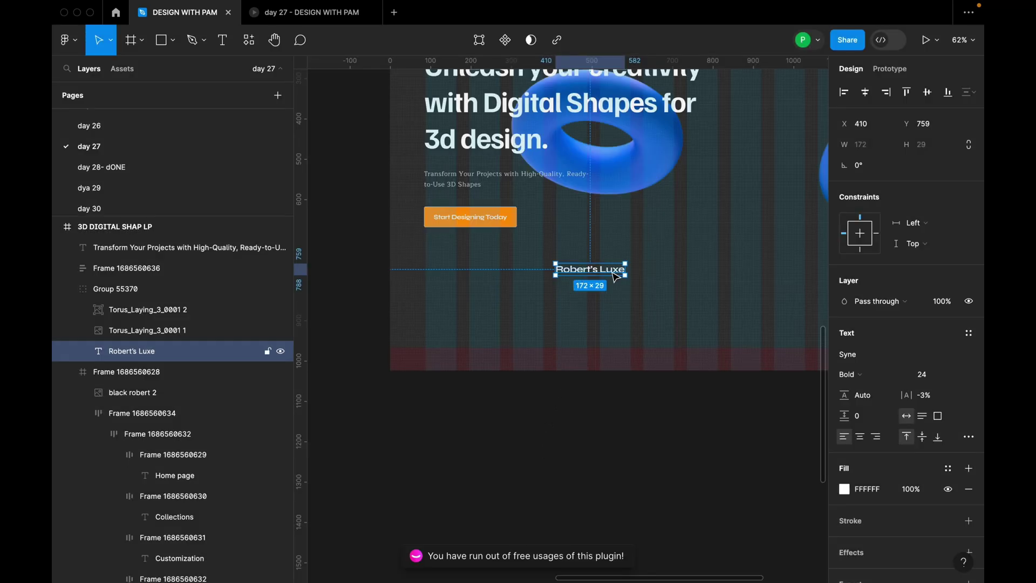
Delete the test text and paste Day 15's circular text badge into the landing page
key(Delete)
scroll(689, 282, down, 5)
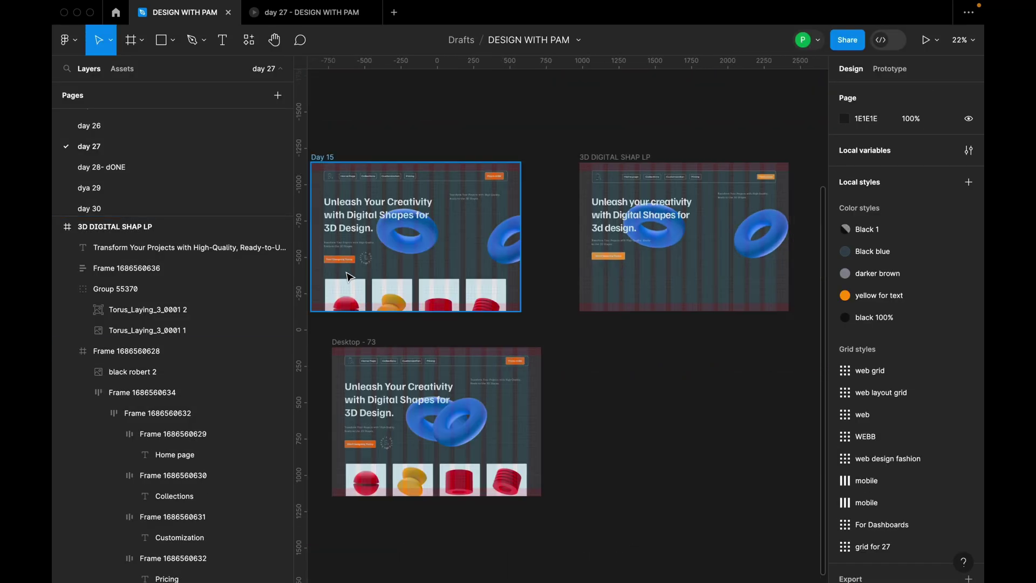
scroll(392, 257, up, 5)
click(397, 240)
double_click(402, 234)
double_click(402, 235)
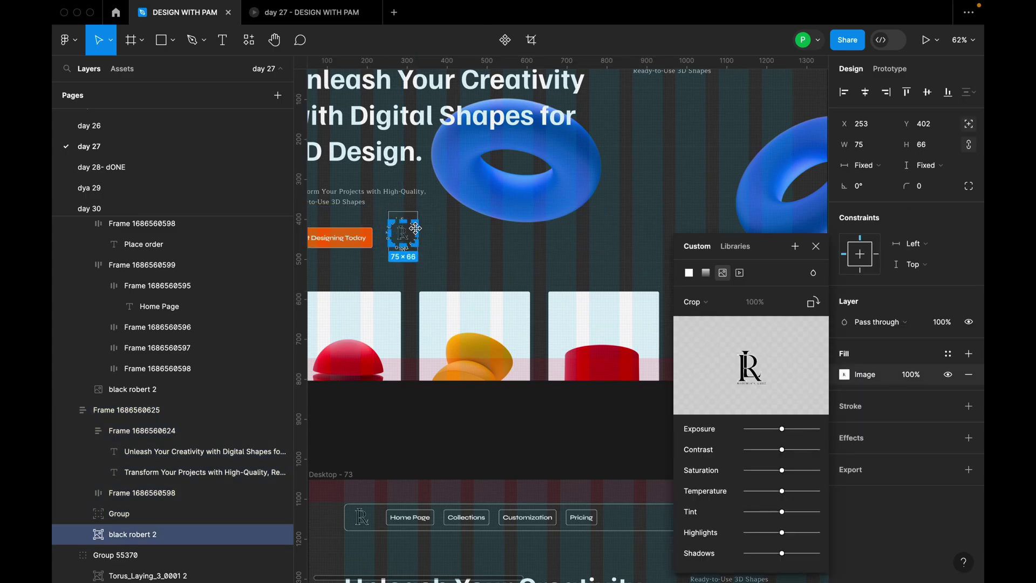
click(205, 518)
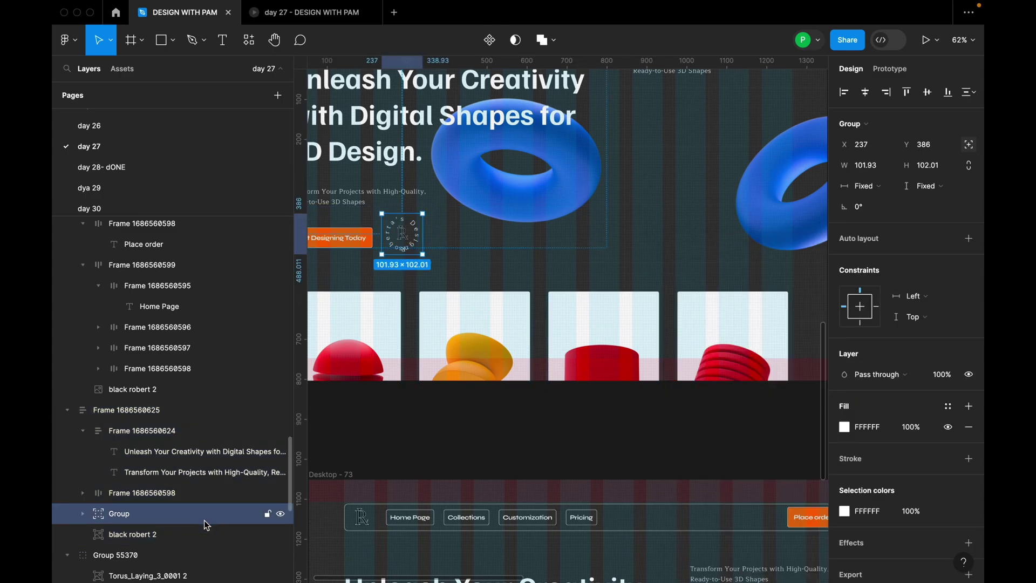
scroll(540, 270, down, 5)
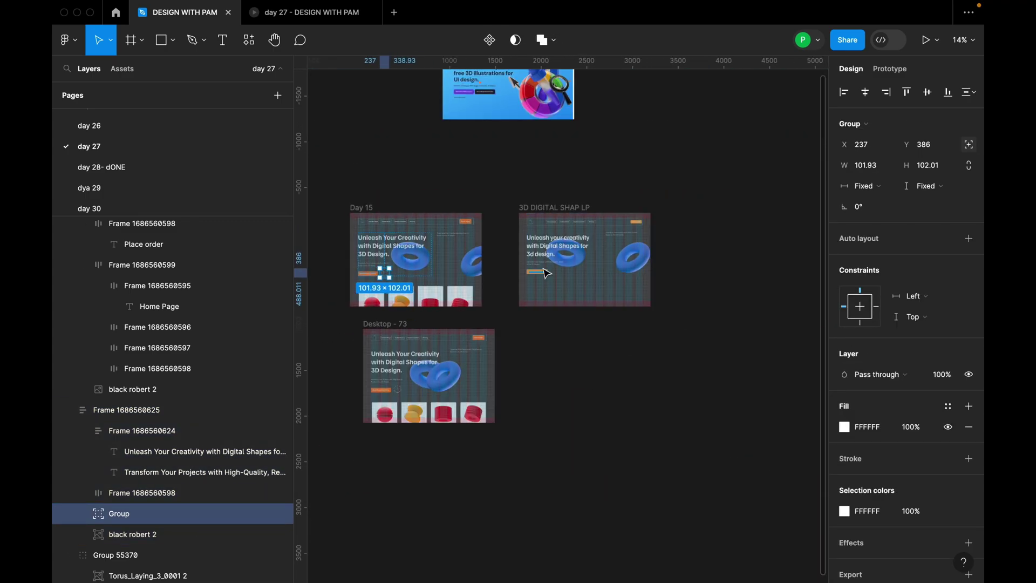
scroll(595, 274, up, 5)
scroll(595, 274, up, 3)
key(ctrl+v)
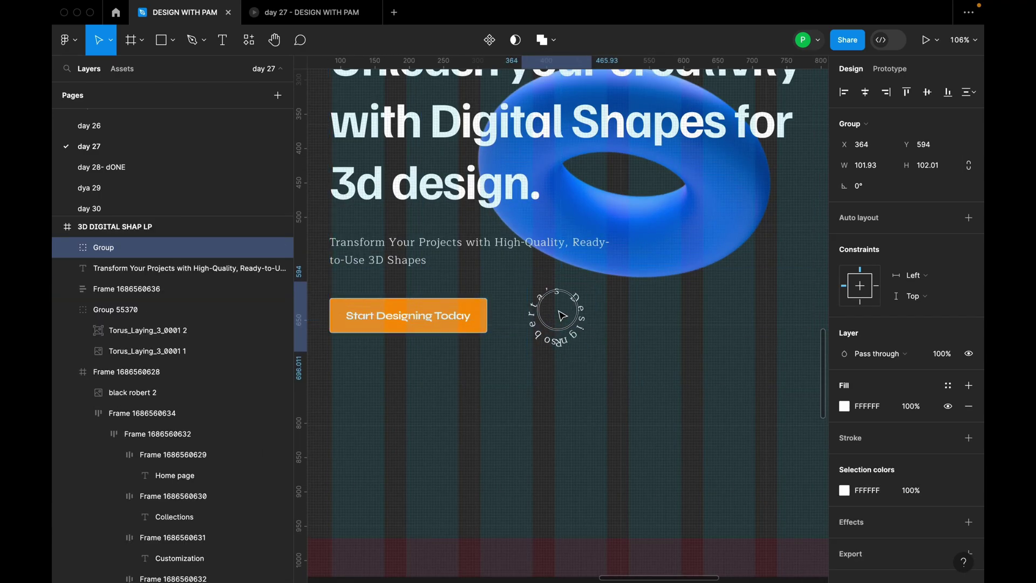
Copy the nav's R logo into the hero, set it to absolute position, and centre it in the circular text
scroll(551, 312, down, 4)
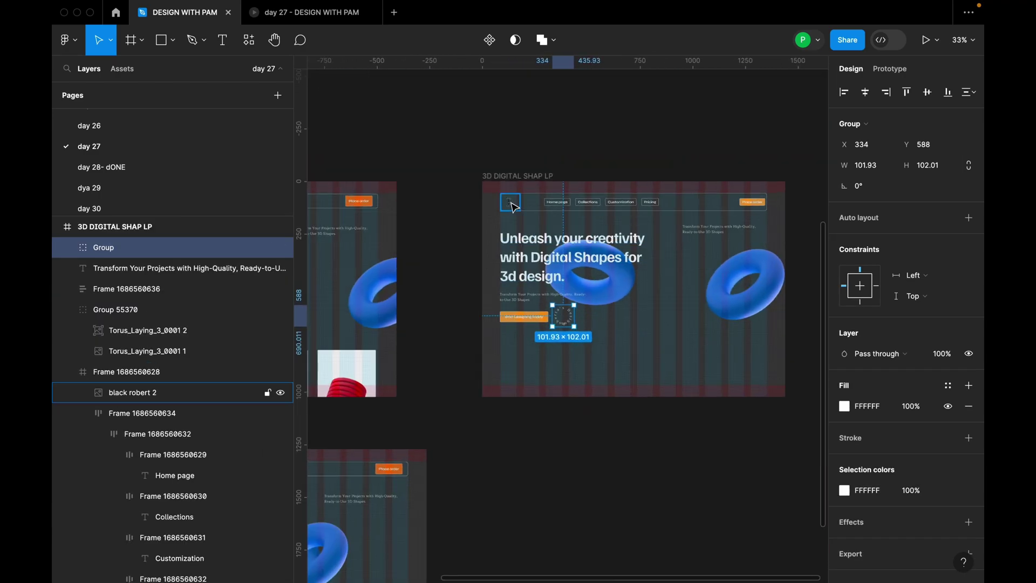
scroll(515, 207, up, 2)
click(515, 207)
double_click(515, 206)
drag(515, 206, 625, 421)
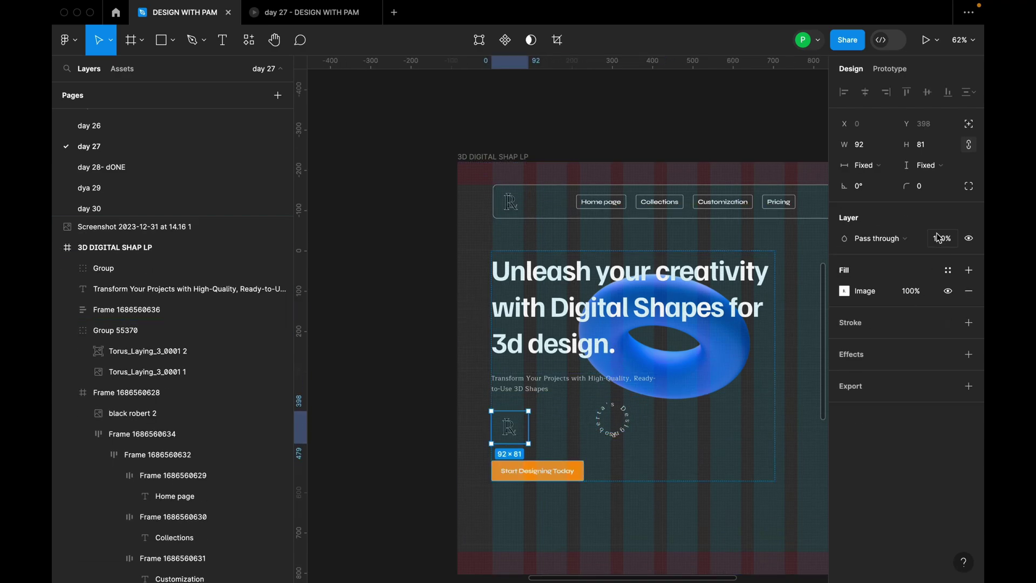
click(968, 124)
scroll(634, 411, up, 3)
drag(450, 446, 593, 440)
Group the logo with the circular text into one badge and nudge it into place
shift+click(591, 449)
right_click(599, 438)
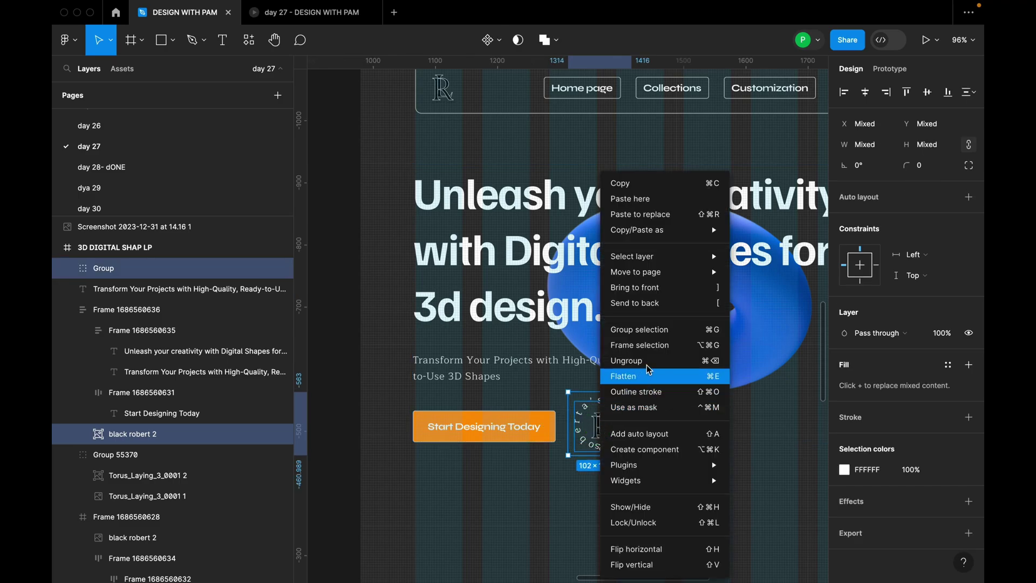
click(649, 329)
drag(626, 423, 630, 426)
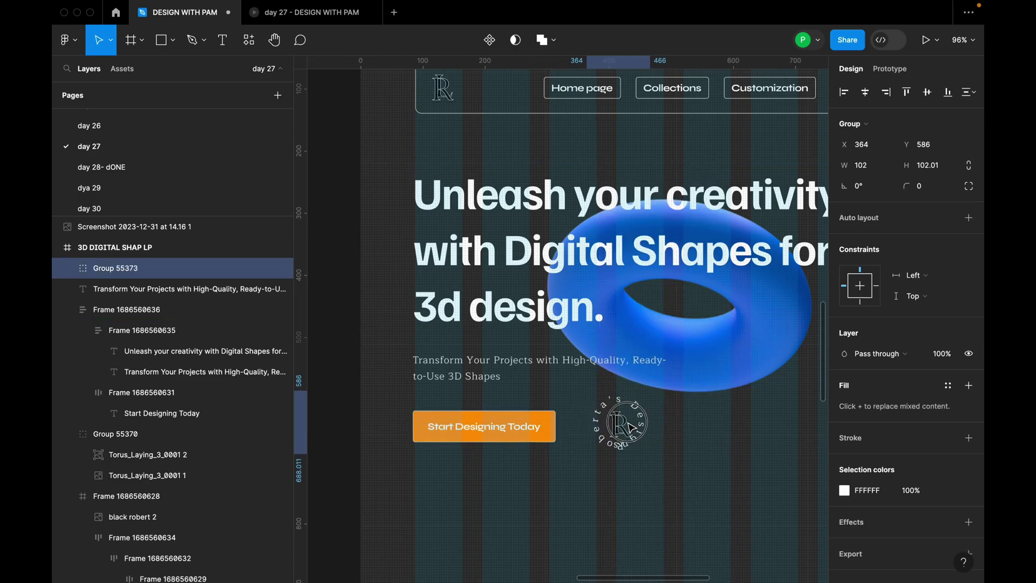
Ungroup the torus pair into two separate layers
scroll(631, 410, down, 5)
click(669, 387)
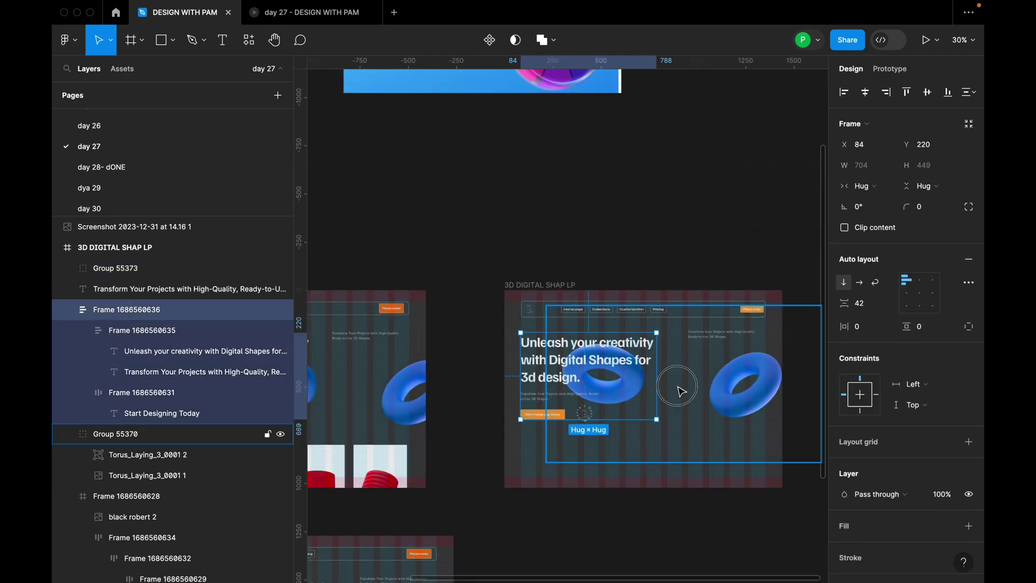
click(692, 389)
right_click(694, 390)
click(727, 367)
scroll(726, 373, down, 2)
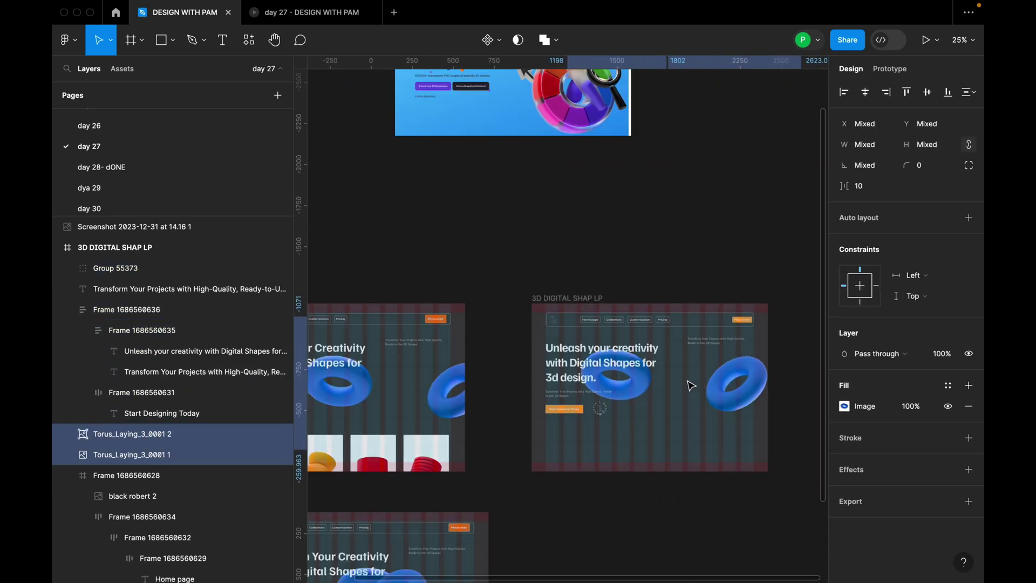
click(742, 402)
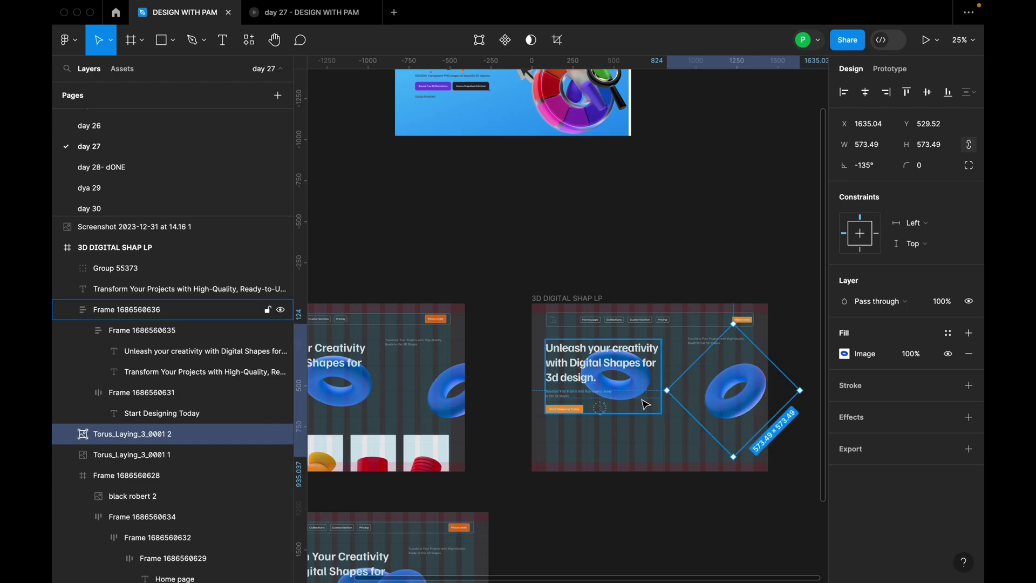